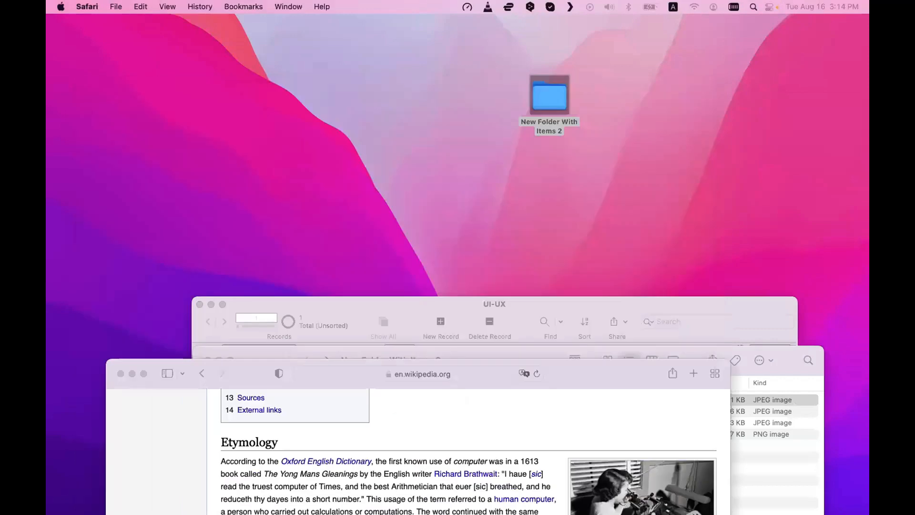
Open 2.jpg from the folder in Preview, drag selection rectangles over its number columns, and close the window
click(351, 408)
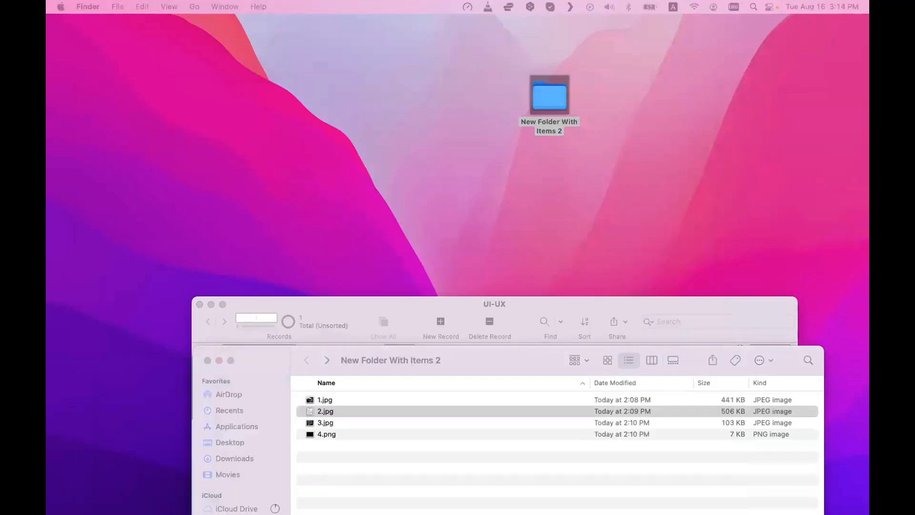
key(super+o)
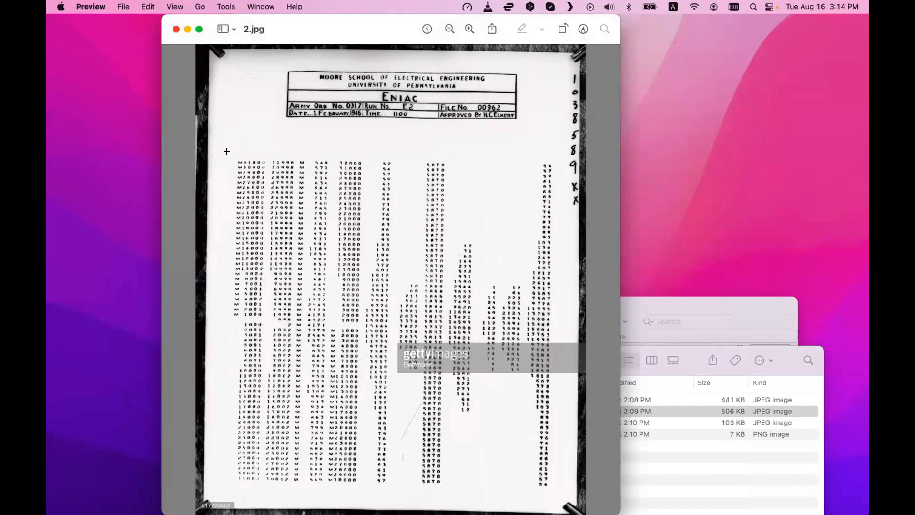
drag(229, 154, 304, 492)
drag(312, 153, 327, 487)
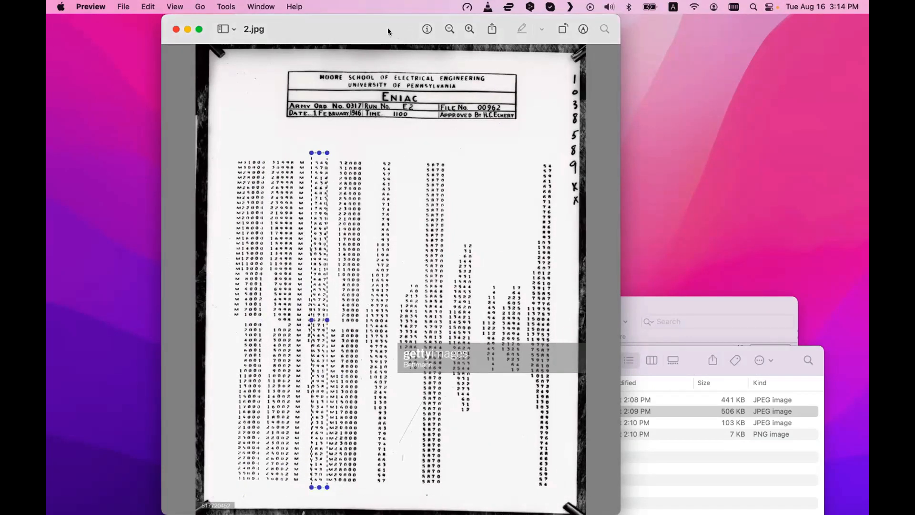
key(super+w)
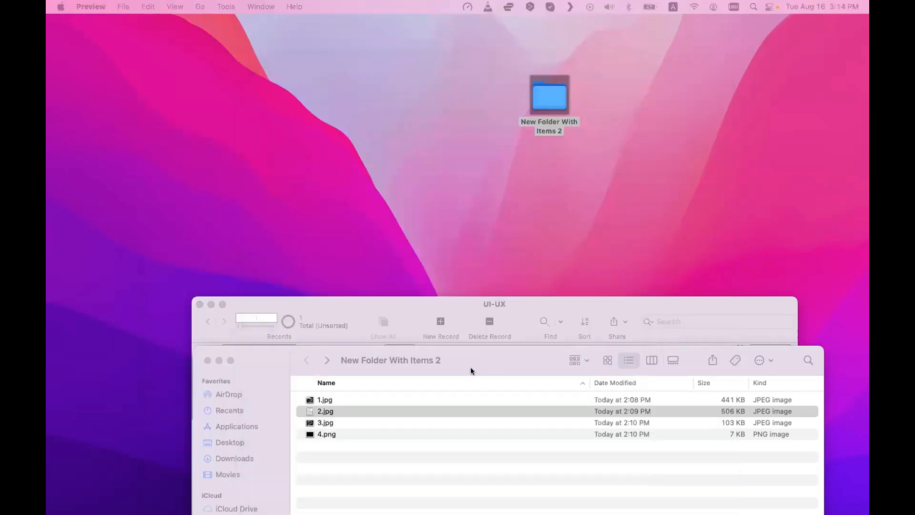
Open 3.jpg in Preview, drag selection rectangles over the keyboard and the screen text, and close the window
click(353, 421)
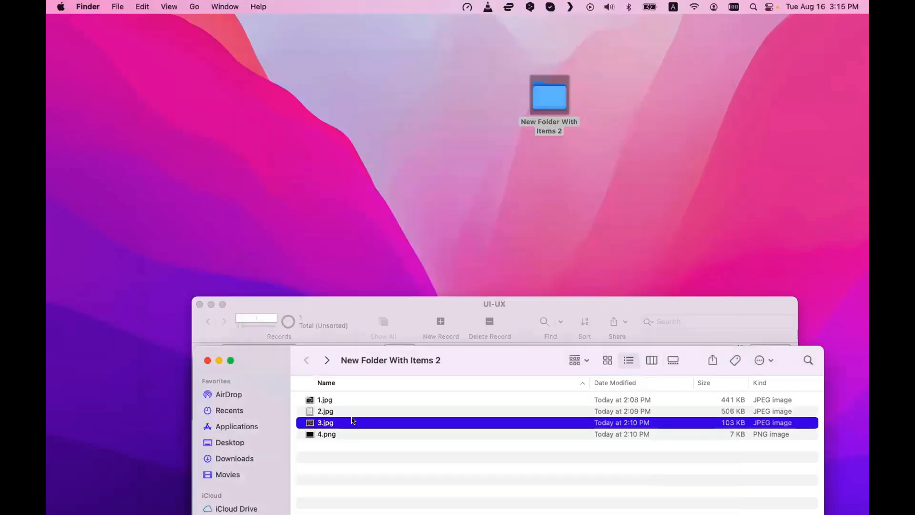
double_click(353, 421)
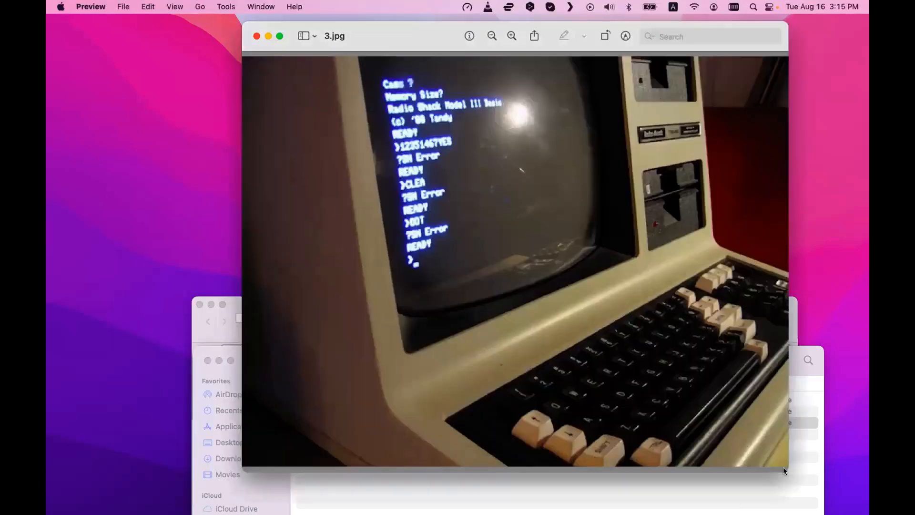
drag(530, 352, 711, 449)
drag(704, 311, 762, 377)
drag(734, 290, 755, 320)
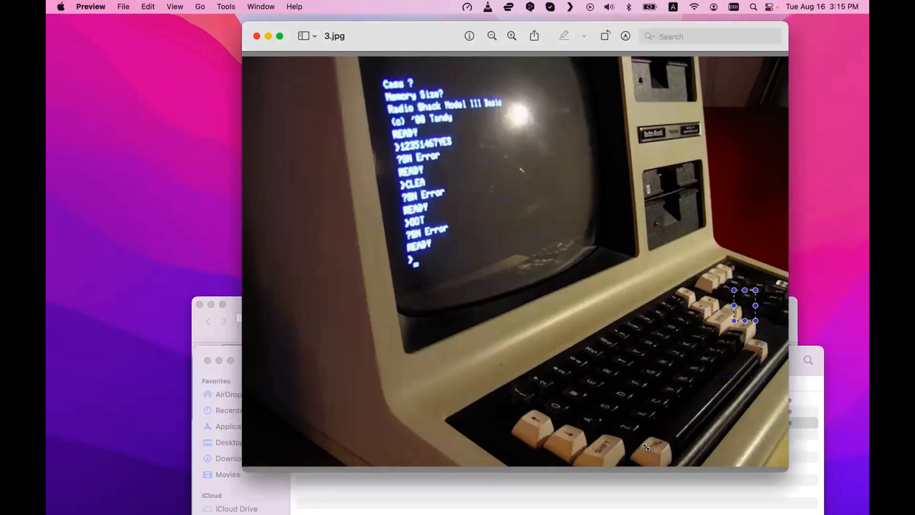
drag(587, 362, 724, 395)
drag(672, 322, 727, 343)
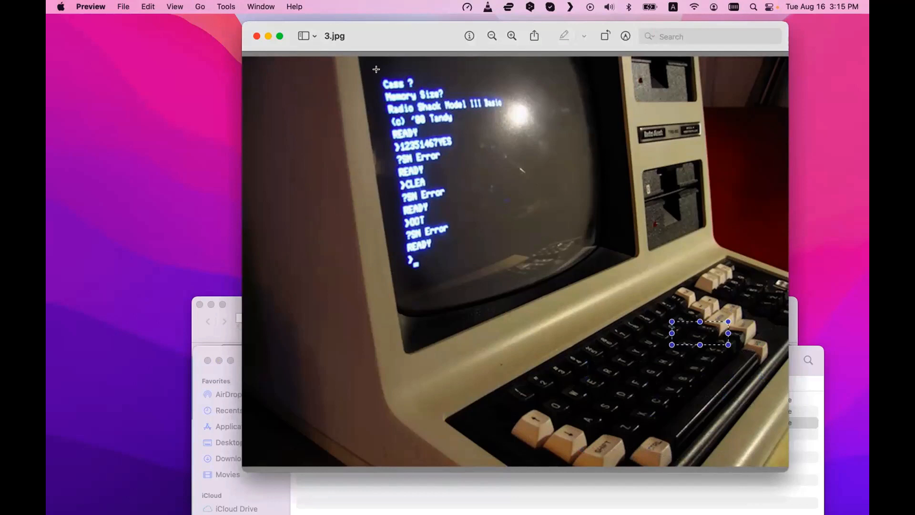
drag(380, 69, 508, 273)
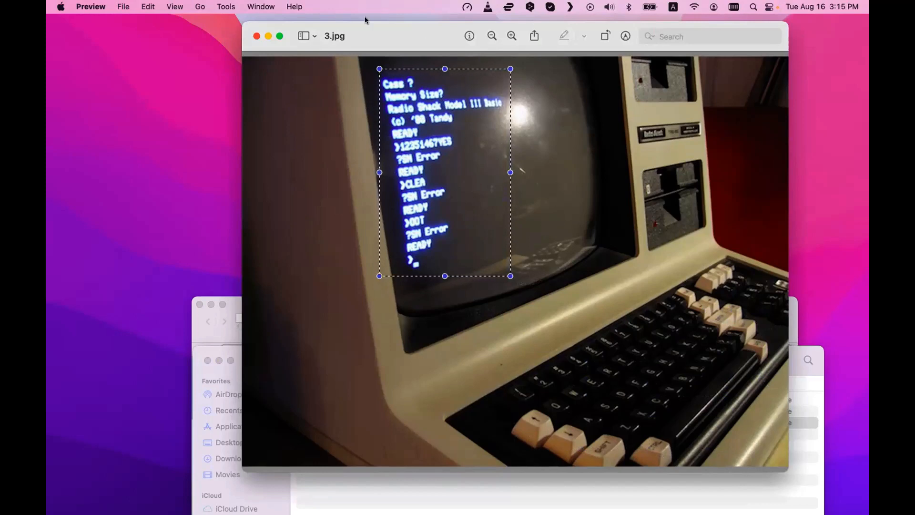
key(cmd+w)
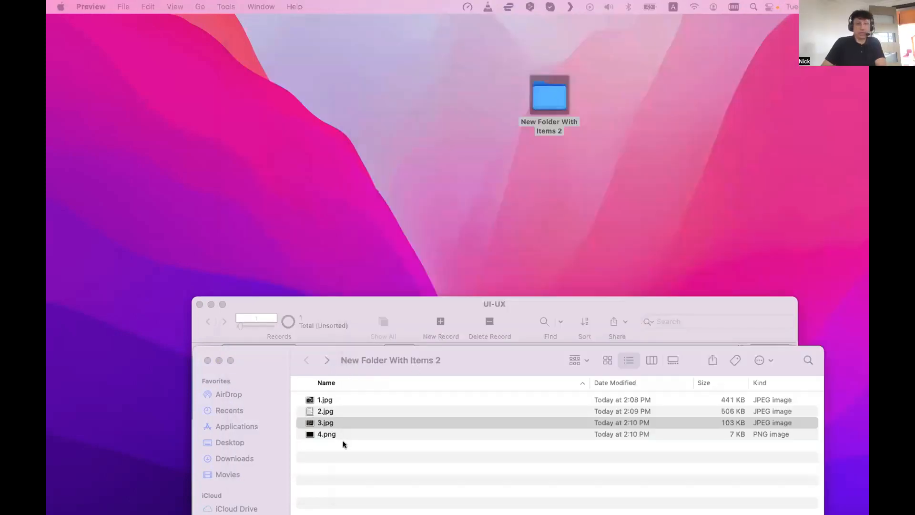
Open 4.png in Preview and enlarge its window to view the terminal listing
click(334, 434)
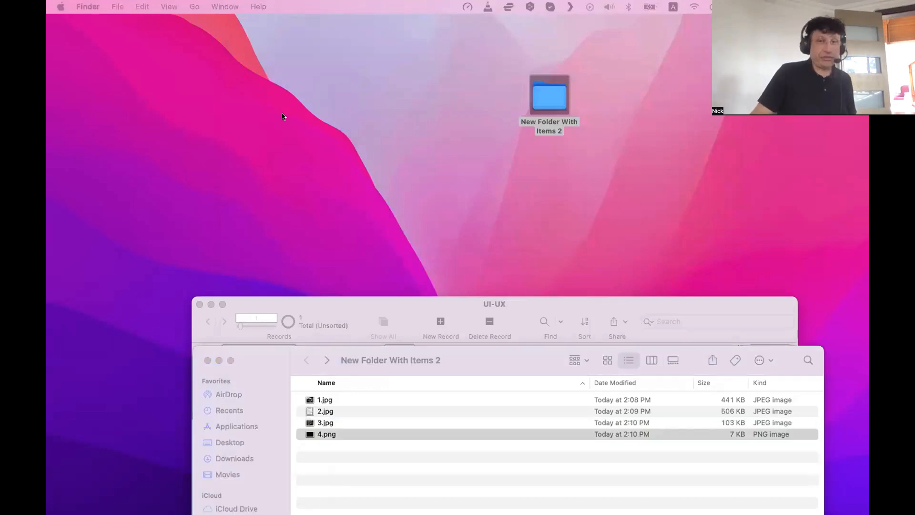
key(cmd+o)
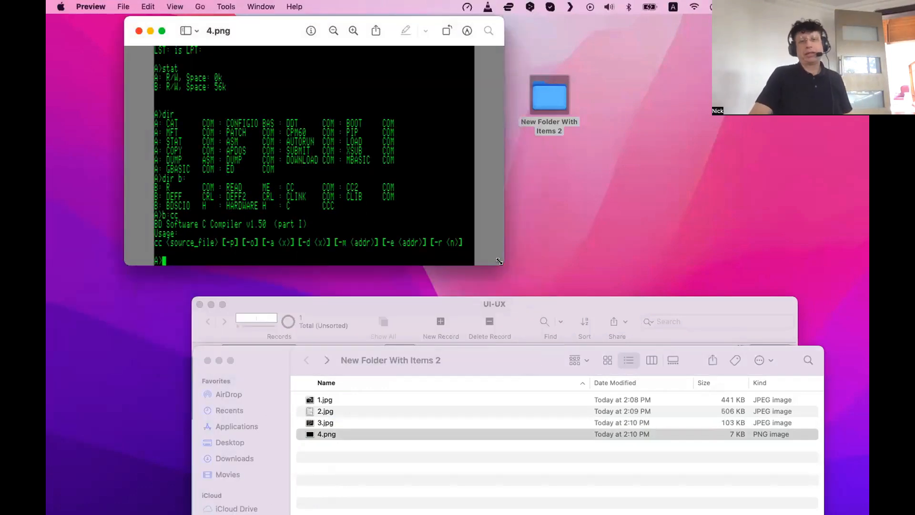
drag(500, 262, 799, 511)
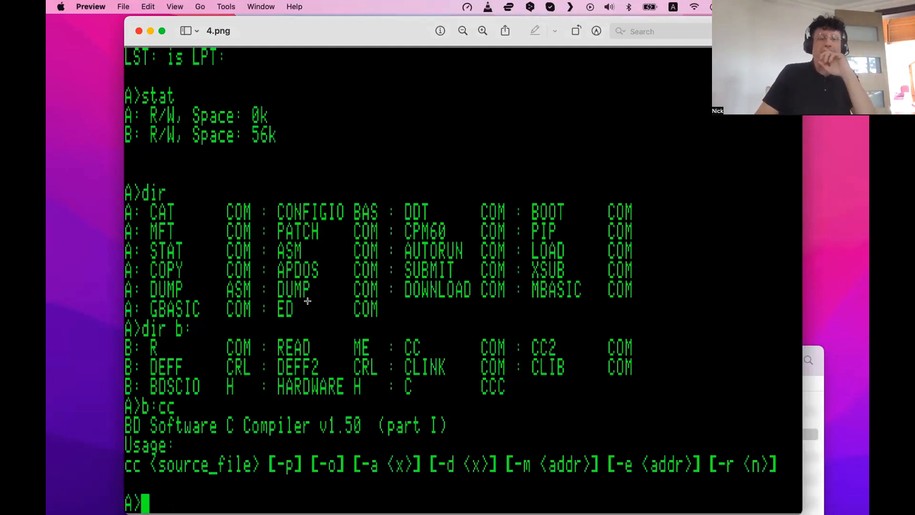
drag(125, 180, 251, 313)
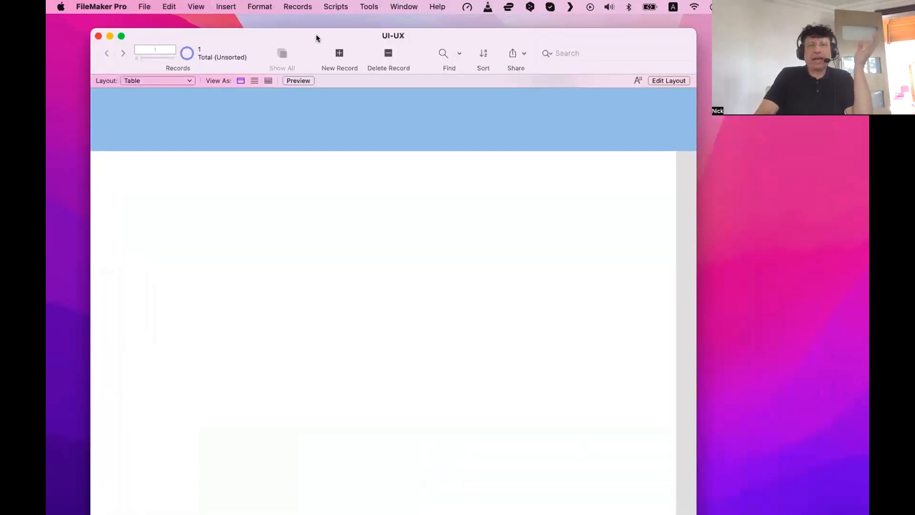
Add a new record to the UI-UX database, then permanently delete it
drag(319, 34, 318, 21)
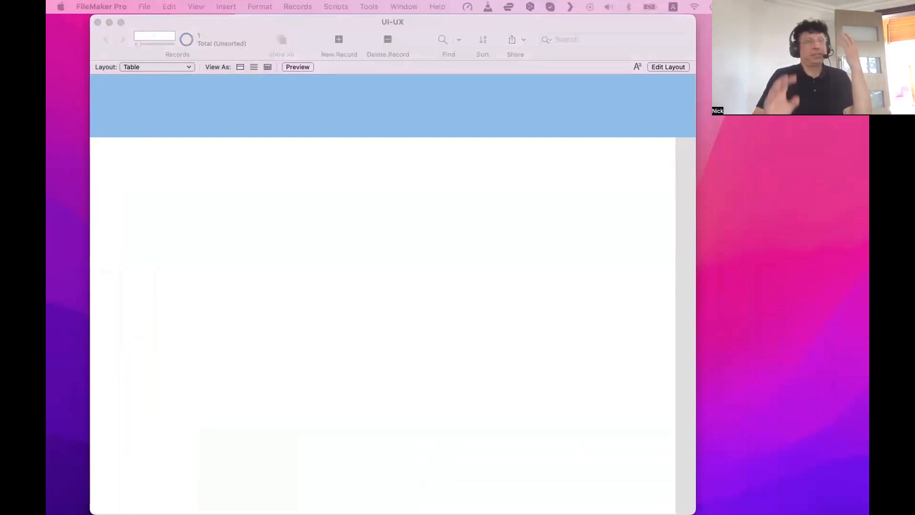
drag(430, 20, 429, 56)
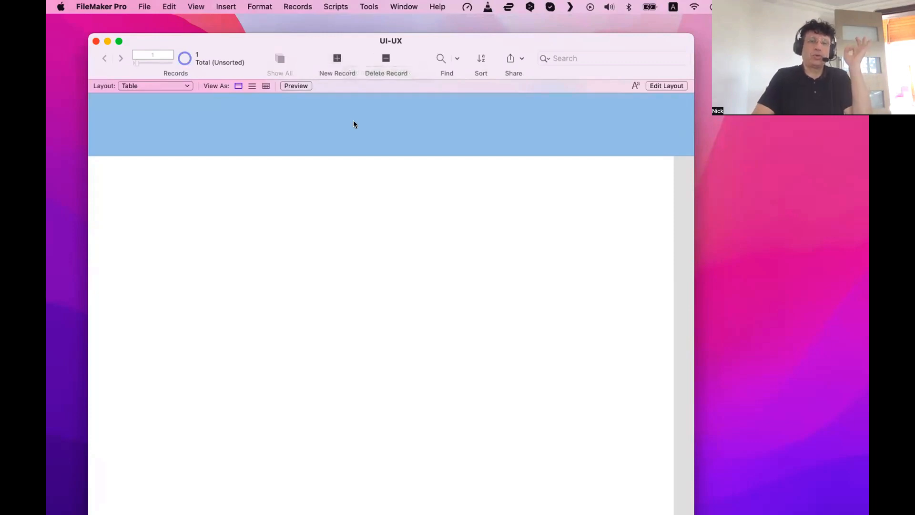
click(337, 59)
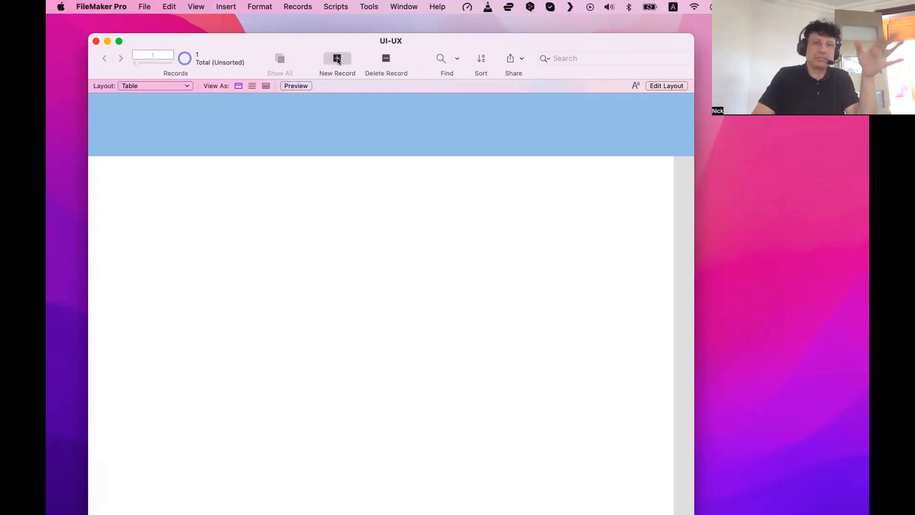
click(386, 58)
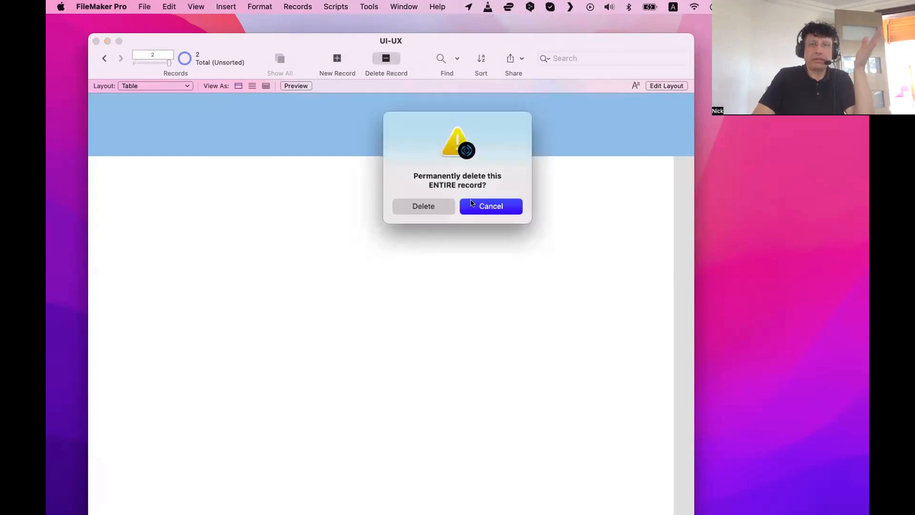
click(433, 206)
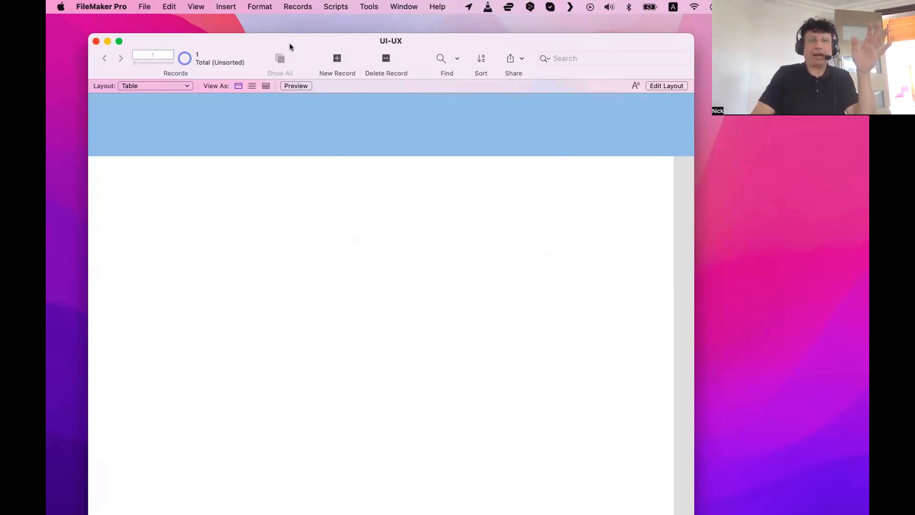
Switch the UI-UX file to Layout mode and narrow the Fields pane
drag(289, 44, 282, 30)
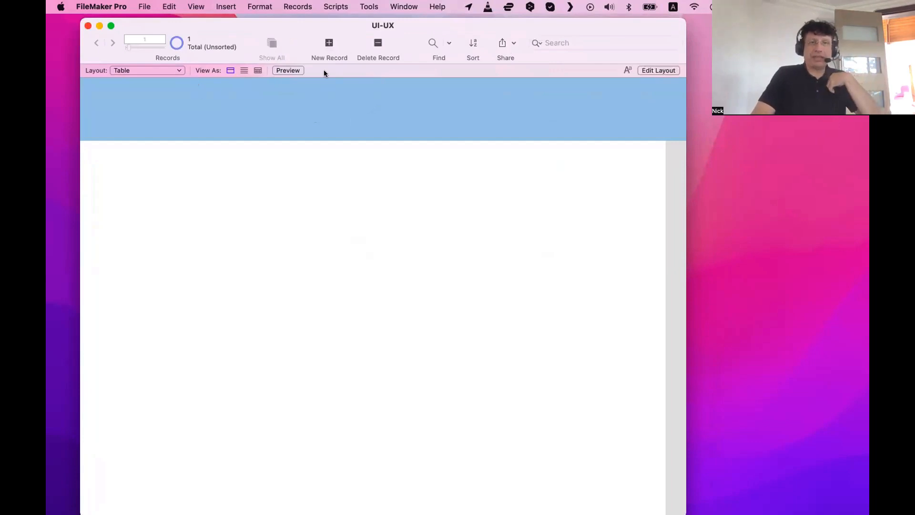
key(super+l)
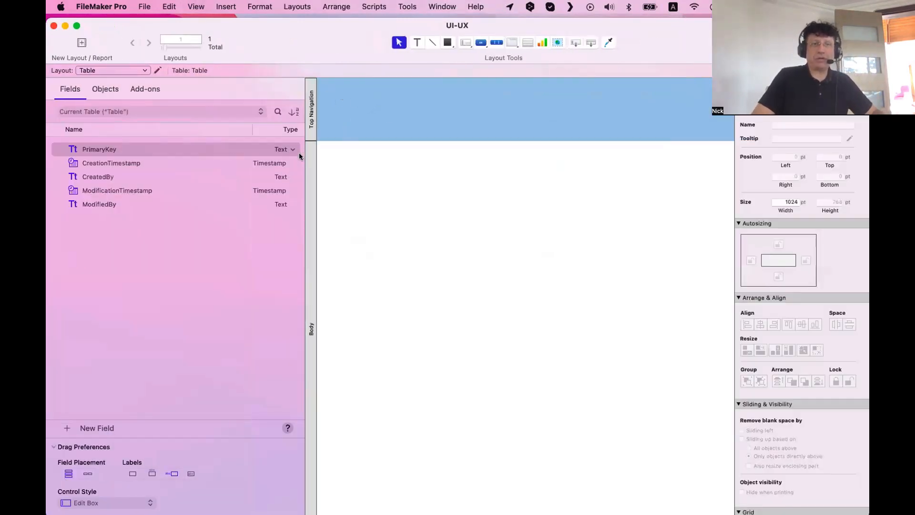
drag(301, 152, 180, 159)
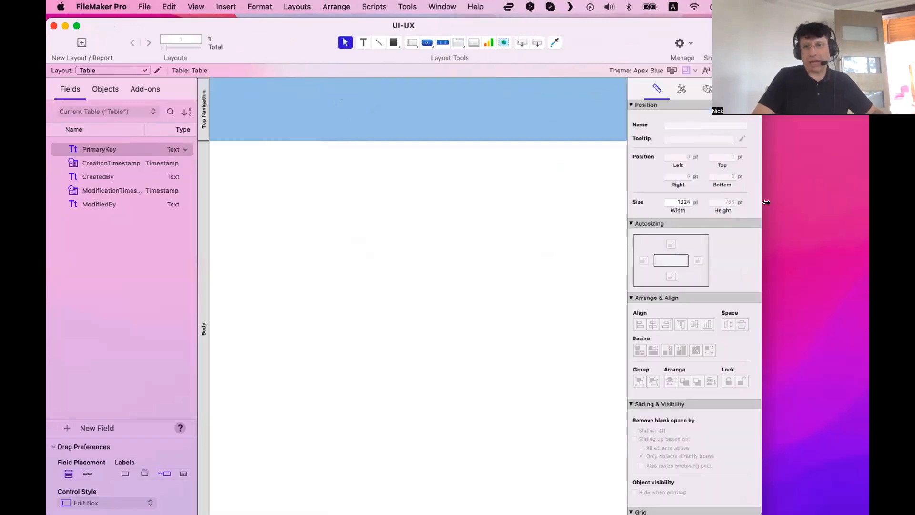
double_click(758, 201)
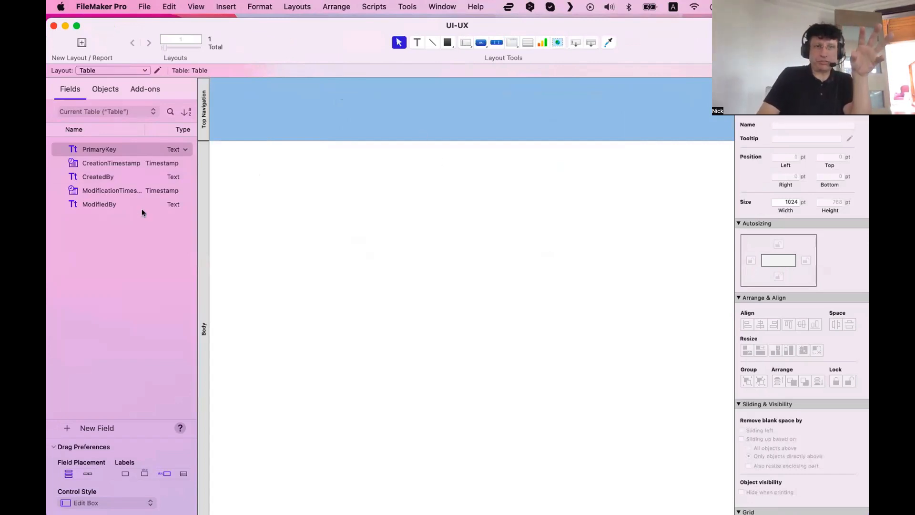
scroll(799, 315, down, 1)
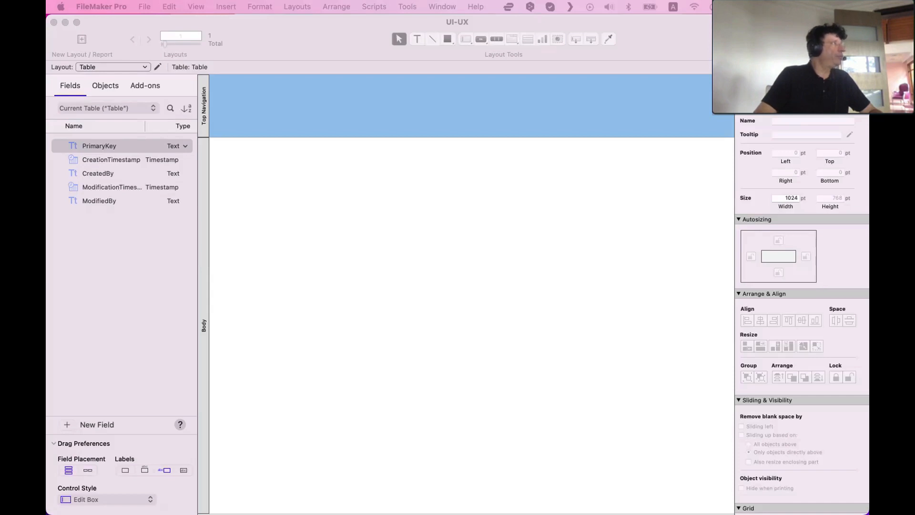
drag(48, 314, 187, 51)
drag(750, 419, 822, 485)
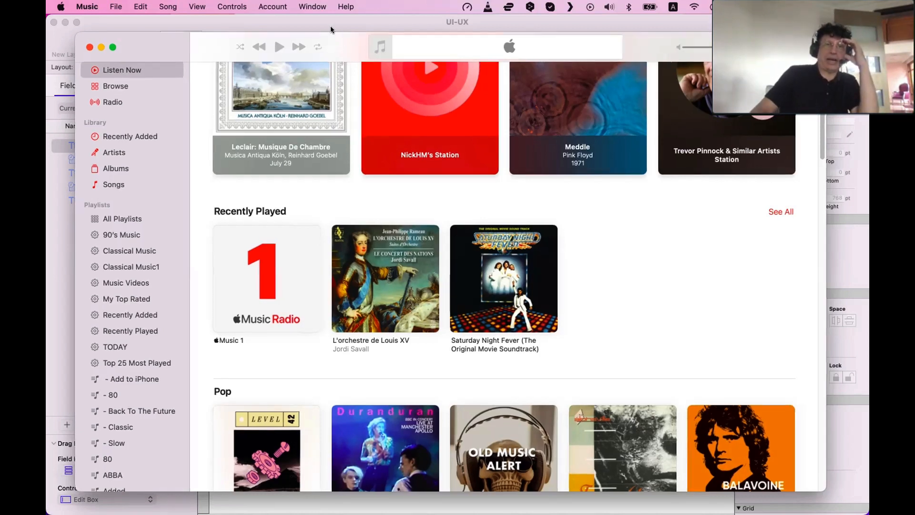
drag(345, 47, 333, 30)
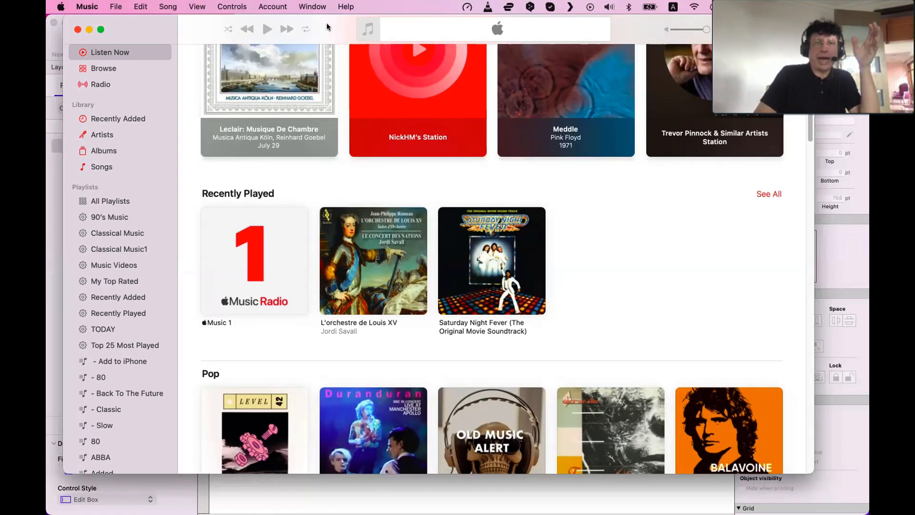
drag(328, 28, 337, 43)
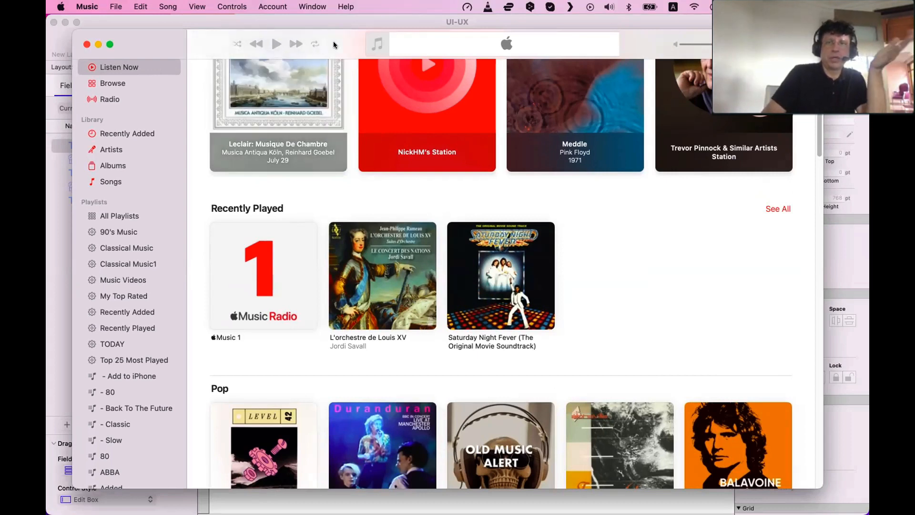
drag(322, 44, 316, 39)
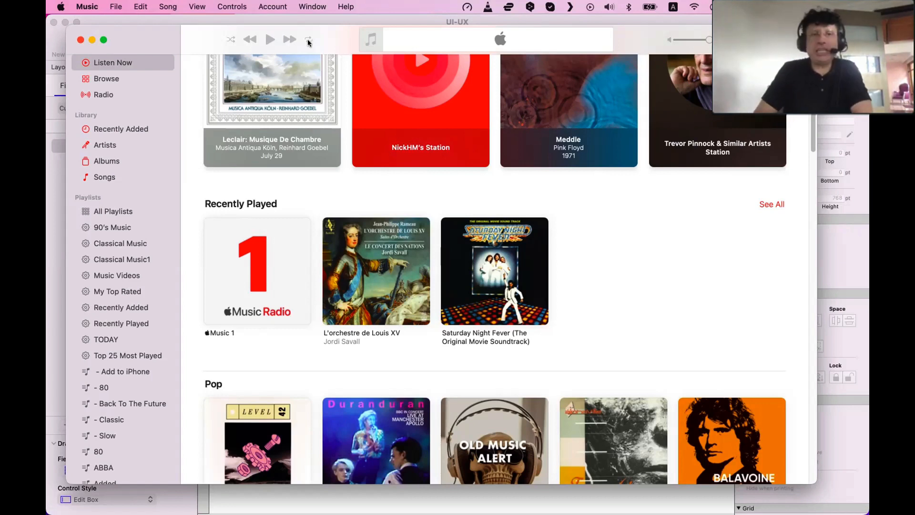
drag(308, 43, 307, 36)
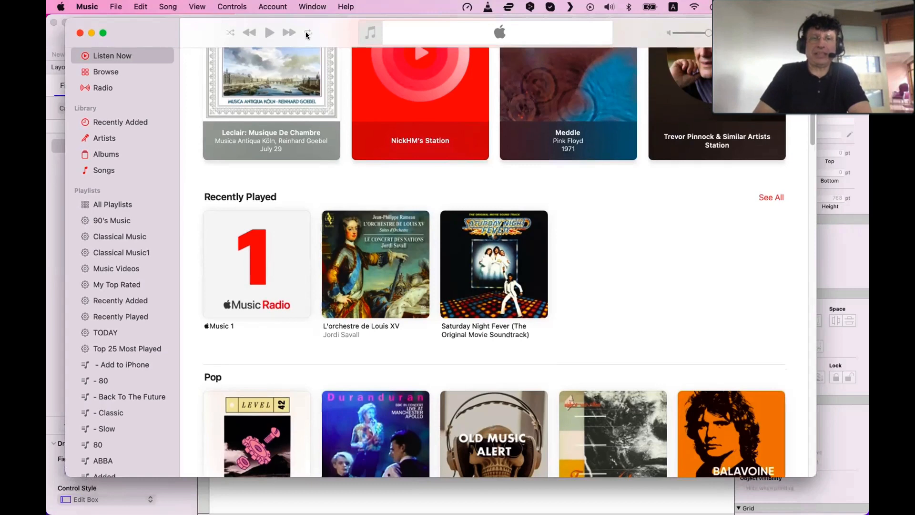
Open the About Music window and close it
click(88, 6)
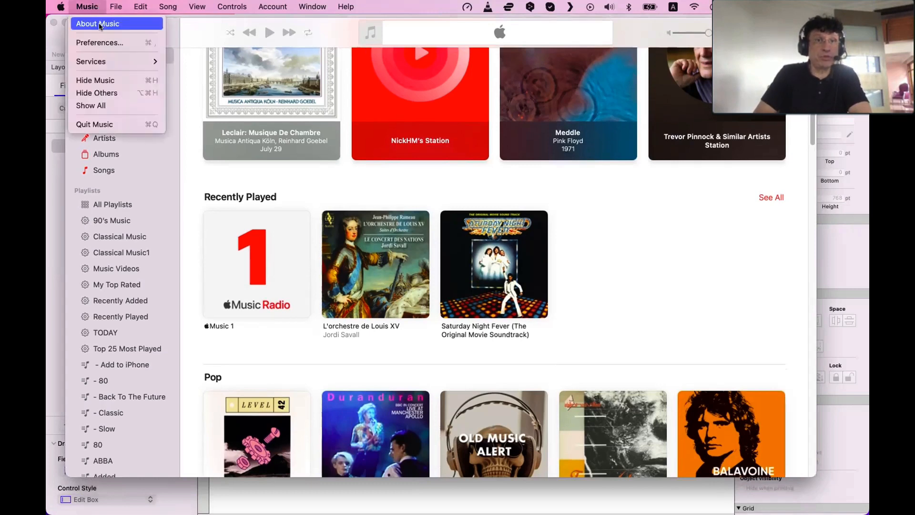
click(194, 87)
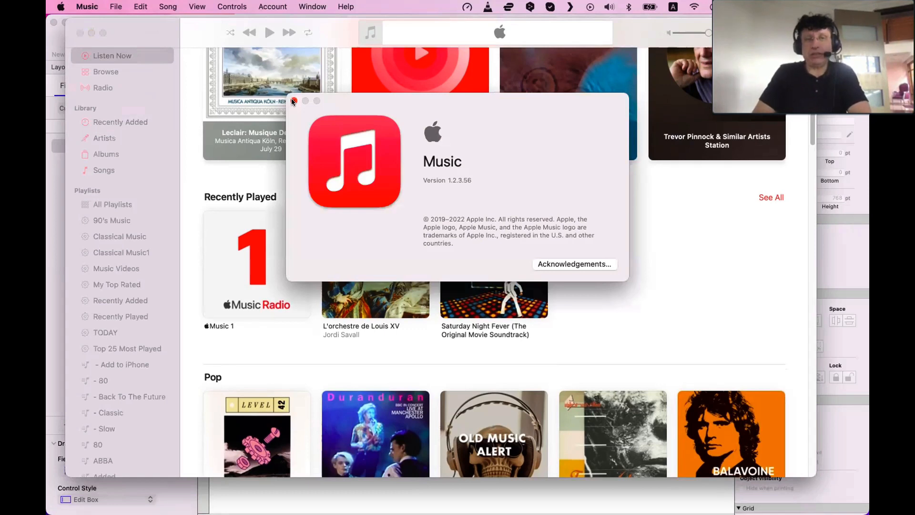
click(293, 101)
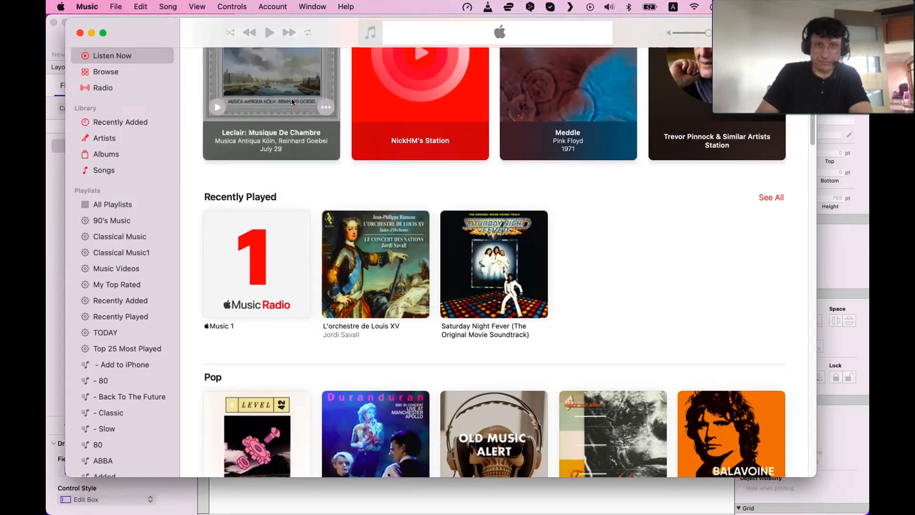
Open the album L'orchestre de Louis XV and play the track Les Indes galantes - Ouverture
click(293, 101)
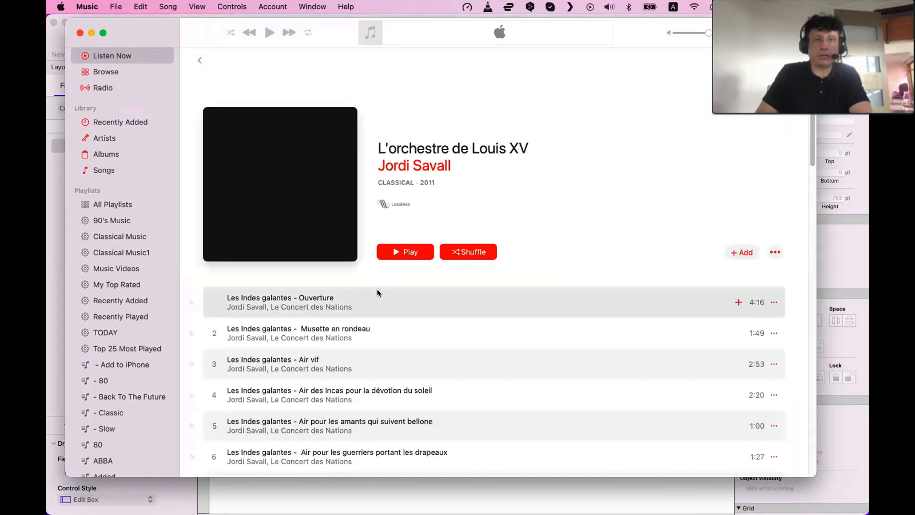
click(385, 306)
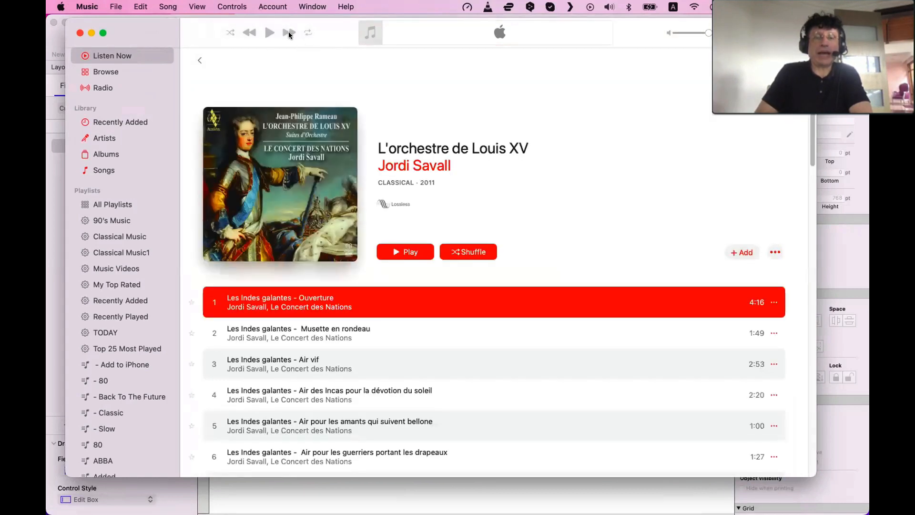
double_click(268, 299)
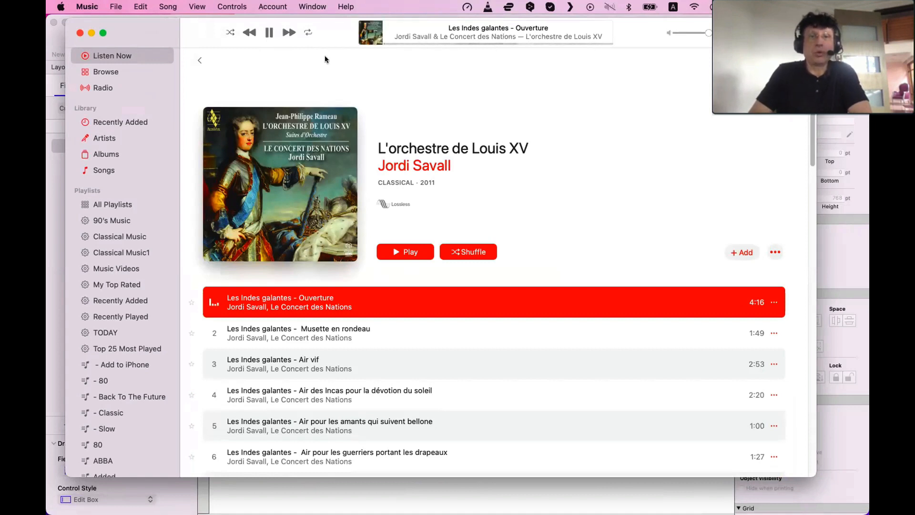
Cycle the playback repeat mode through its settings and back to off
click(308, 34)
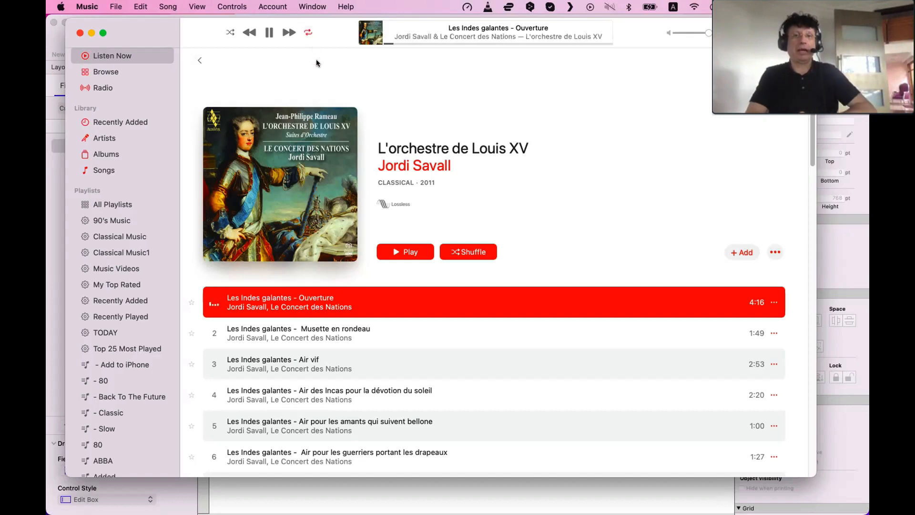
click(310, 32)
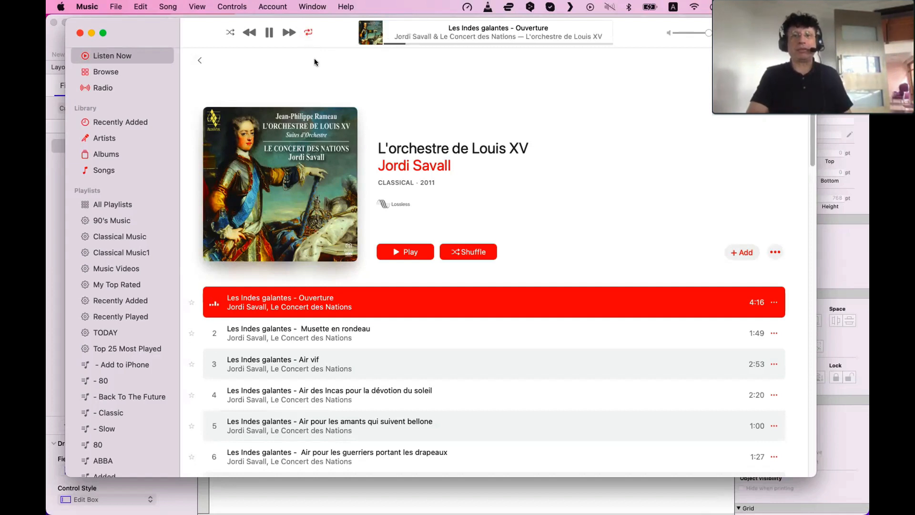
click(309, 32)
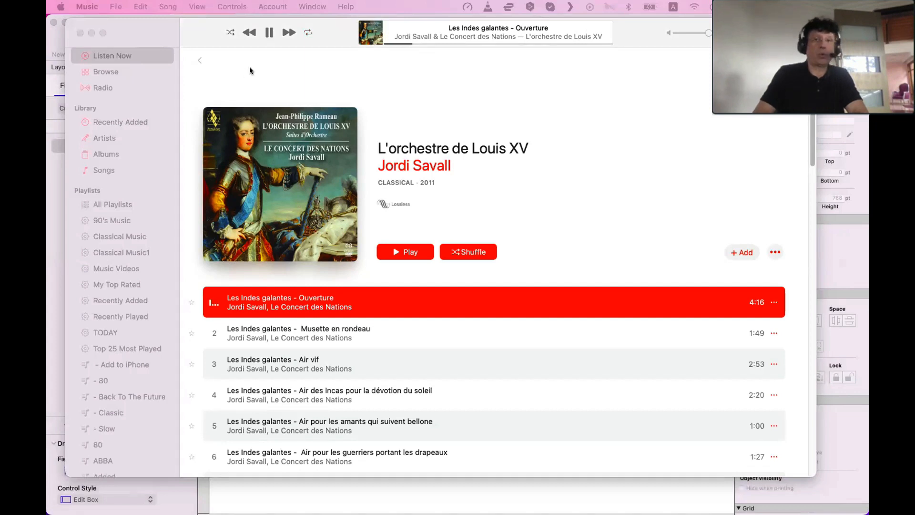
Show the Playing Next queue, then the lyrics panel, and close the side panel again
click(224, 42)
click(224, 38)
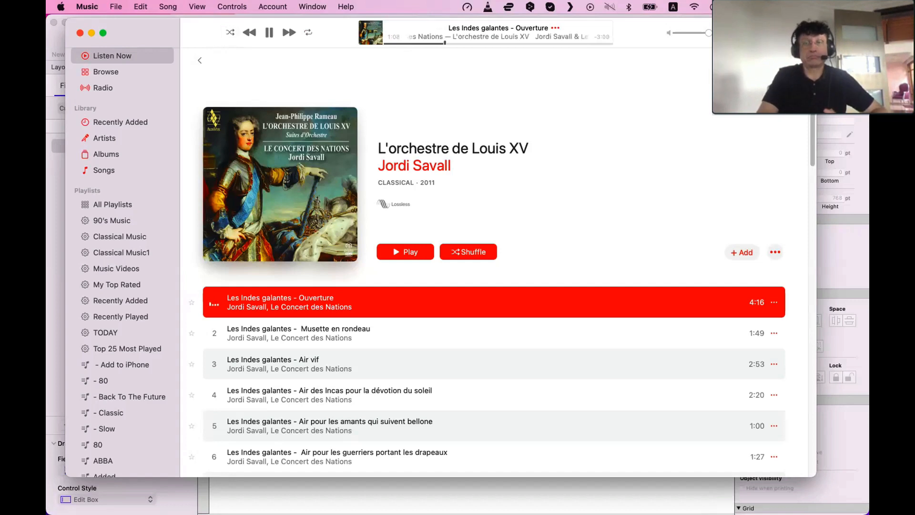
key(alt+super+u)
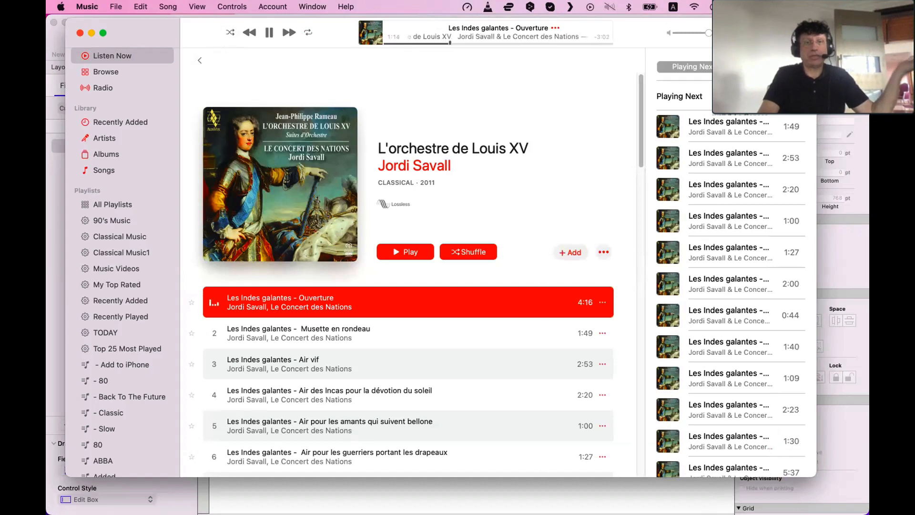
key(alt+super+l)
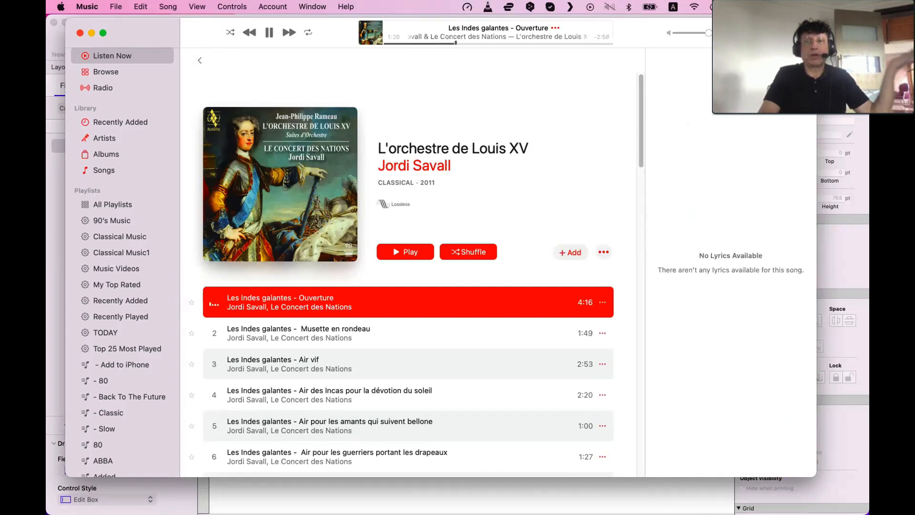
key(alt+super+l)
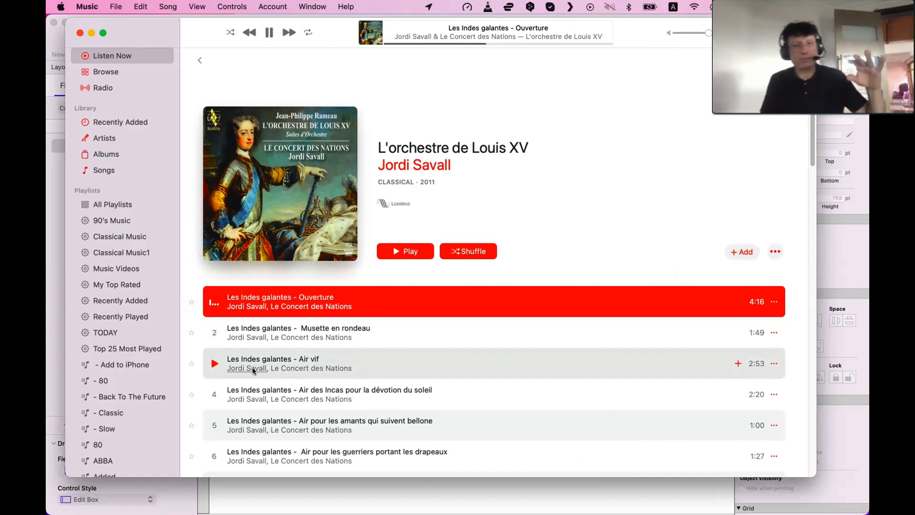
Select the track Air pour les amants qui suivent bellone and open the album's and first track's more-options menus without choosing anything
click(289, 420)
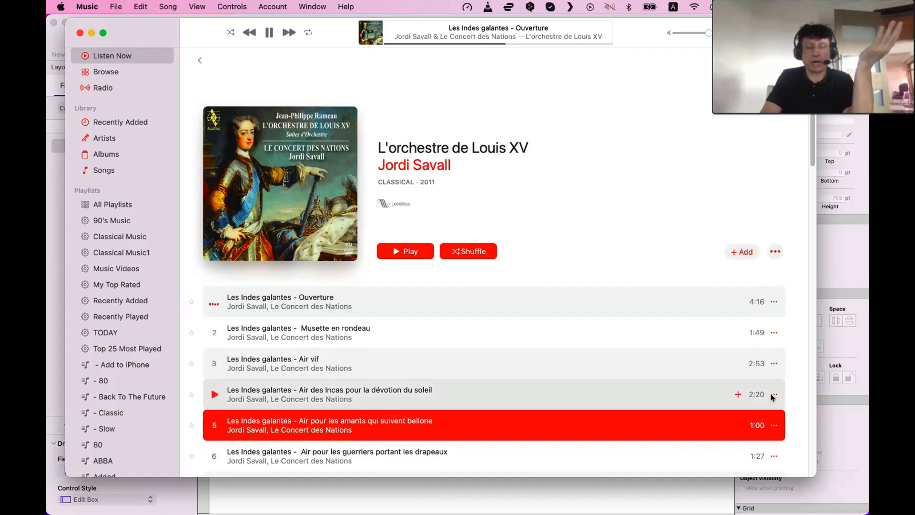
click(774, 253)
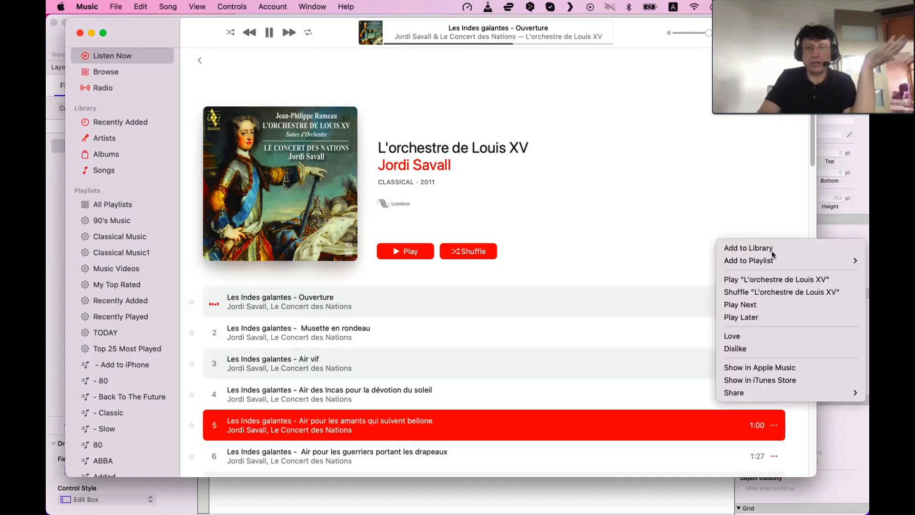
click(774, 302)
click(774, 302)
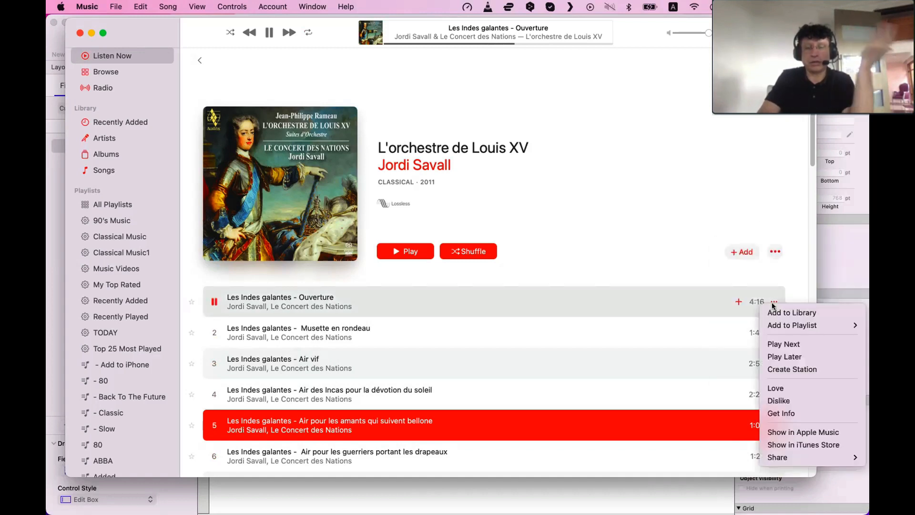
click(599, 225)
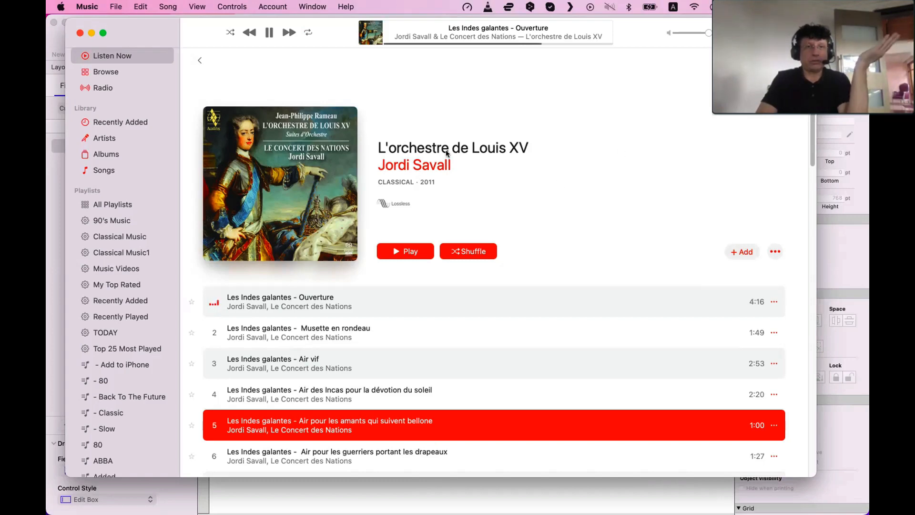
Navigate back through the previously viewed albums to the Recently Added grid
click(200, 60)
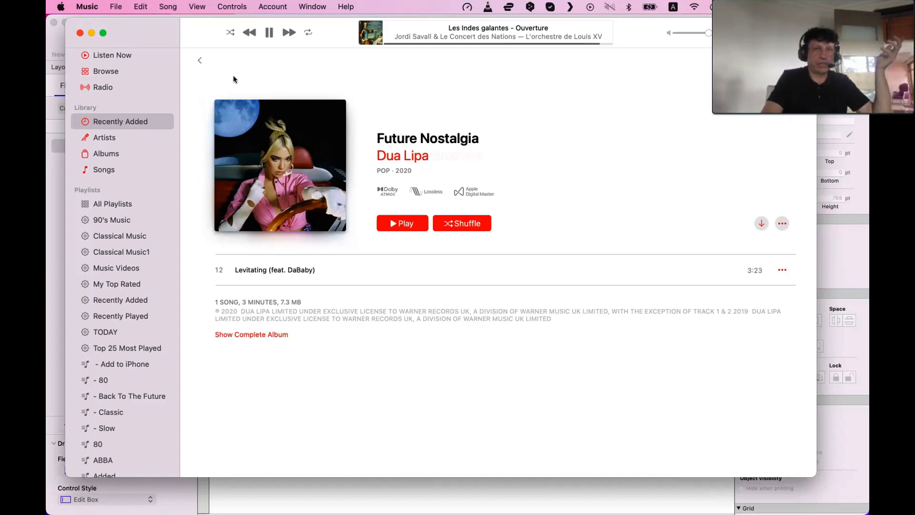
click(200, 60)
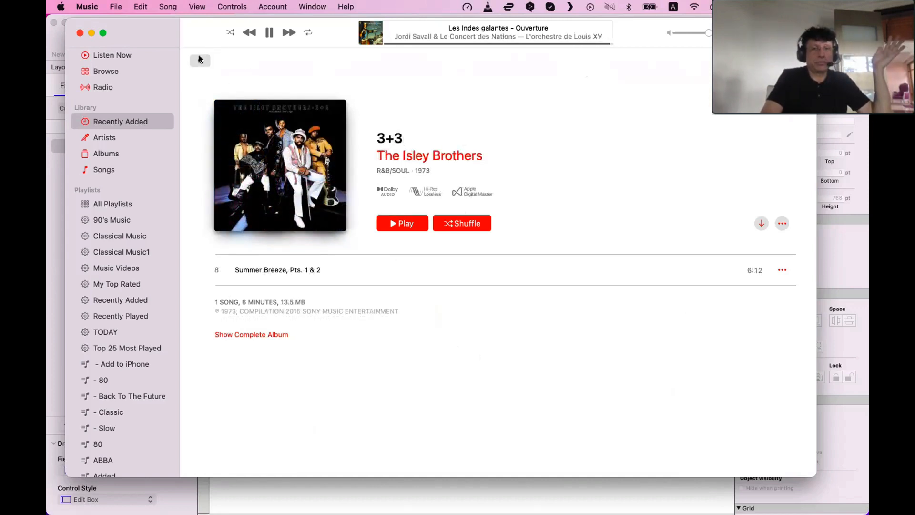
click(199, 56)
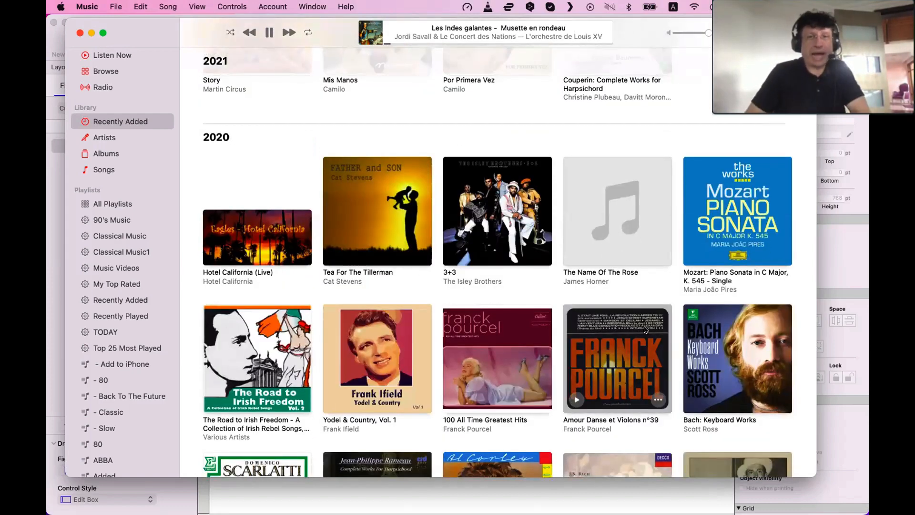
scroll(645, 326, up, 10)
click(406, 216)
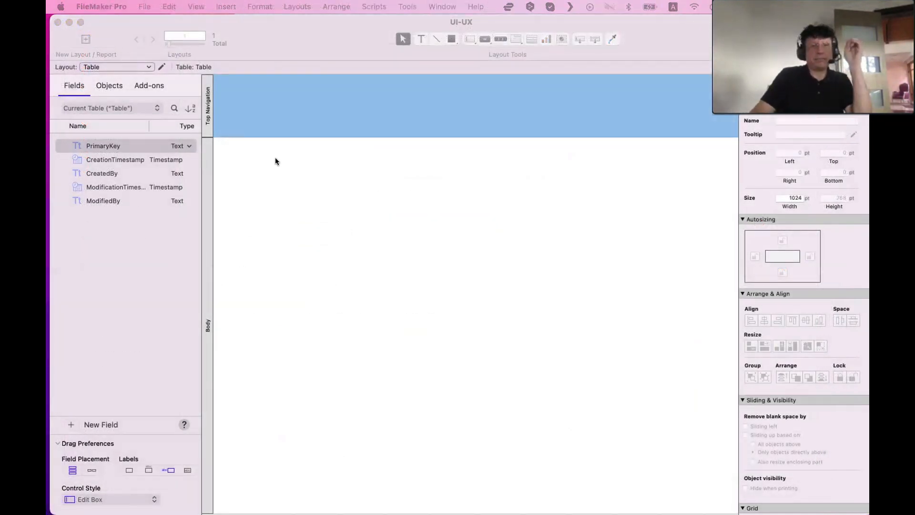
Switch to the FileMaker UI-UX layout window and bring Music back to the front from the Dock
click(276, 158)
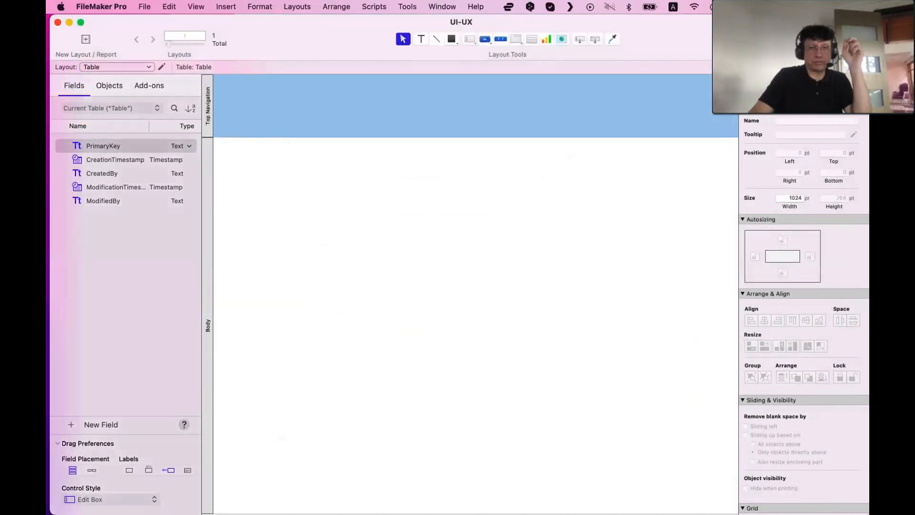
mouse_move(333, 498)
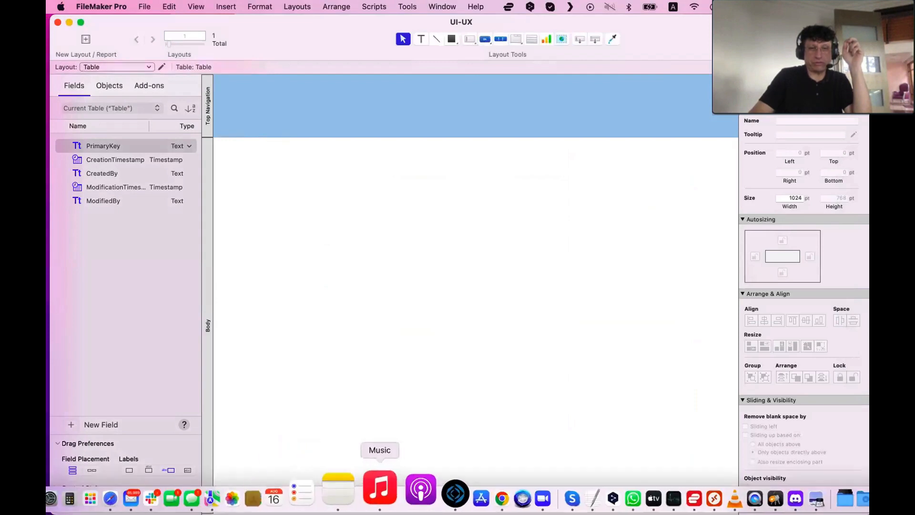
click(380, 488)
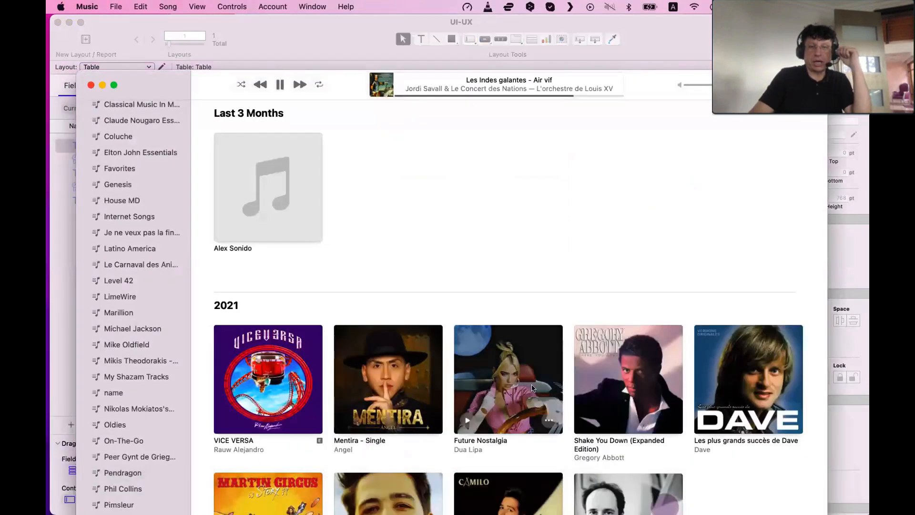
Open the album Shake You Down (Expanded Edition) and go back to Recently Added
click(659, 393)
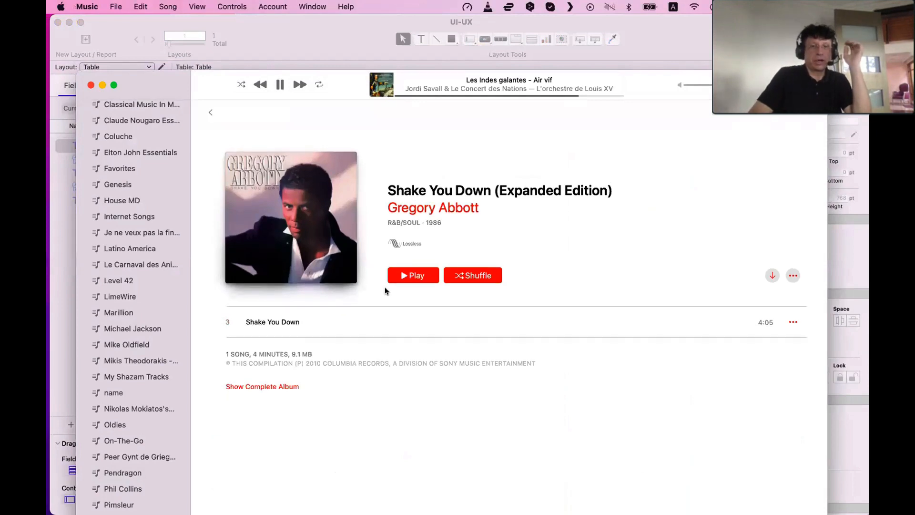
click(210, 112)
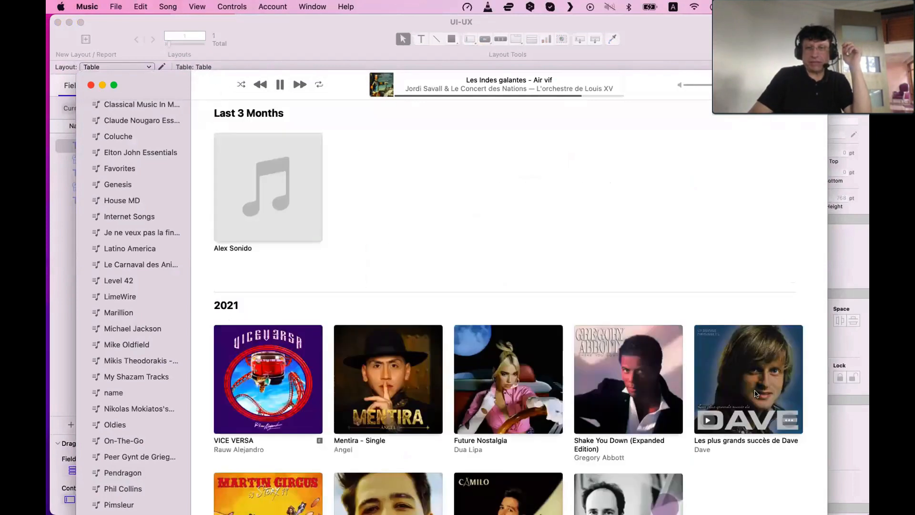
Open the album Les plus grands succès de Dave and scroll through its track list
click(763, 393)
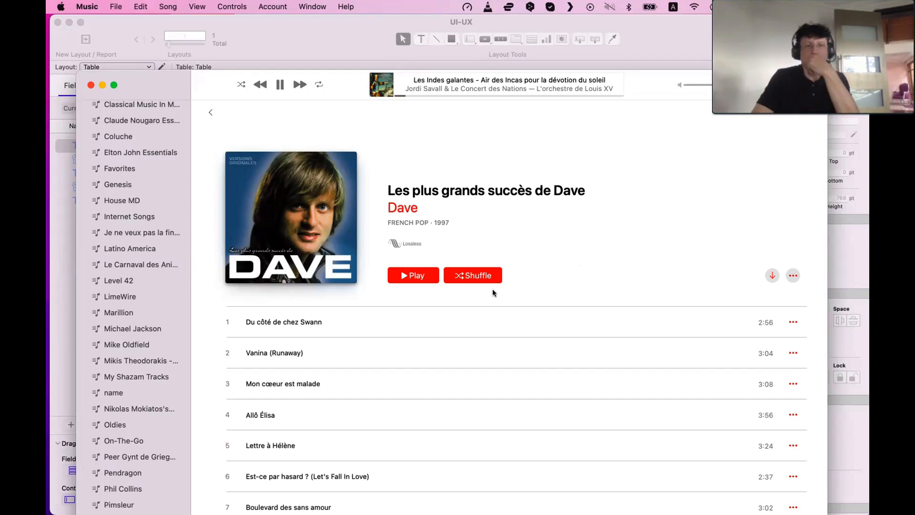
scroll(313, 332, down, 1)
scroll(314, 335, down, 5)
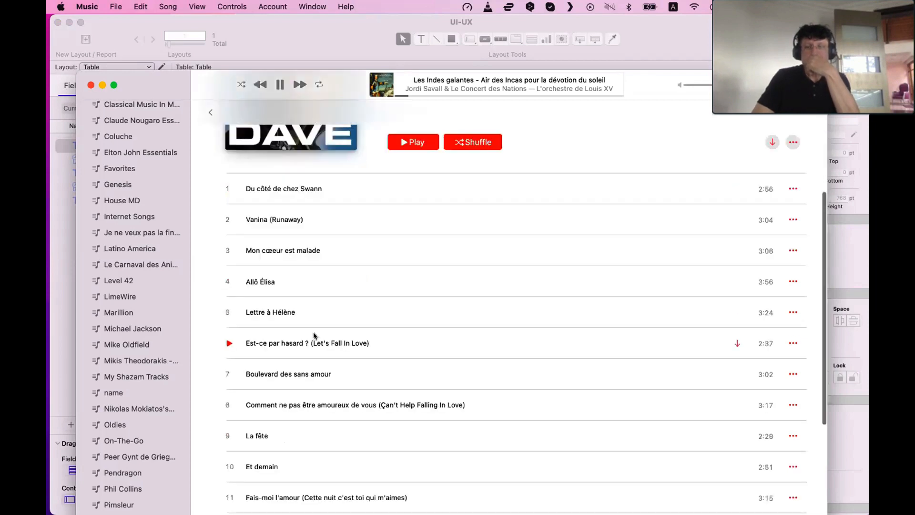
scroll(413, 305, up, 6)
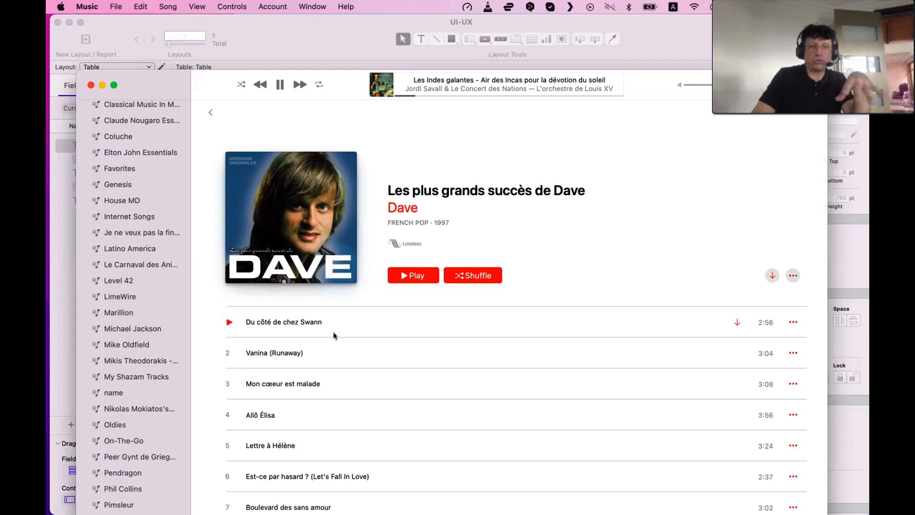
scroll(306, 324, down, 5)
scroll(306, 327, down, 5)
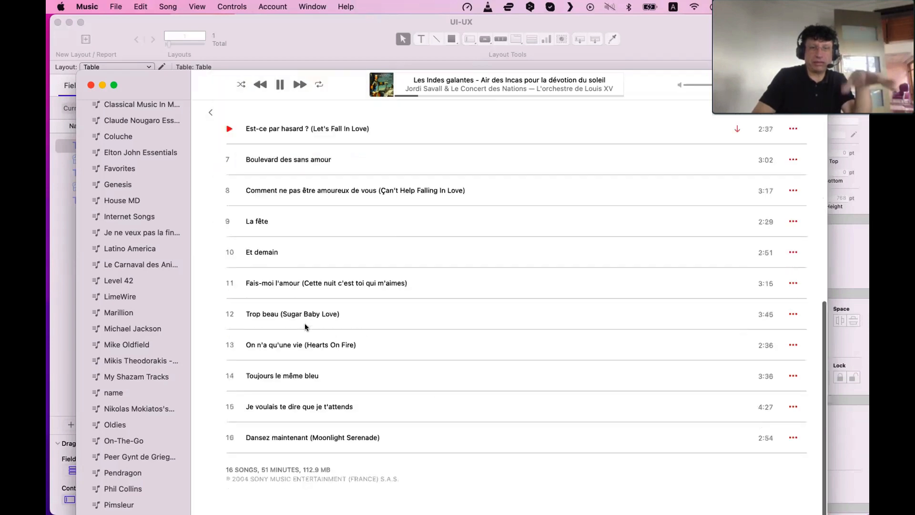
scroll(306, 327, up, 10)
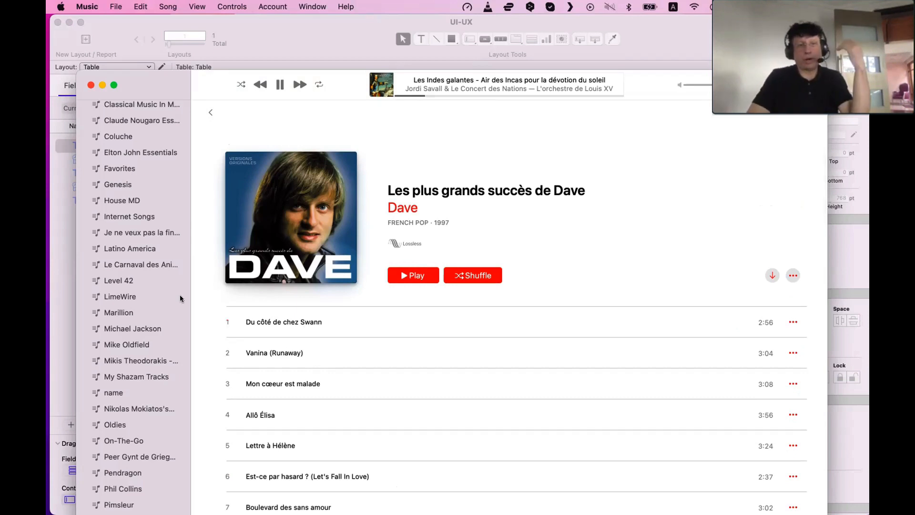
scroll(160, 271, up, 15)
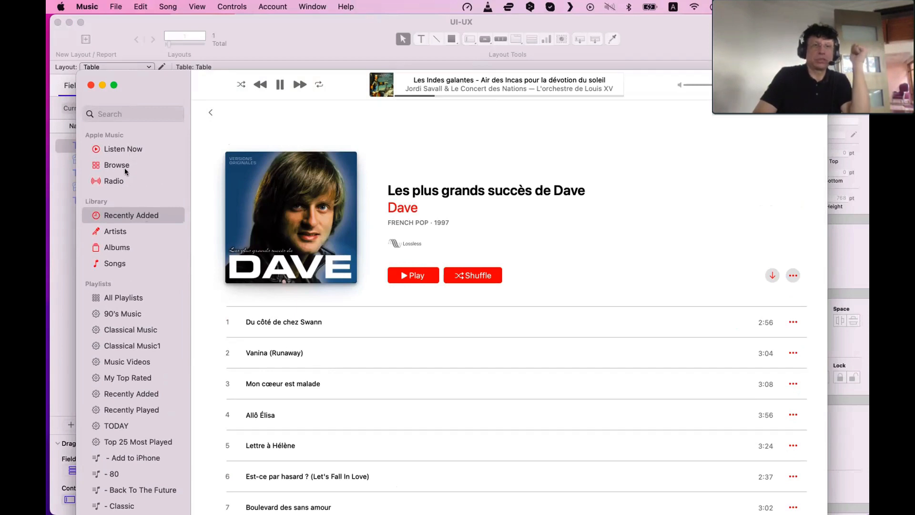
Toggle the search scope between Apple Music and Your Library several times, then return to Listen Now
click(124, 108)
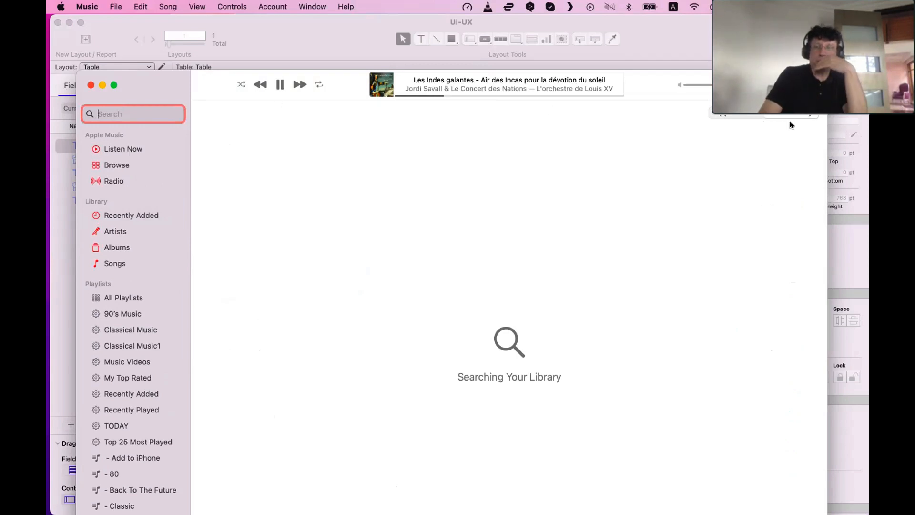
click(767, 117)
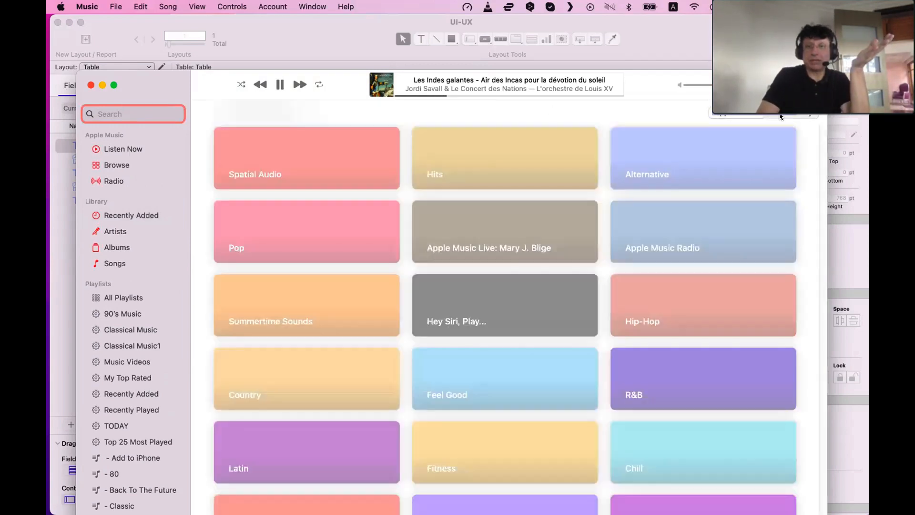
click(781, 117)
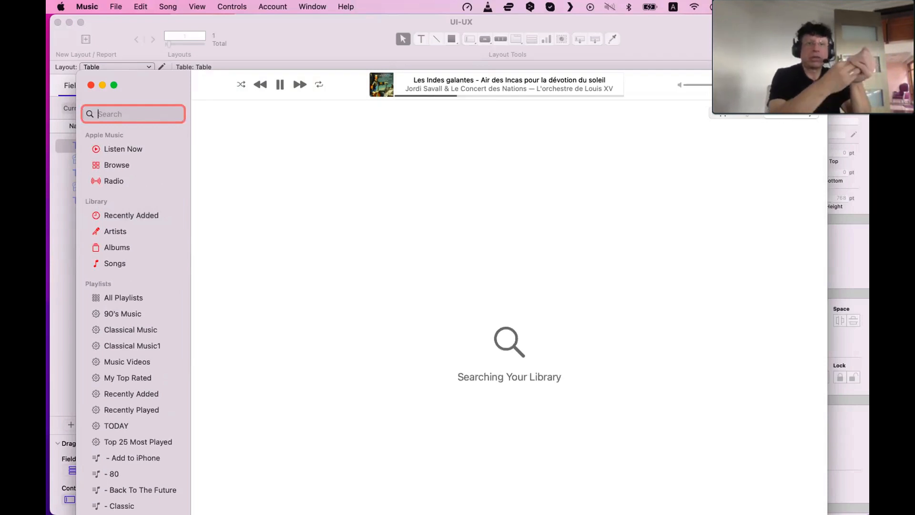
click(730, 117)
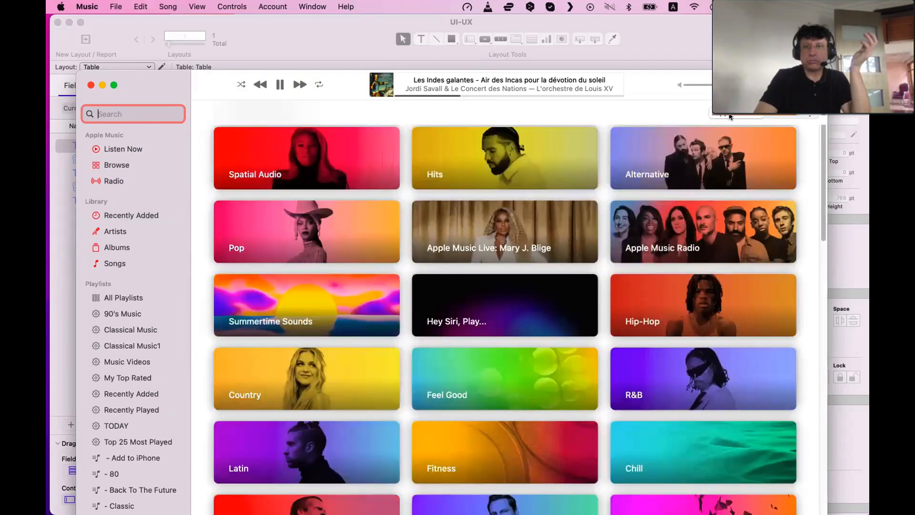
click(791, 117)
click(738, 116)
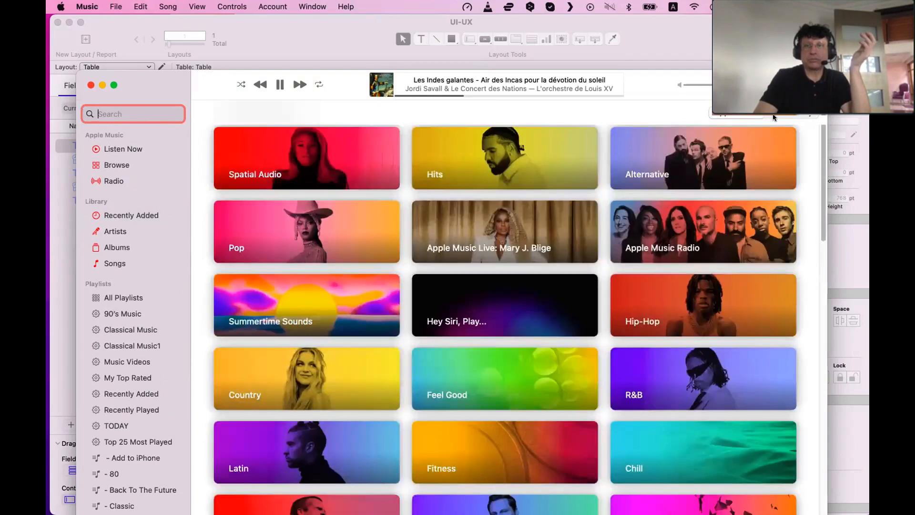
click(792, 117)
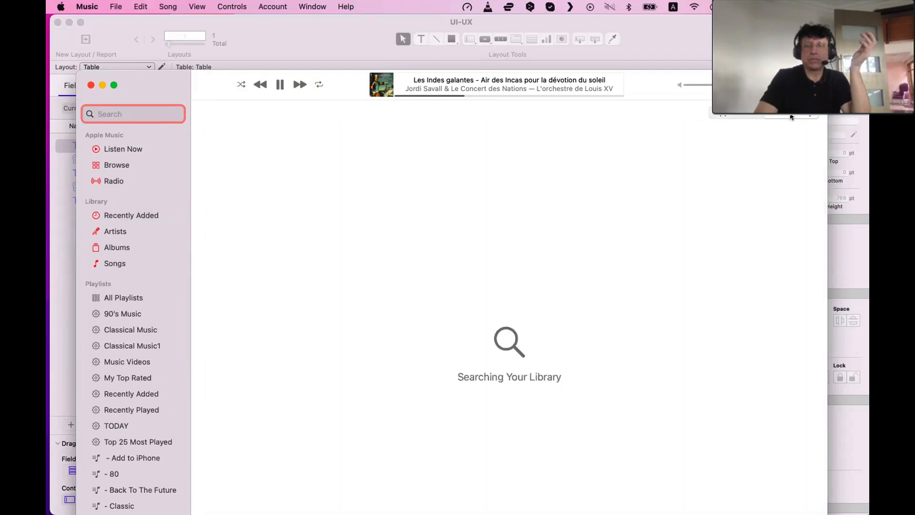
click(730, 117)
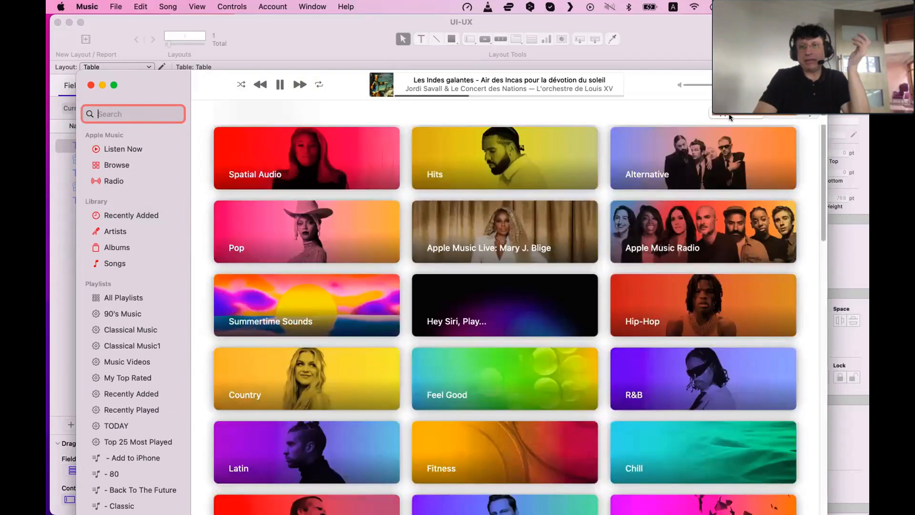
click(795, 116)
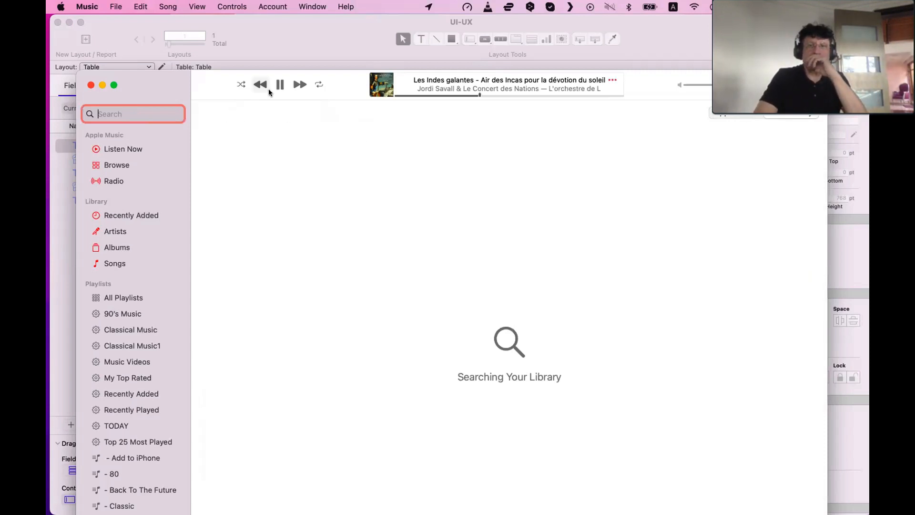
click(143, 146)
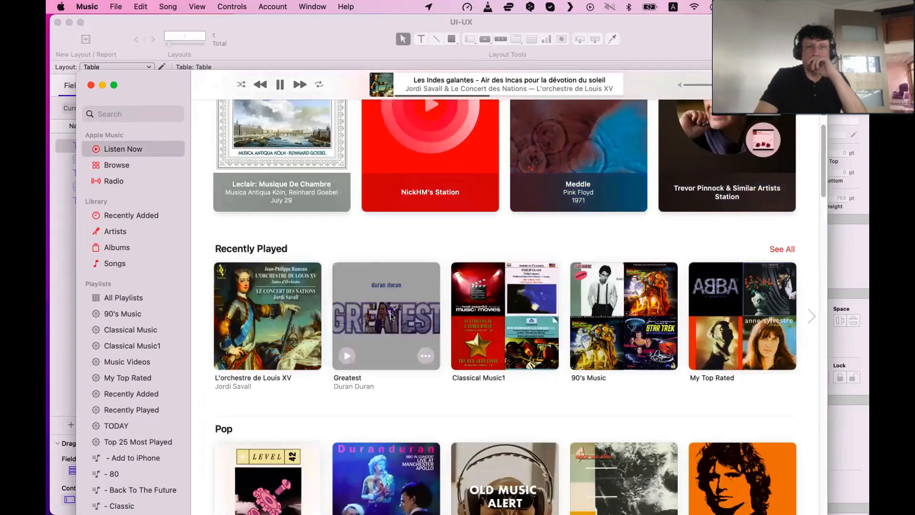
Open the Duran Duran album Greatest from the Recently Played row
scroll(390, 314, down, 3)
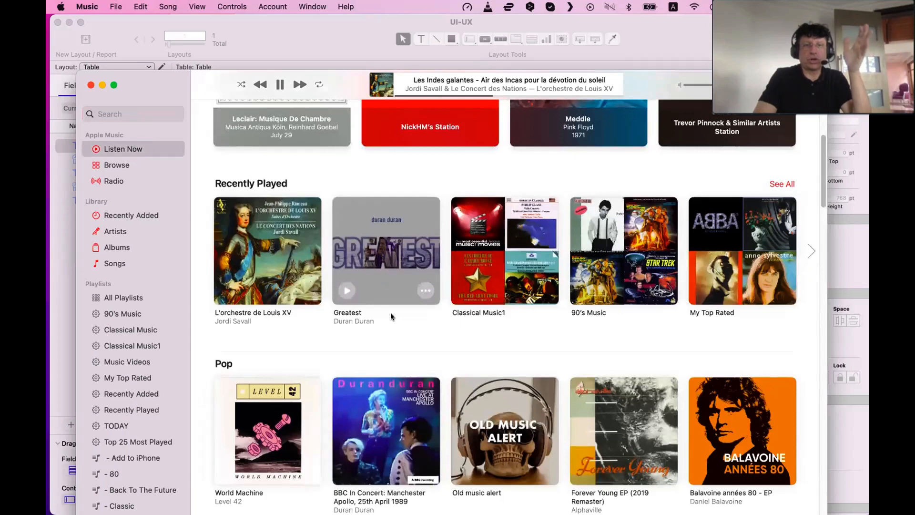
scroll(400, 276, up, 1)
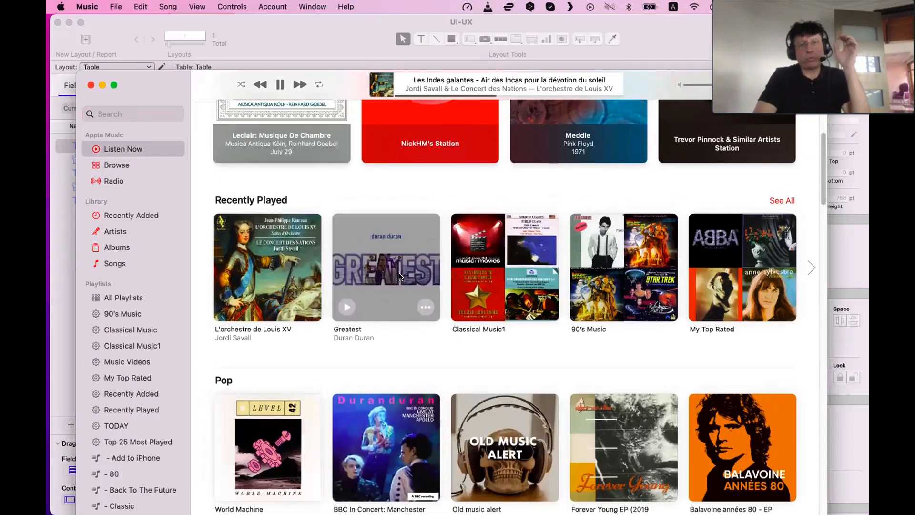
click(399, 275)
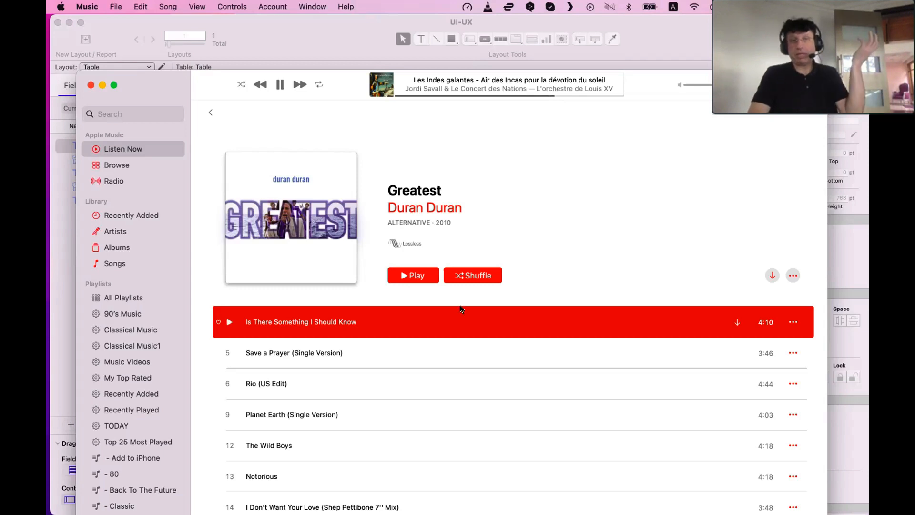
Move the Music window and enlarge it by resizing its corner
drag(344, 94, 321, 38)
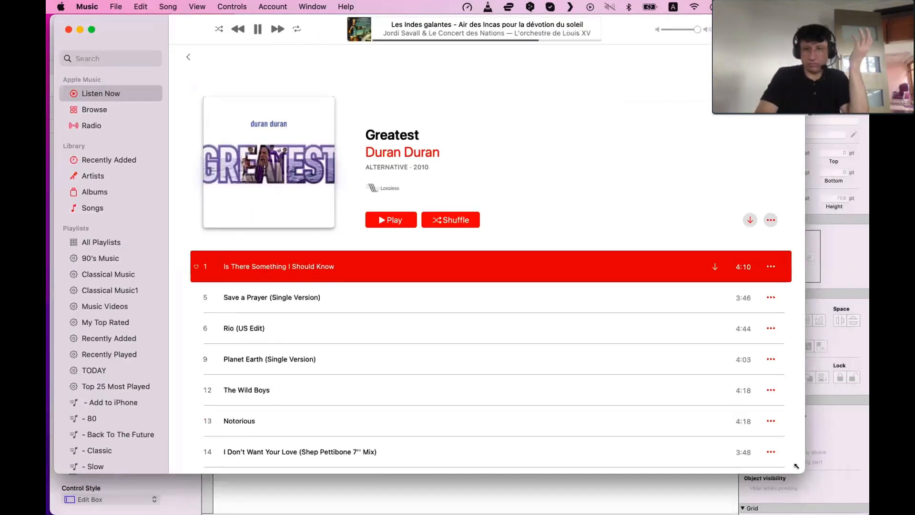
drag(799, 468, 846, 509)
drag(314, 50, 317, 54)
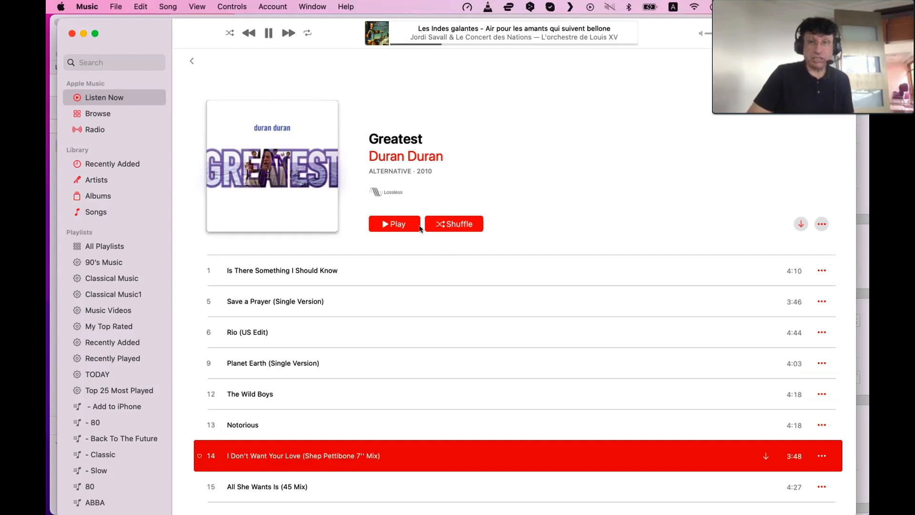
Open the album's options menu, dismiss it, and download the Greatest album
click(821, 227)
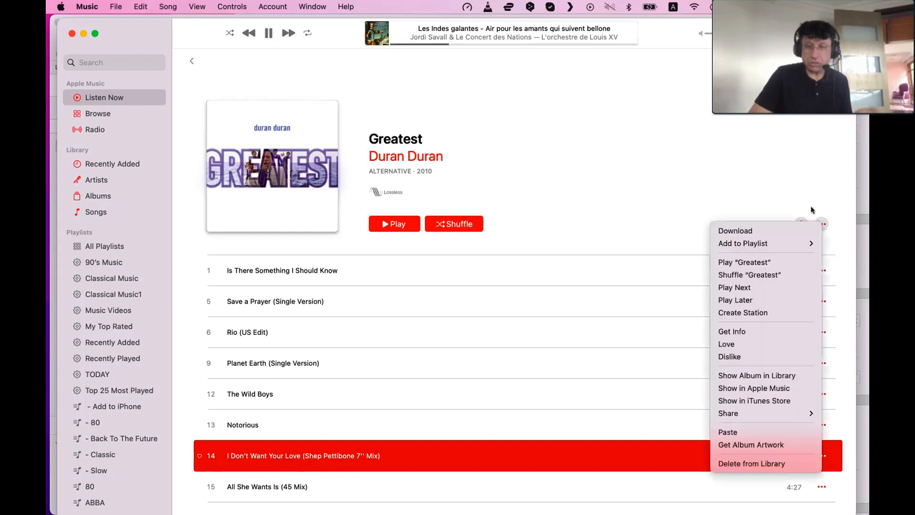
click(774, 161)
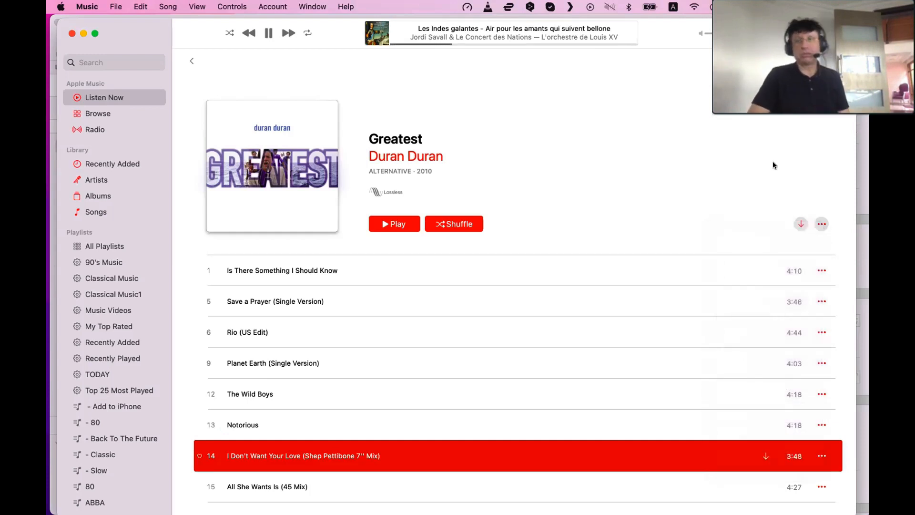
click(800, 222)
click(437, 235)
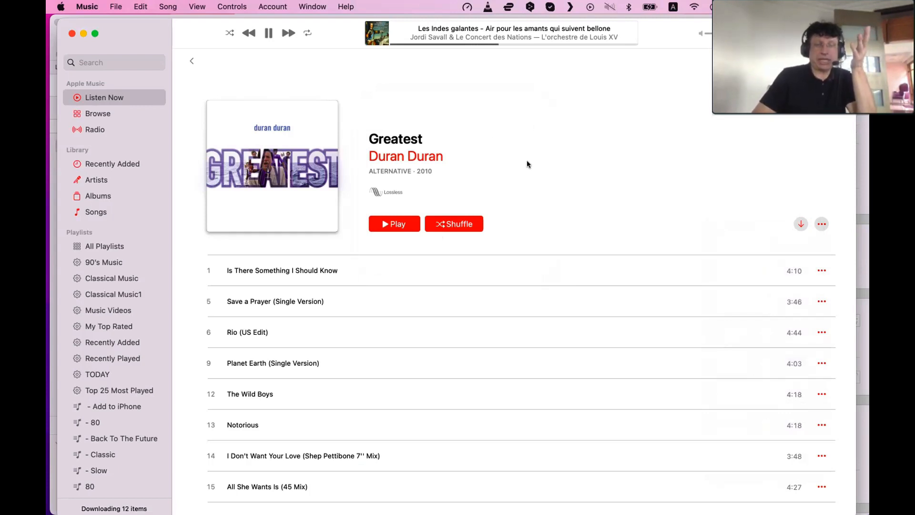
scroll(527, 161, down, 3)
scroll(526, 172, up, 3)
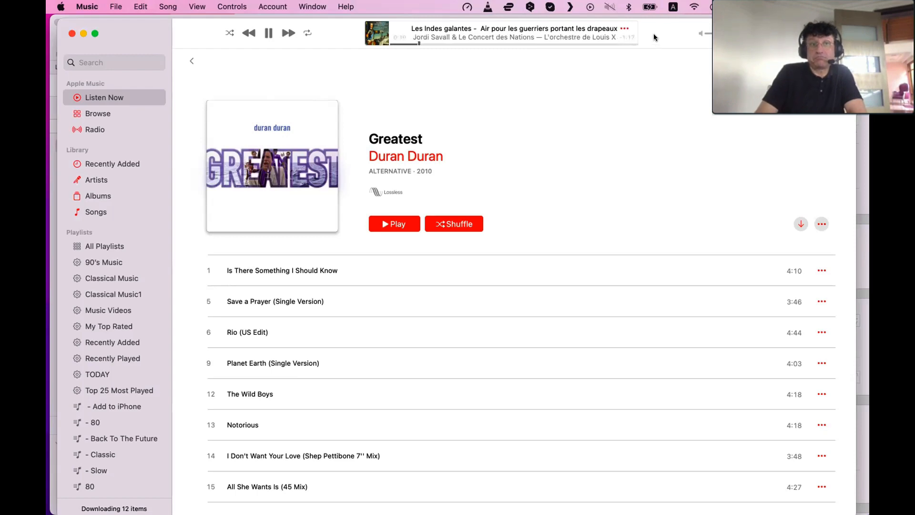
Move the Music window lower and bring FileMaker forward in Browse mode
drag(654, 34, 465, 131)
click(474, 114)
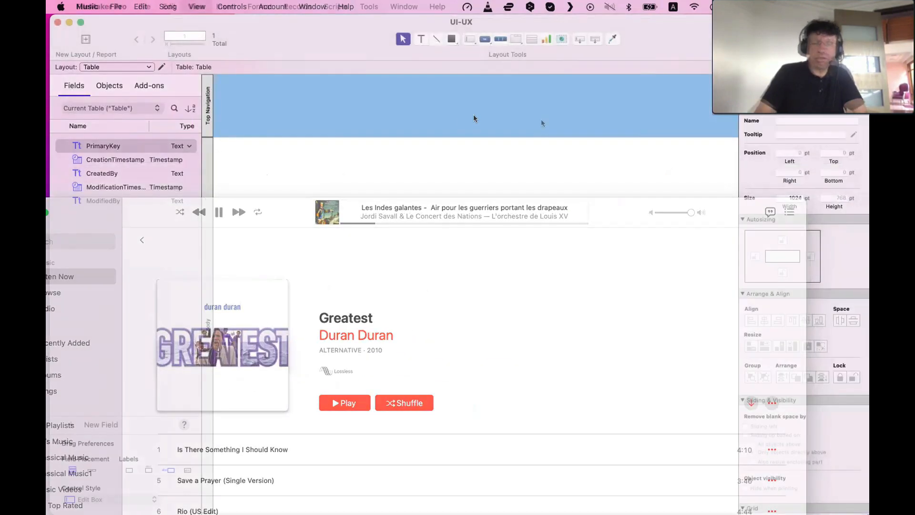
key(super+b)
click(364, 67)
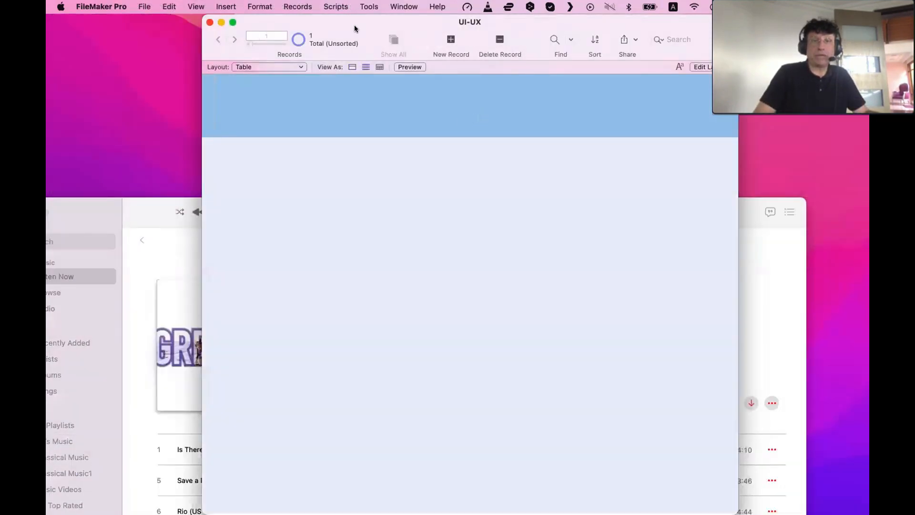
Move the FileMaker window and view the records as a table, confirming the table view fields
drag(354, 24, 252, 25)
click(278, 67)
click(633, 458)
click(617, 425)
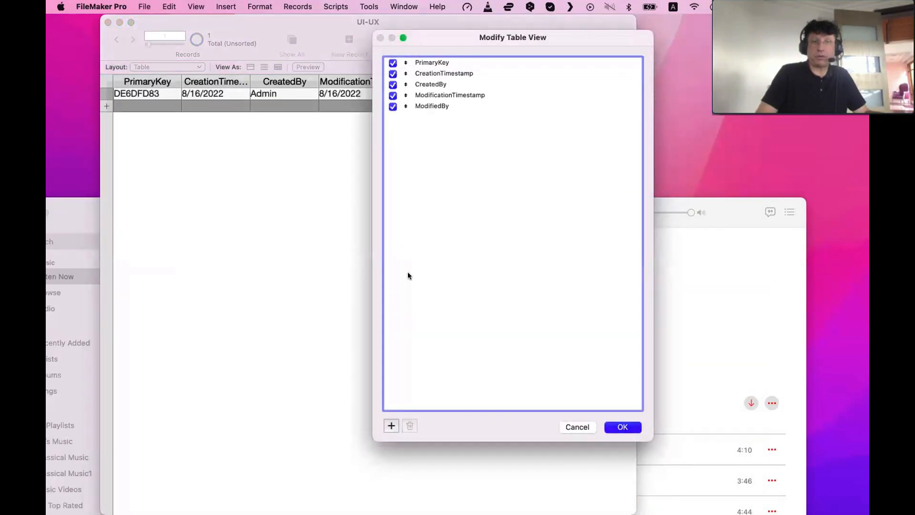
Add several new records to the table
key(super+n)
key(super+n)
key(super+n)
key(super+n)
key(super+n)
key(super+n)
key(super+n)
key(super+n)
key(super+n)
key(super+n)
key(super+n)
key(super+n)
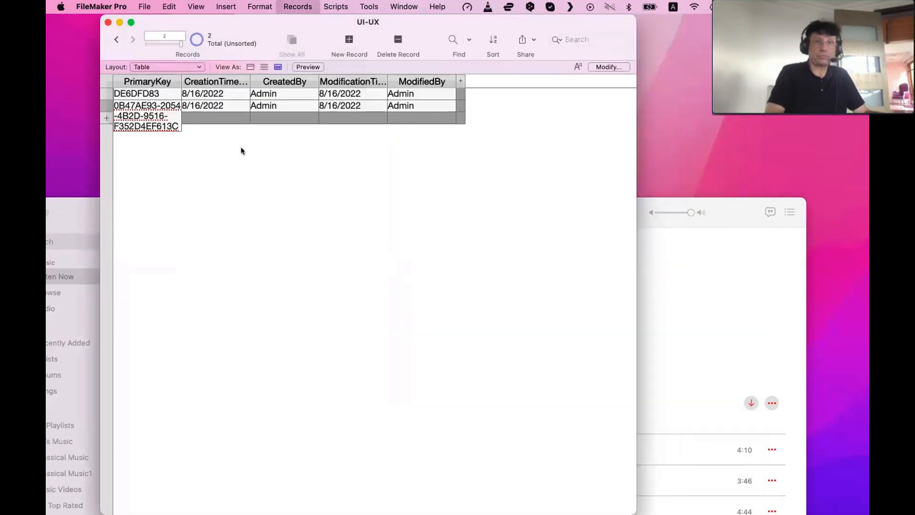
click(298, 337)
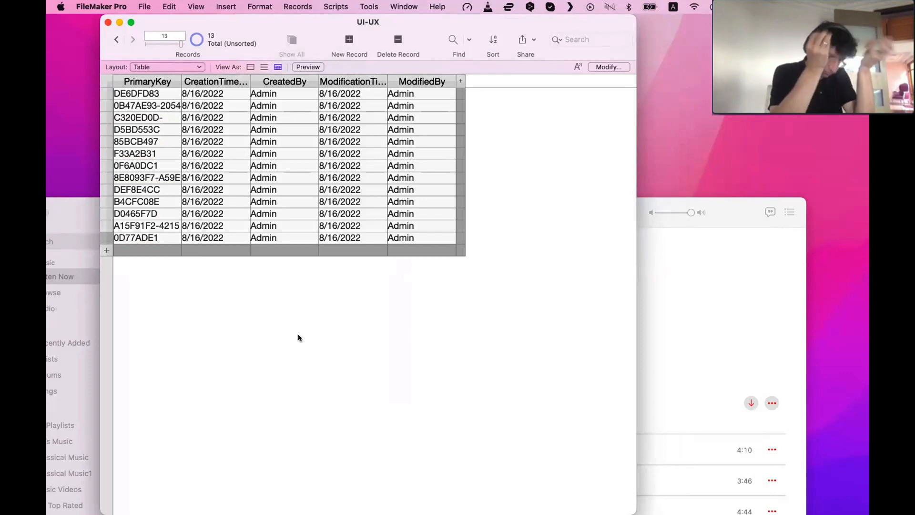
Bring Music forward and move its window lower on the screen
click(653, 307)
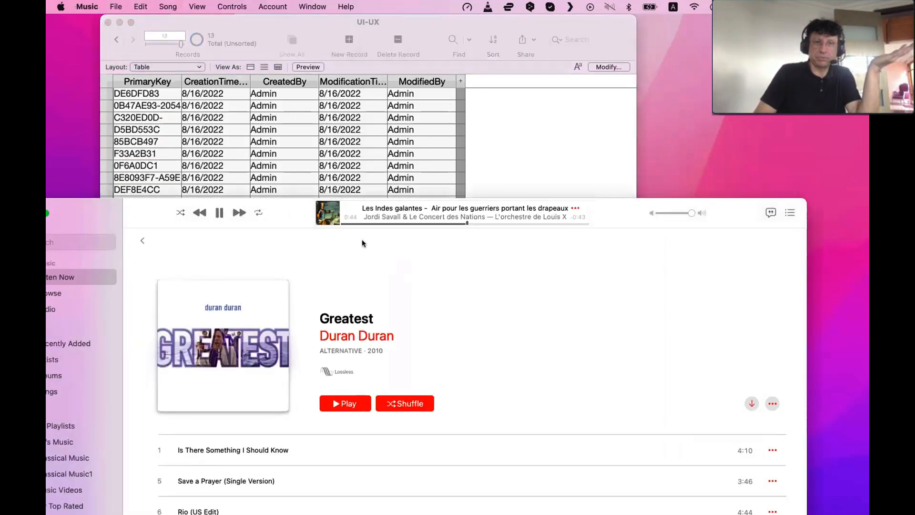
drag(291, 214, 348, 506)
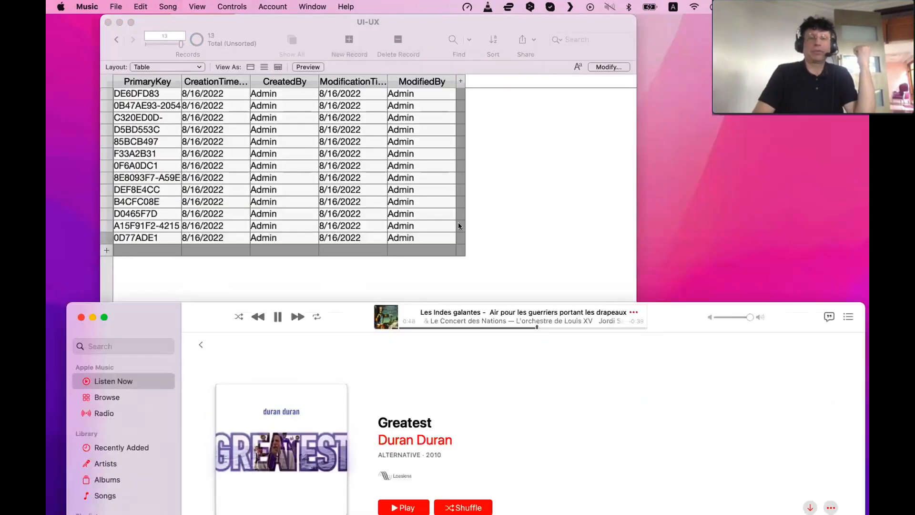
Switch the FileMaker window to Layout mode and apply the Enlightened theme to the layout
click(476, 208)
key(super+l)
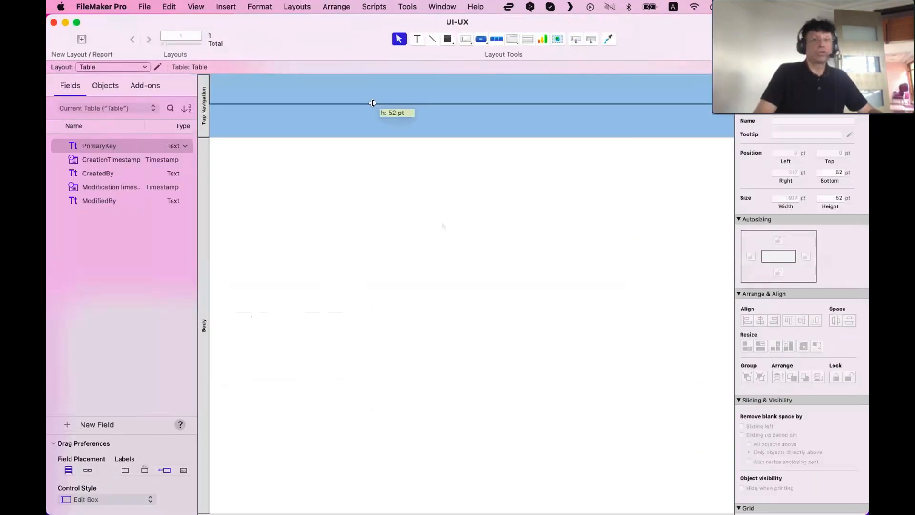
drag(373, 103, 372, 108)
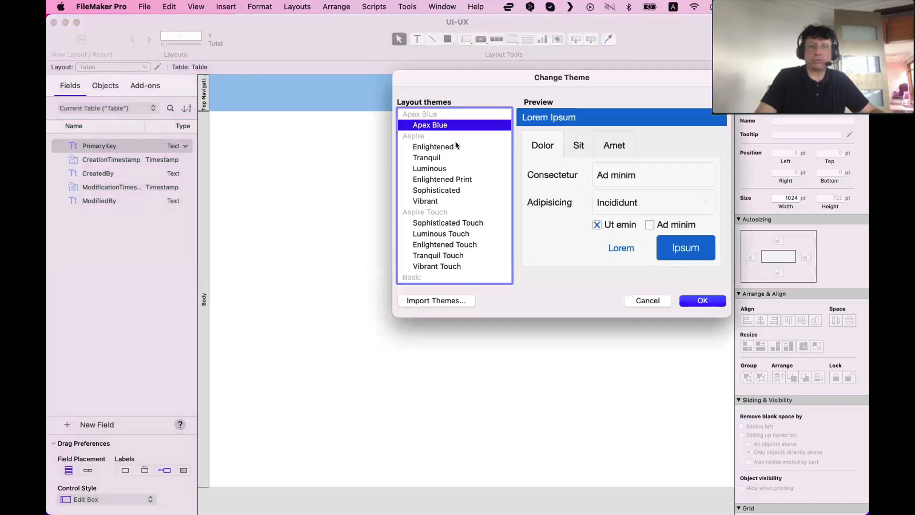
click(434, 146)
click(703, 301)
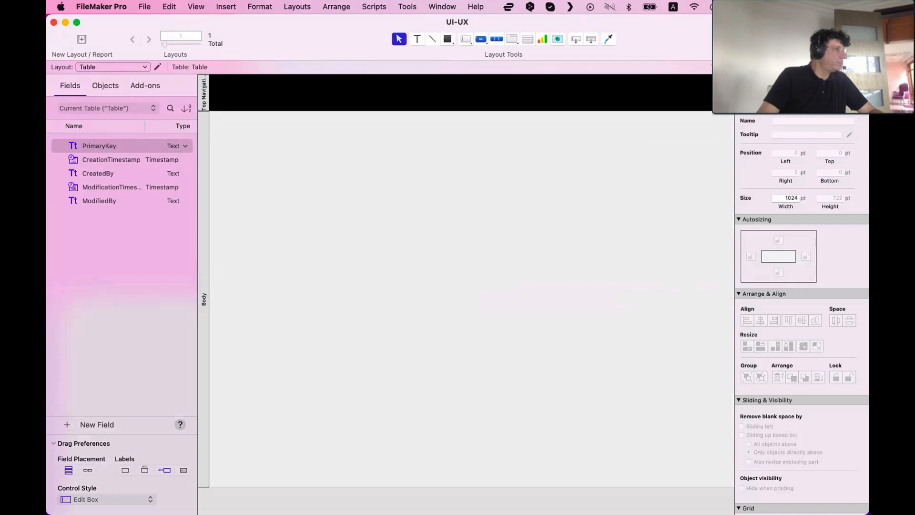
Switch to Safari and bring its Wikipedia Computer article window forward
key(super+Tab)
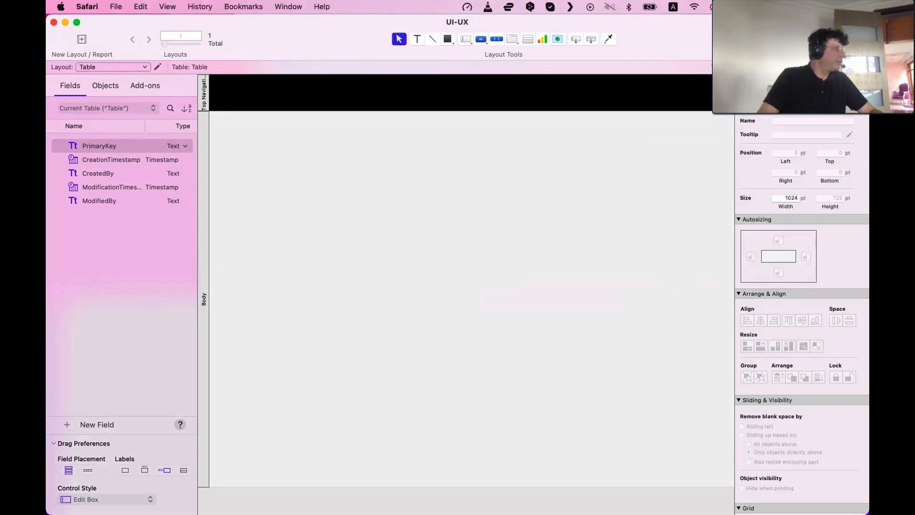
drag(204, 373, 241, 40)
click(533, 315)
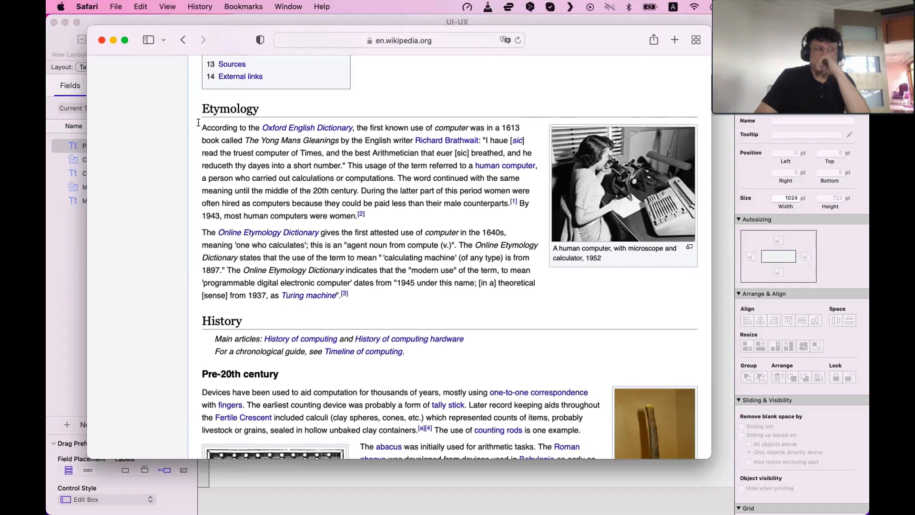
Select text in the article's Etymology section and clear the selection
drag(199, 122, 205, 124)
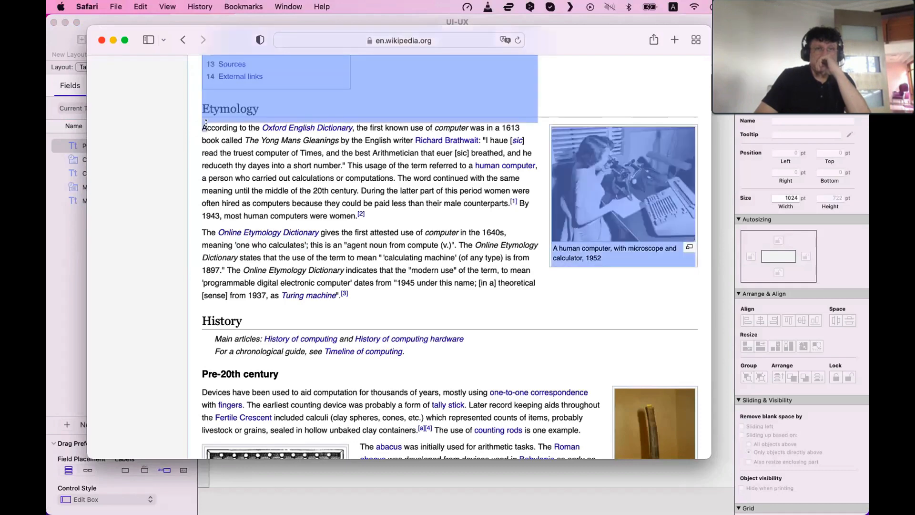
click(198, 132)
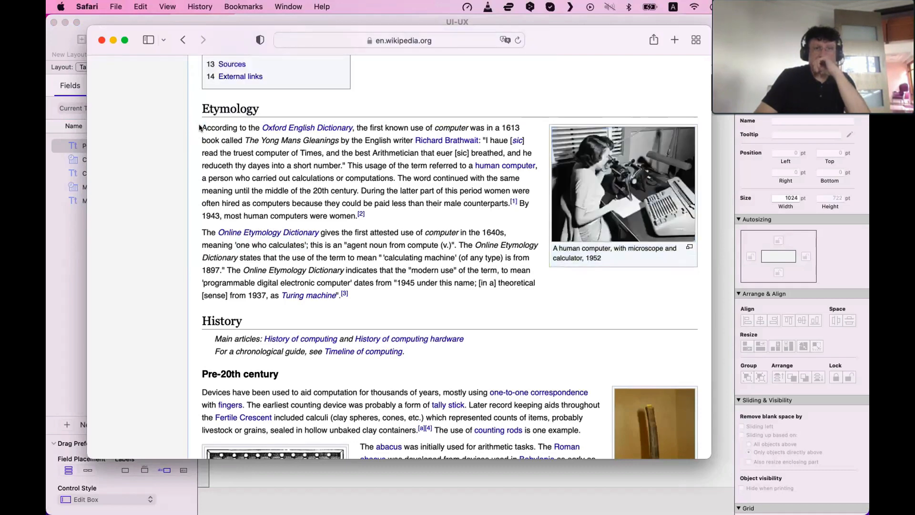
drag(199, 128, 509, 302)
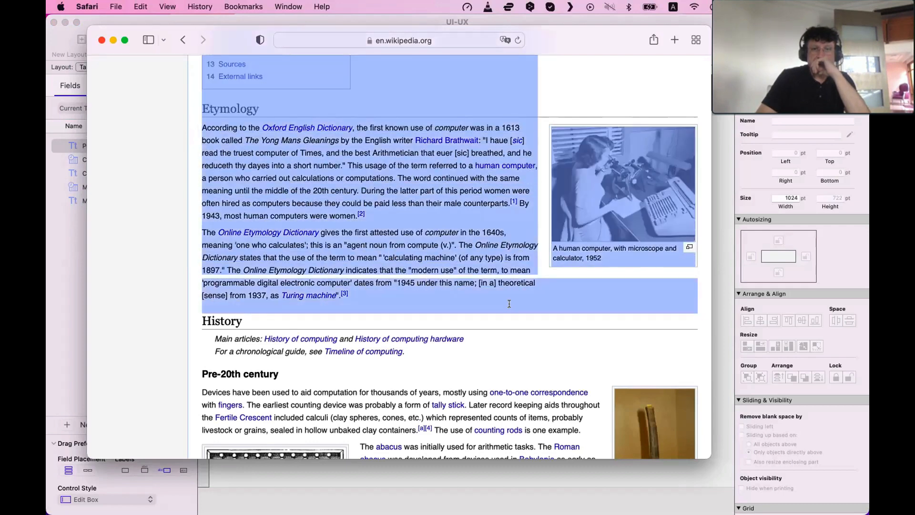
click(455, 281)
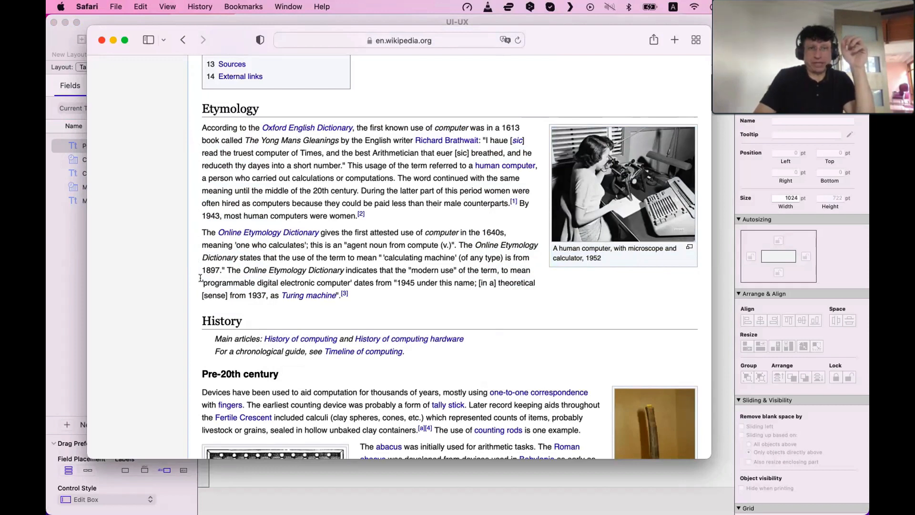
Move the Safari window slightly and close it
scroll(207, 290, down, 1)
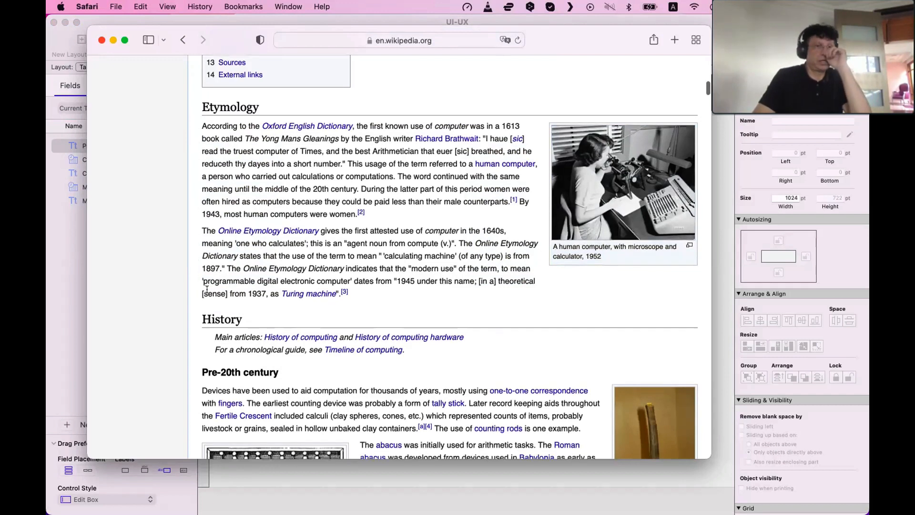
mouse_move(257, 244)
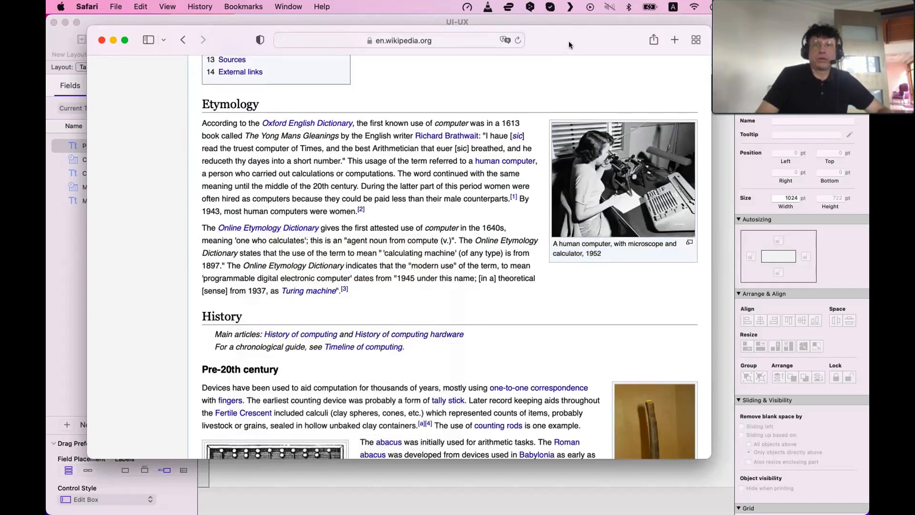
drag(567, 42, 575, 43)
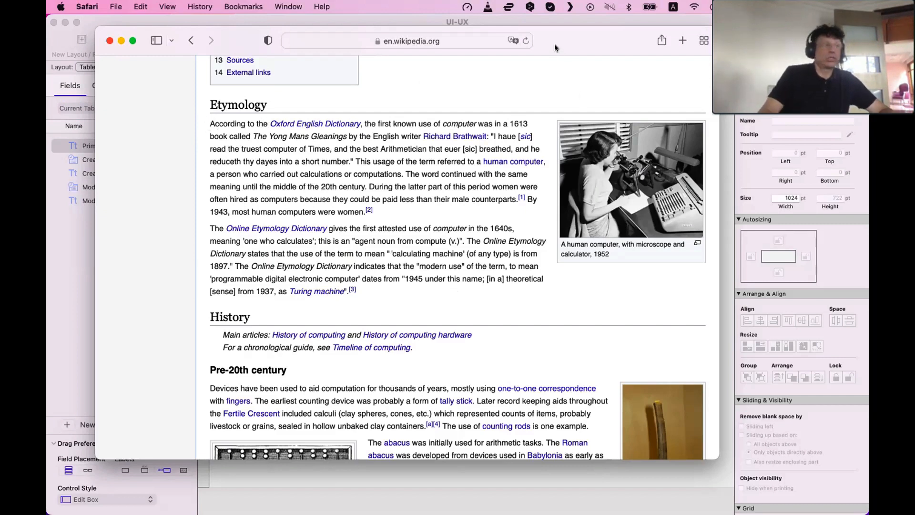
key(super+w)
Add a text object reading "This is a layout" in the layout's Top Navigation part
click(399, 147)
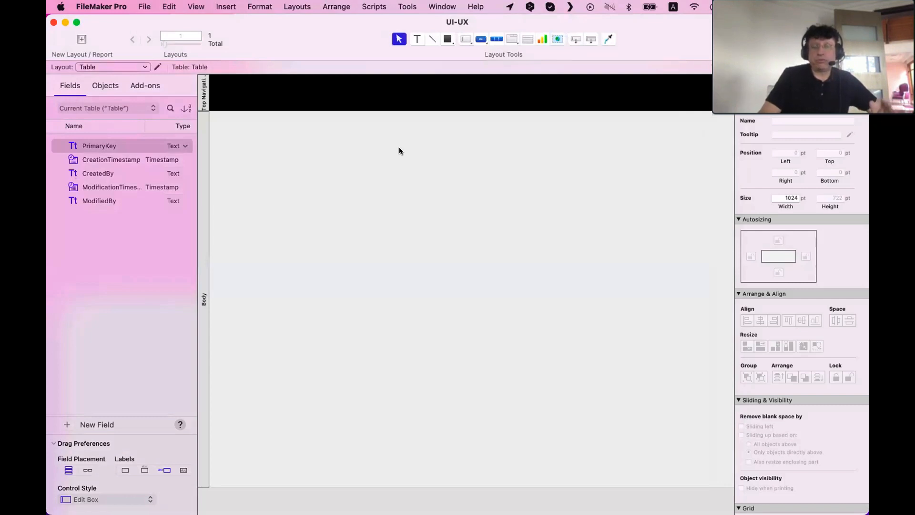
click(417, 39)
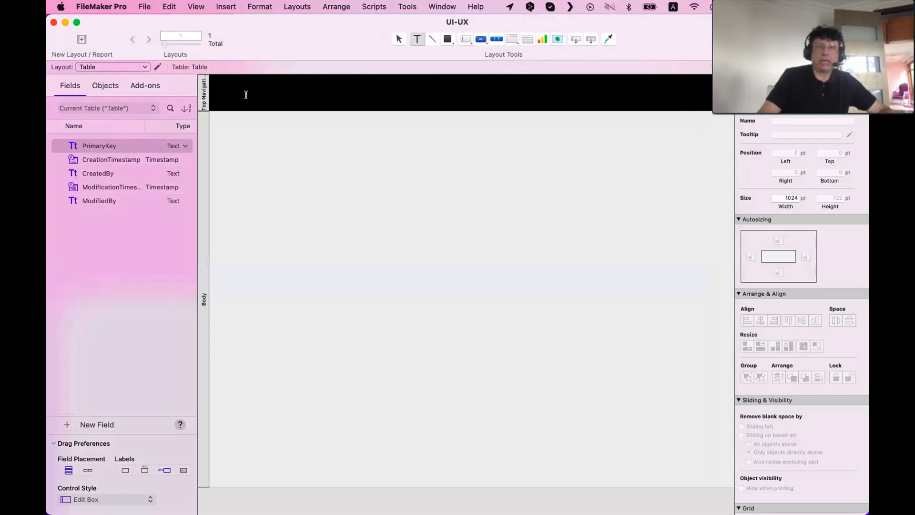
drag(231, 86, 398, 102)
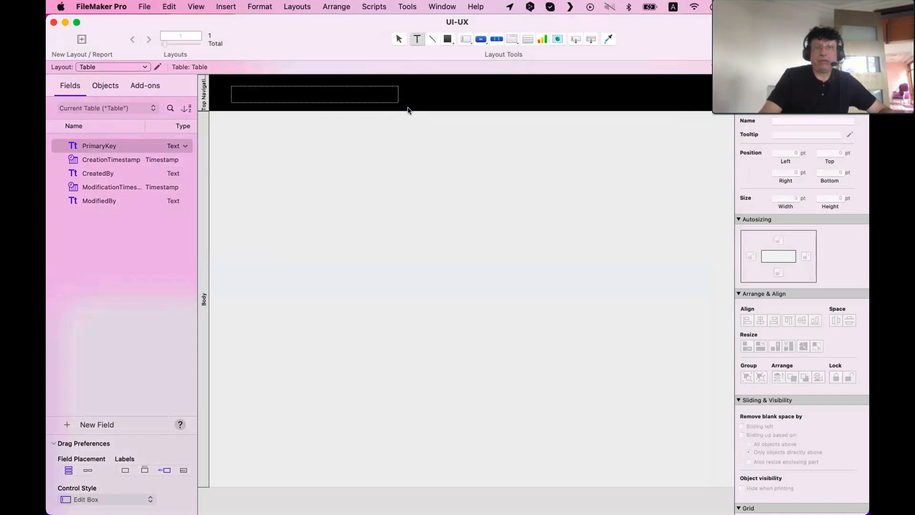
text(Th)
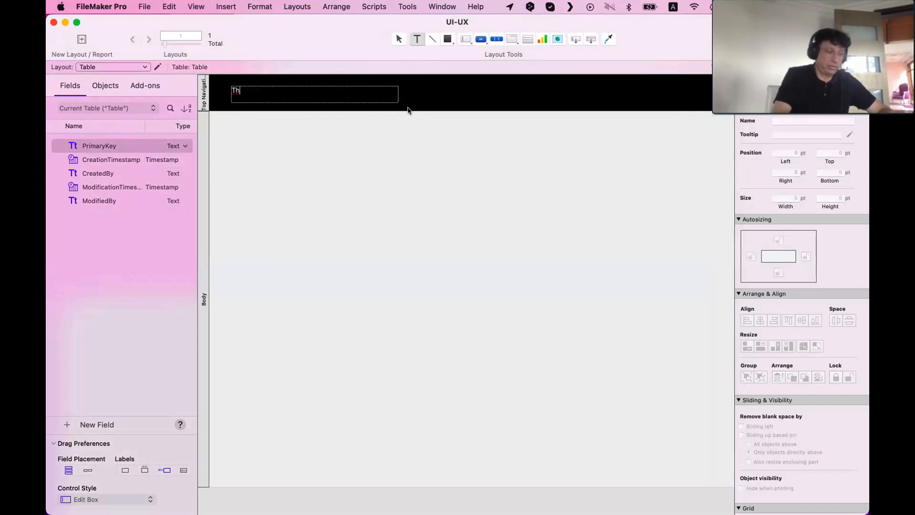
text(is is a la)
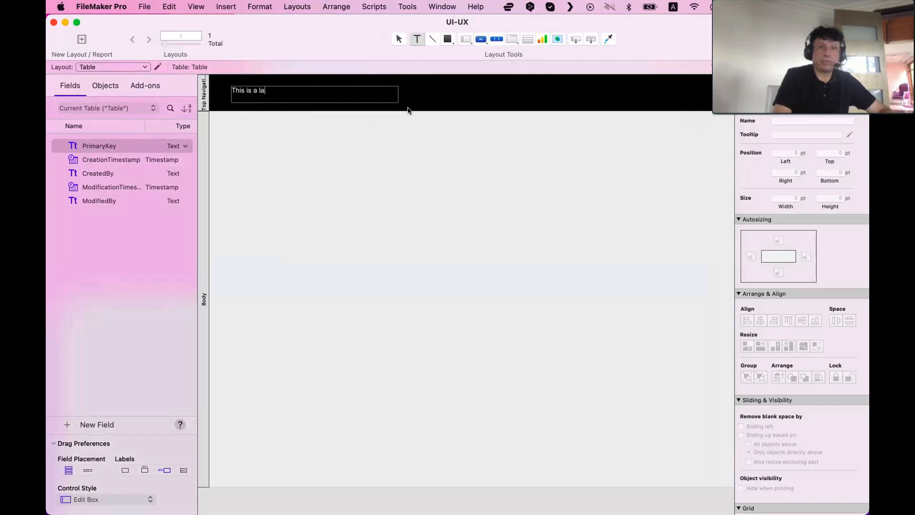
text(yout)
click(425, 149)
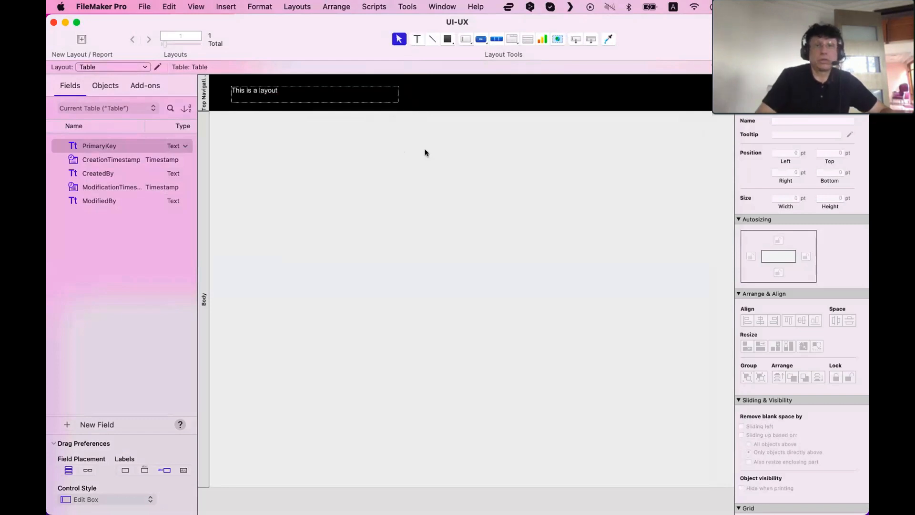
Narrow the text object so it fits around its text
click(393, 101)
drag(393, 100, 292, 98)
click(331, 170)
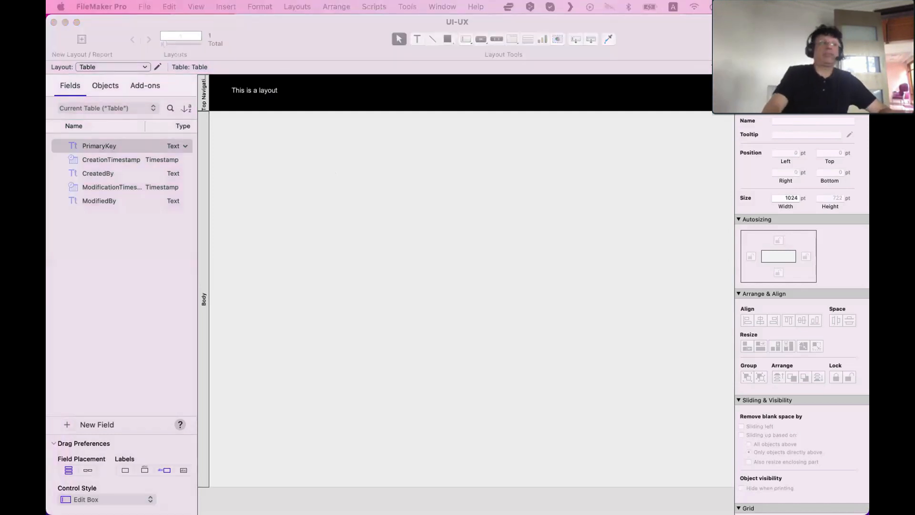
Bring the Safari window forward, select the Etymology heading text, and move the window out of the way
drag(47, 289, 331, 65)
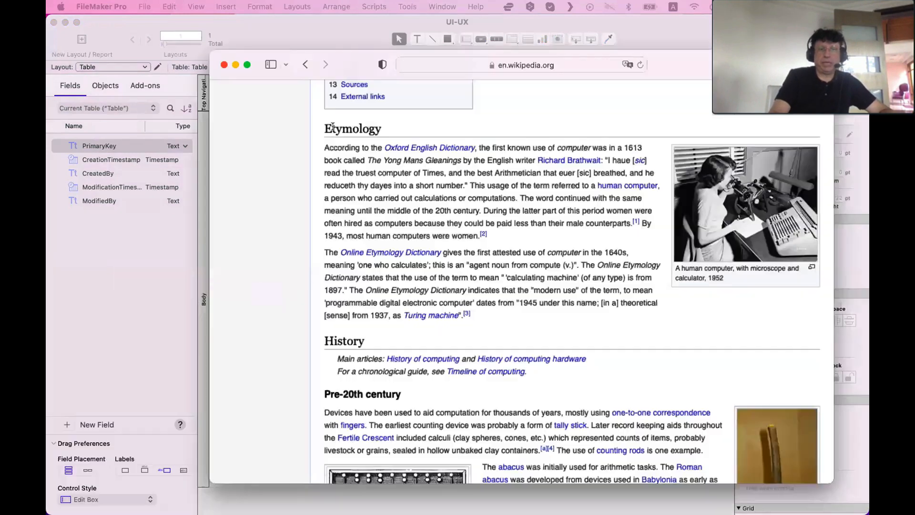
drag(332, 132, 381, 128)
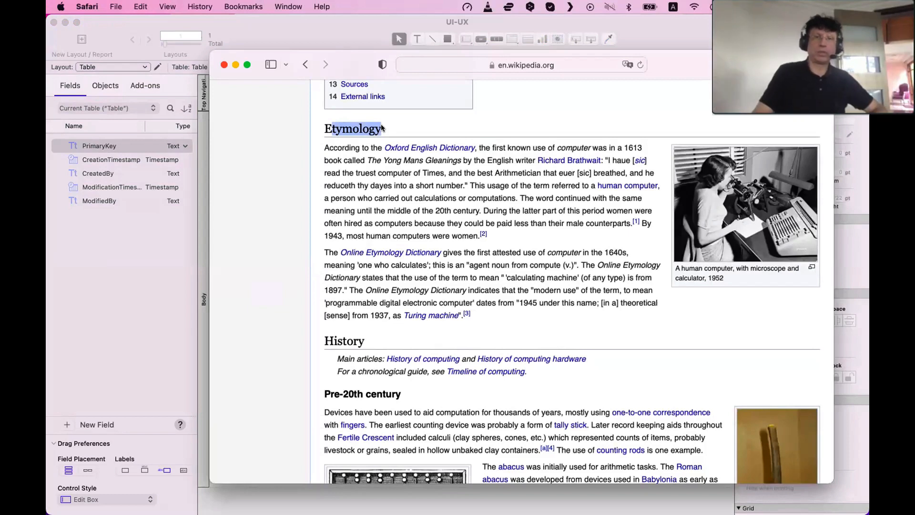
drag(360, 60, 359, 58)
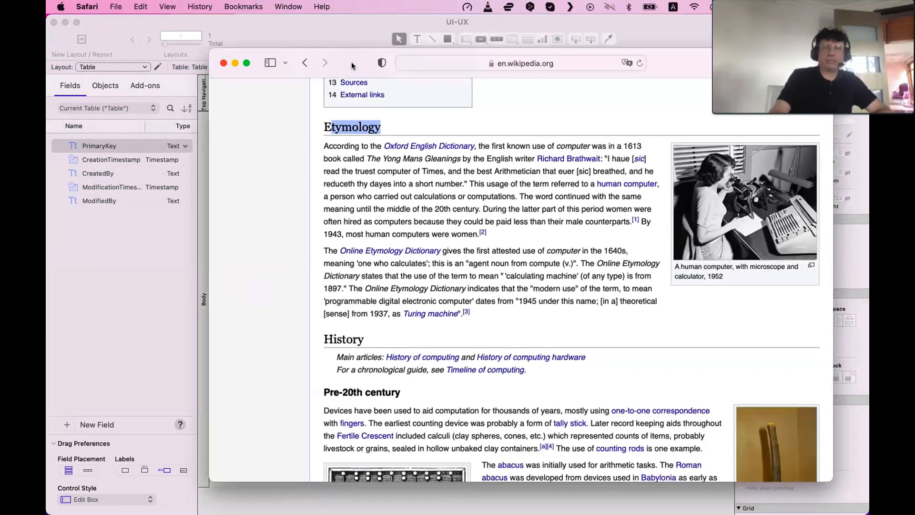
drag(396, 125, 314, 124)
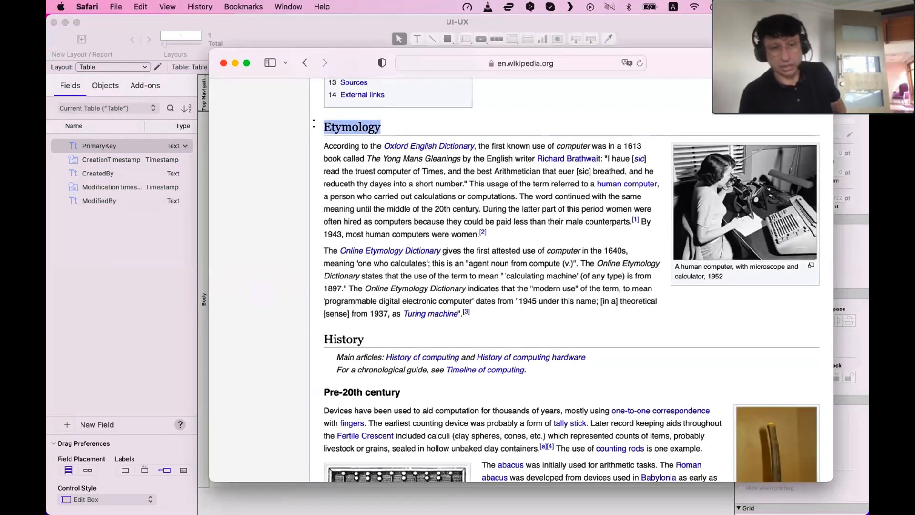
drag(351, 62, 410, 514)
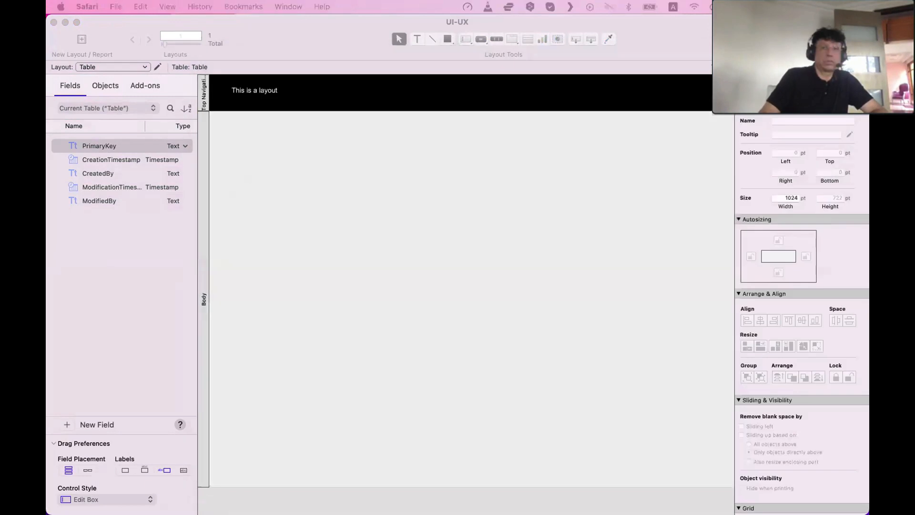
Set the font size of the "This is a layout" text object to 22 pt
click(261, 90)
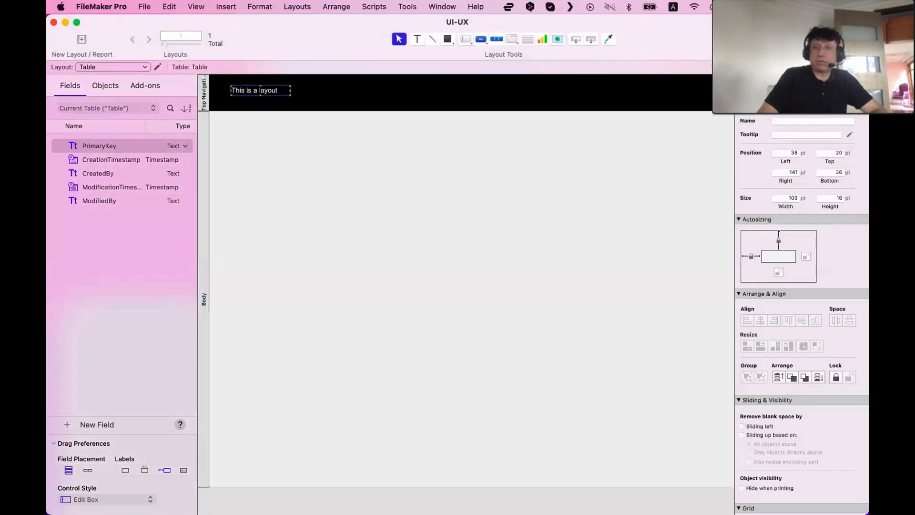
click(811, 85)
scroll(776, 349, down, 2)
double_click(816, 375)
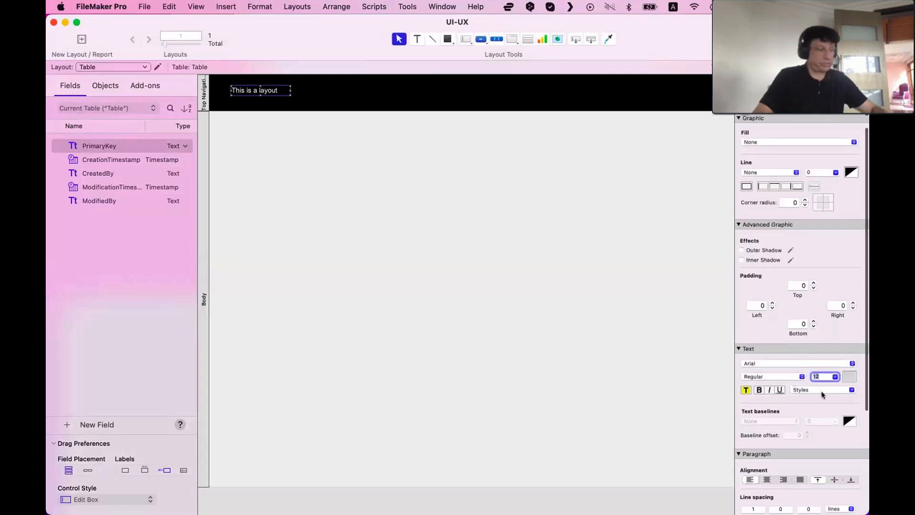
text(24)
key(Return)
click(279, 271)
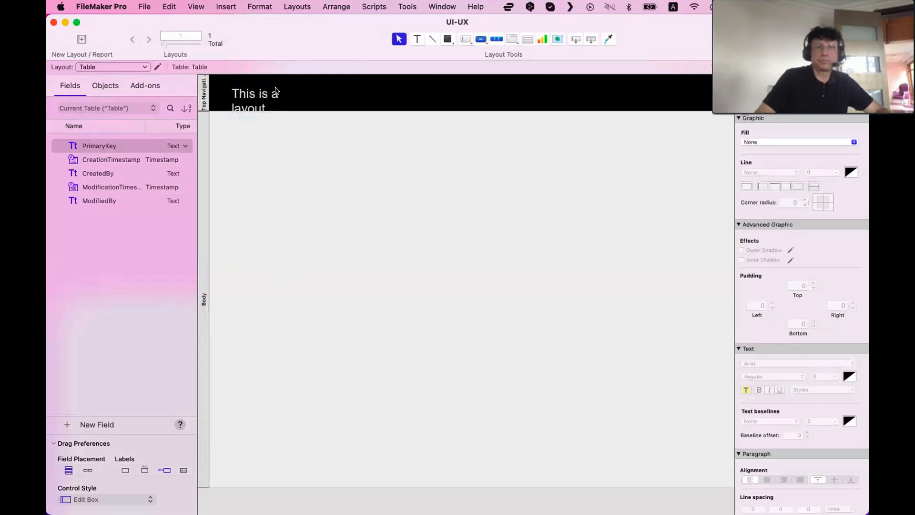
Widen the header text object so its text fits on one line
click(276, 90)
drag(290, 116, 346, 98)
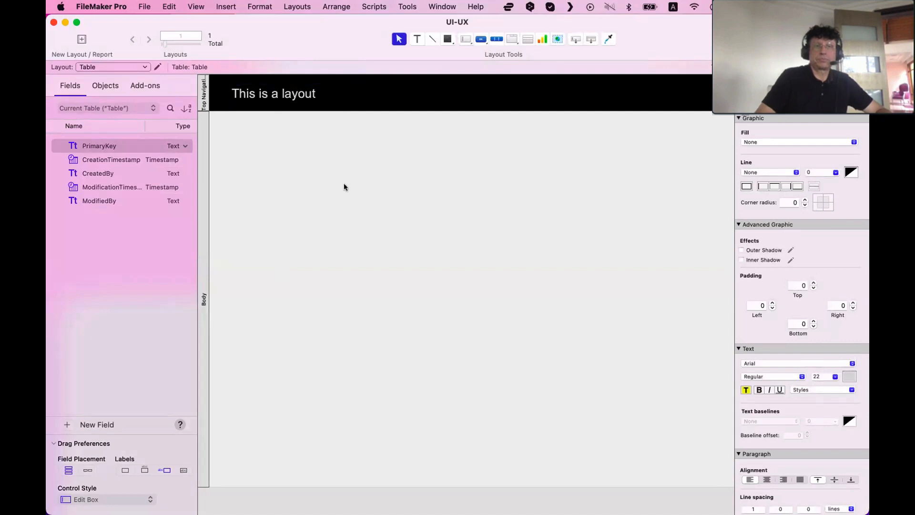
click(319, 222)
drag(262, 97, 260, 96)
click(294, 187)
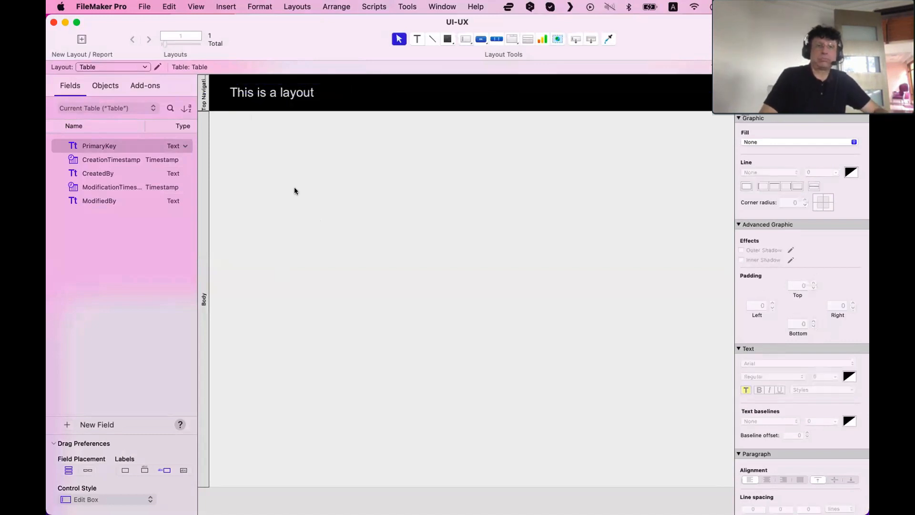
Duplicate the header text to the Body's lower right corner and colour the copy black
drag(277, 92, 665, 445)
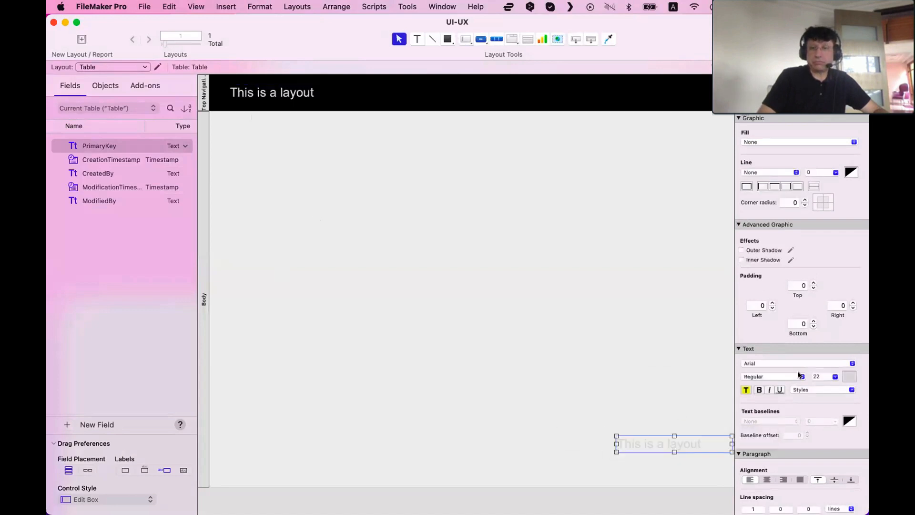
click(846, 379)
click(797, 242)
click(599, 263)
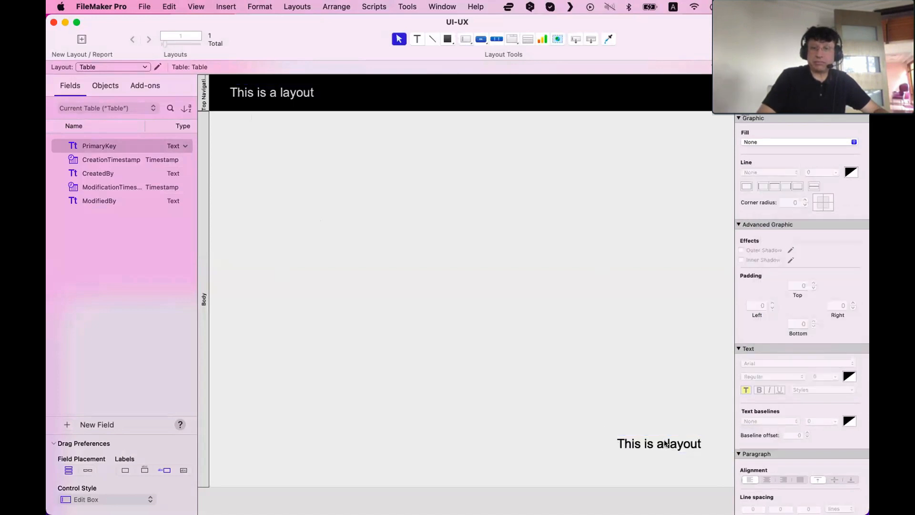
Move the copied text slightly lower and save the layout
drag(666, 443, 655, 464)
click(628, 381)
key(super+s)
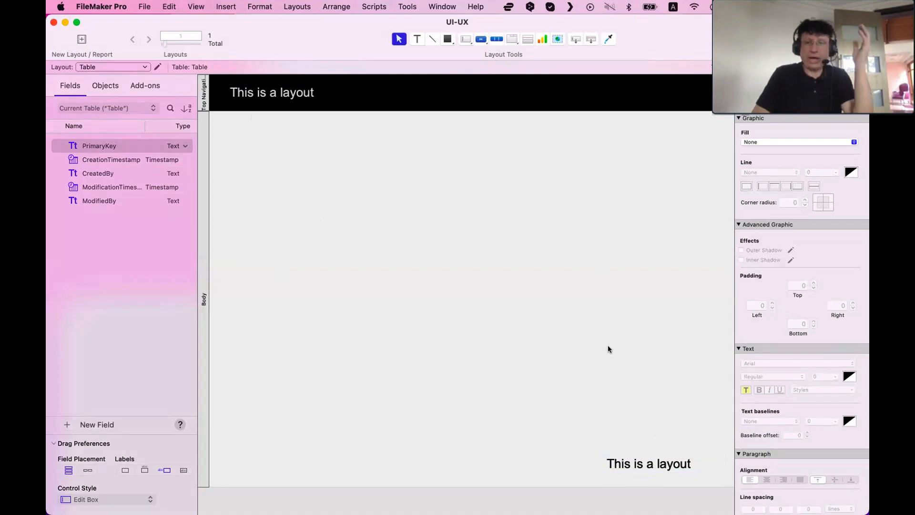
Nudge the copied text further right along the Body's lower edge
drag(660, 465, 681, 462)
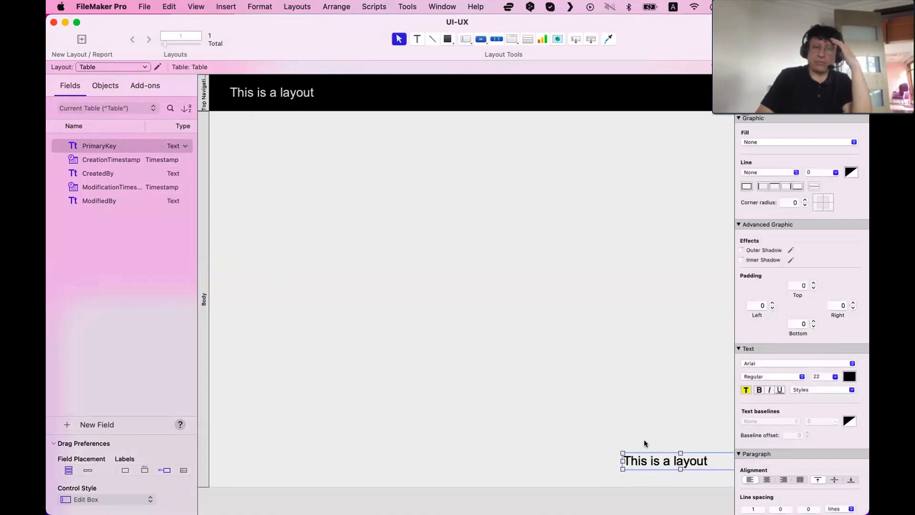
scroll(639, 432, right, 4)
drag(596, 460, 627, 462)
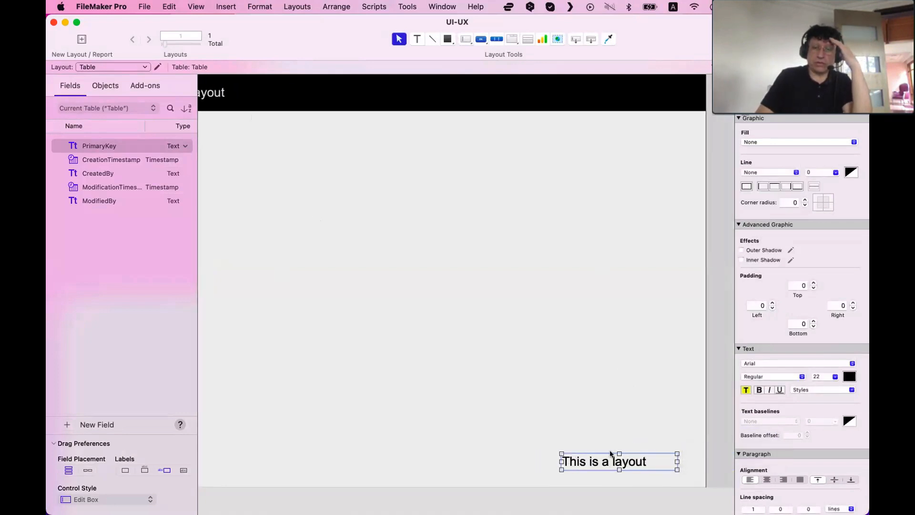
click(783, 480)
click(628, 385)
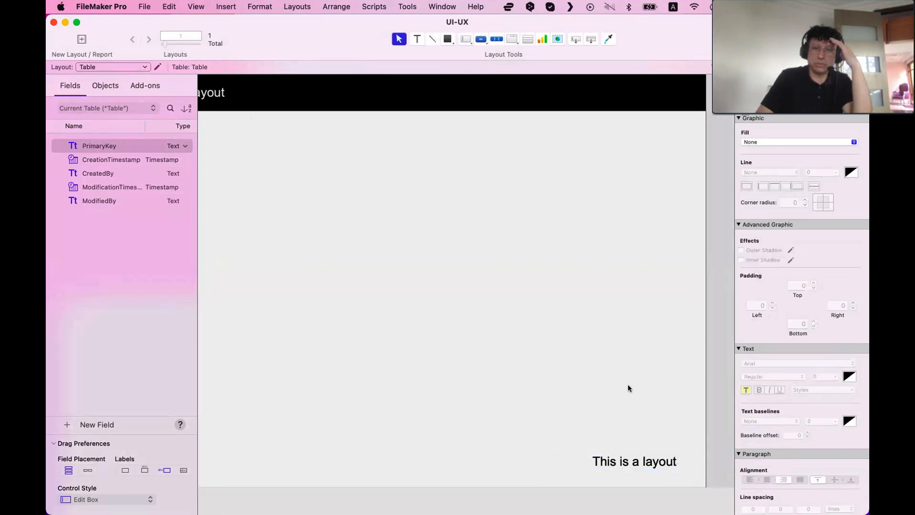
drag(643, 460, 657, 466)
click(496, 282)
scroll(496, 282, left, 4)
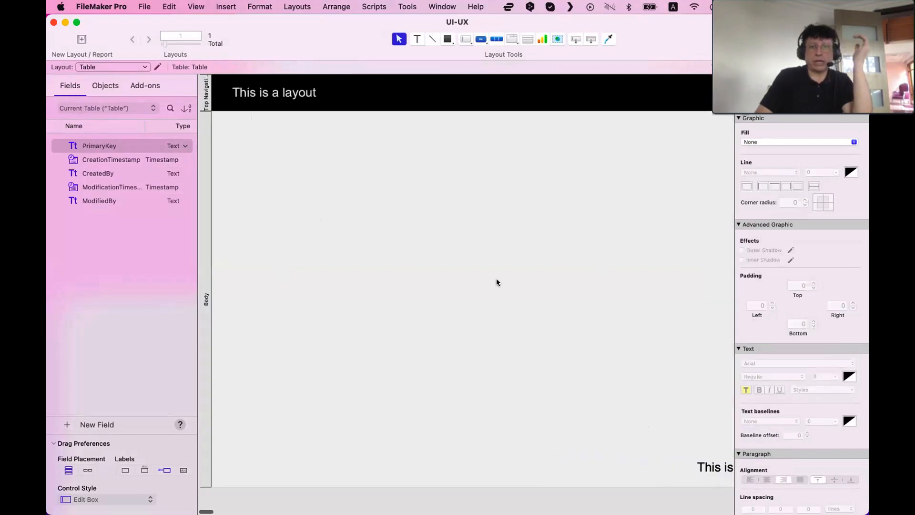
scroll(442, 196, right, 2)
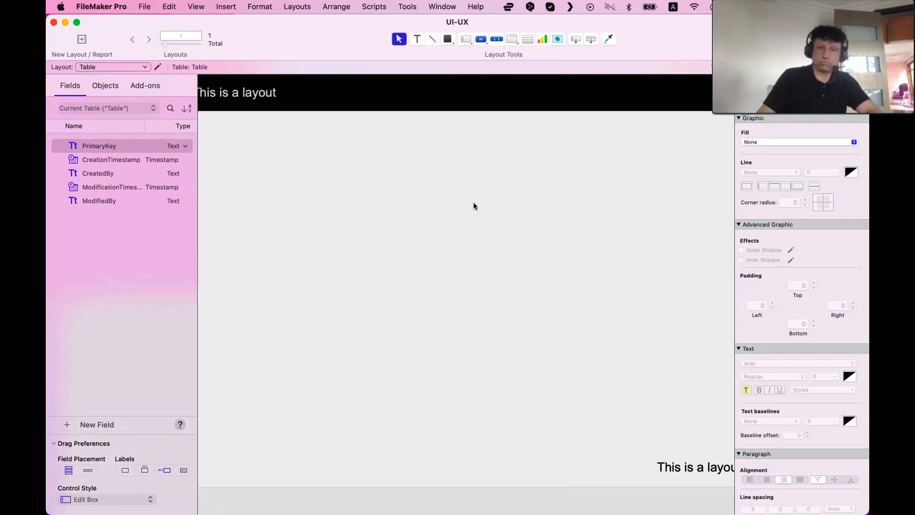
Delete the copied text object from the Body
click(679, 470)
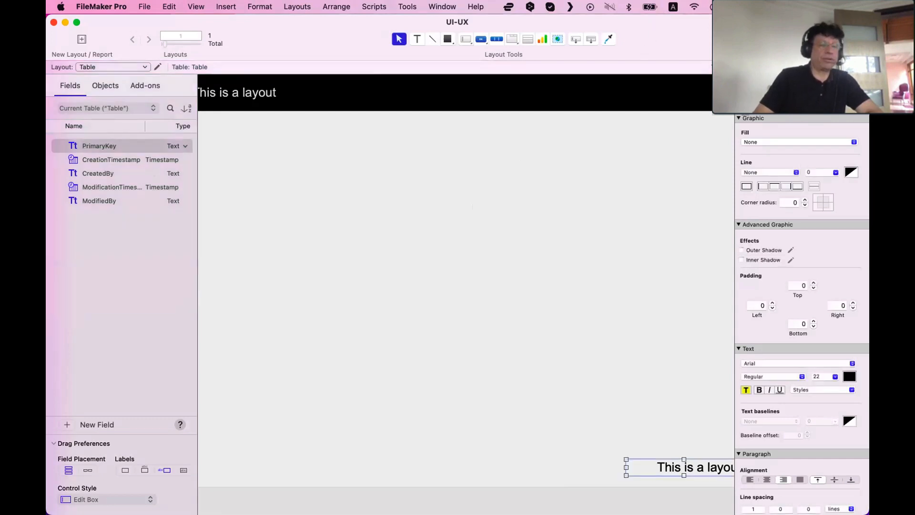
click(654, 470)
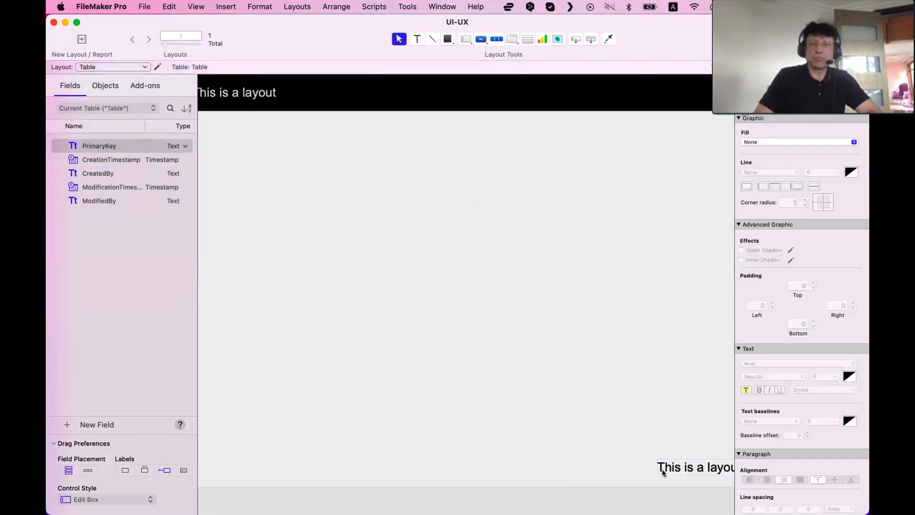
click(662, 470)
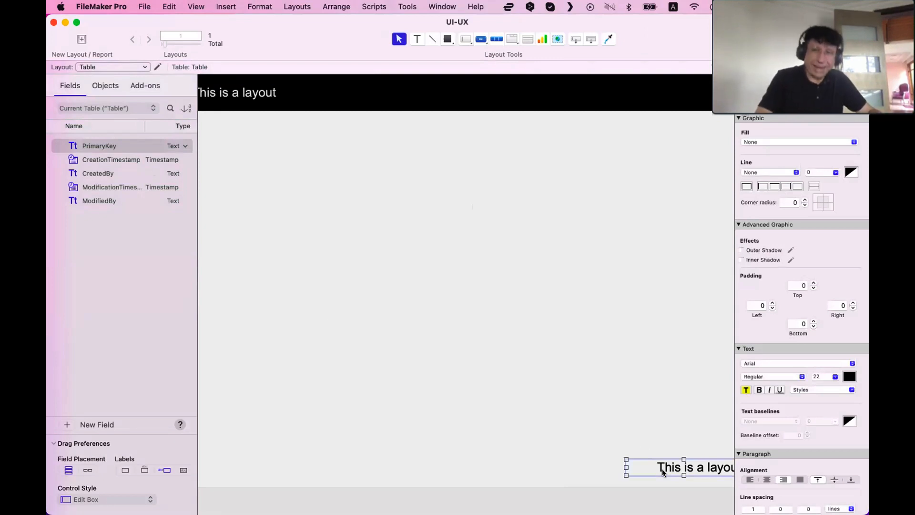
scroll(663, 472, right, 5)
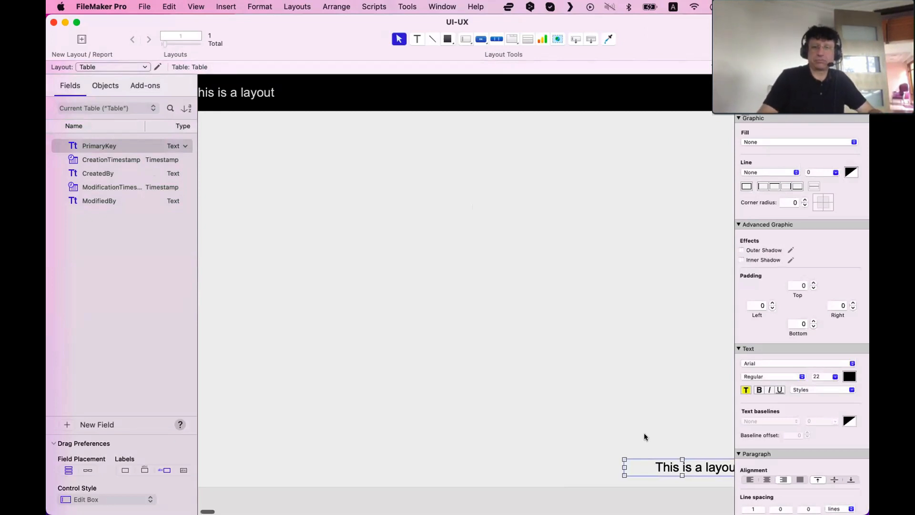
key(BackSpace)
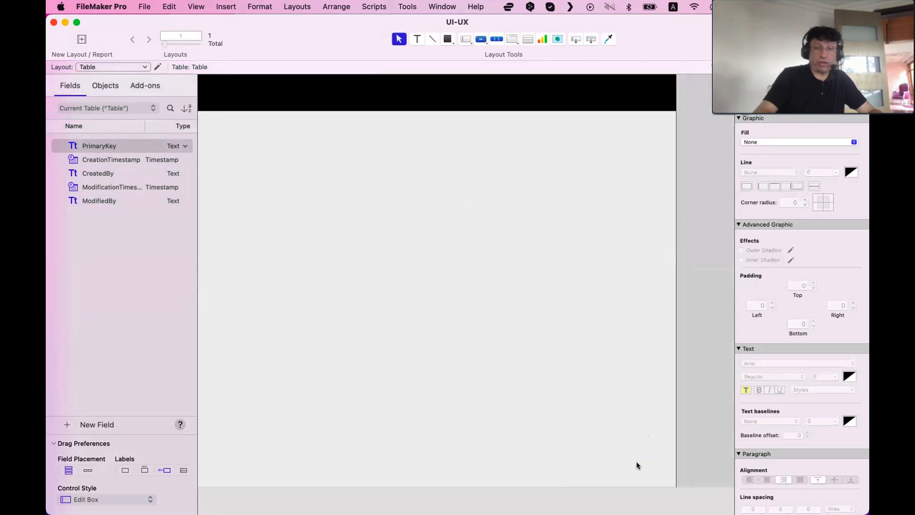
scroll(506, 335, left, 5)
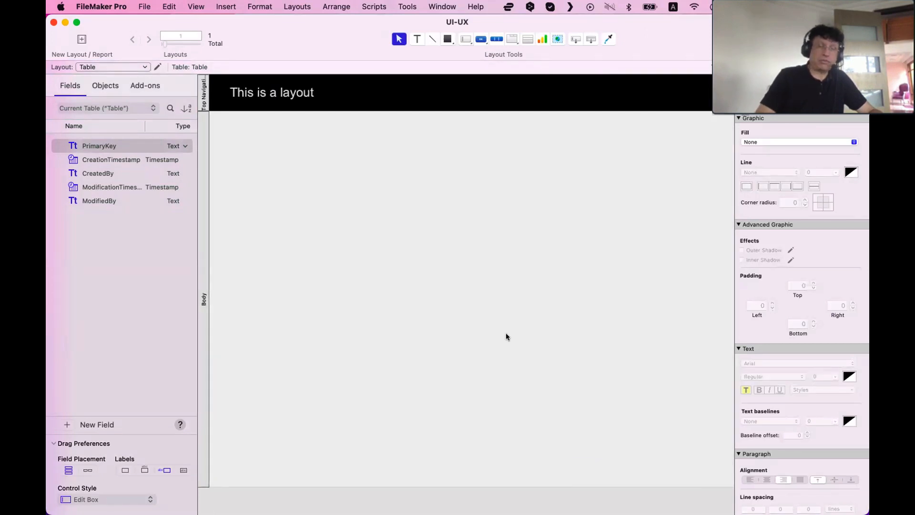
Move the header text slightly left within the Top Navigation part
drag(286, 93, 277, 98)
click(298, 180)
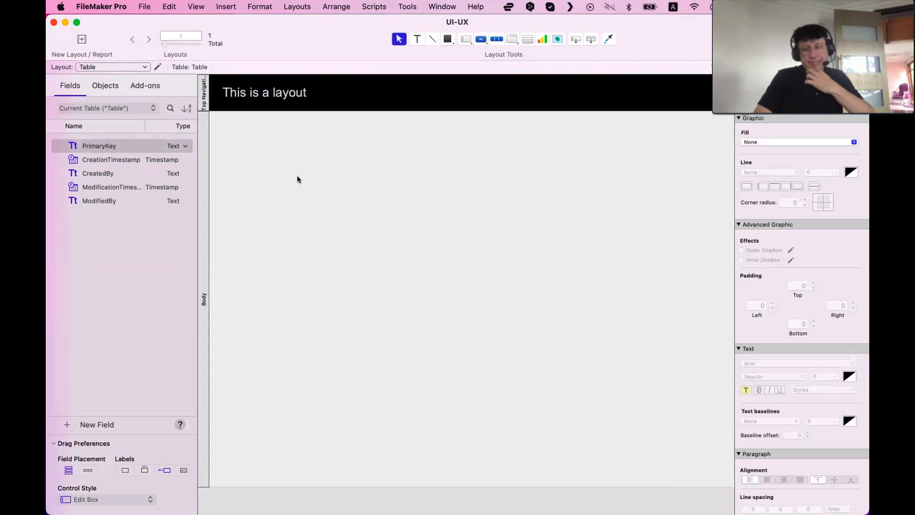
Draw a button about 184 by 39 pt at the top left of the Body
click(485, 41)
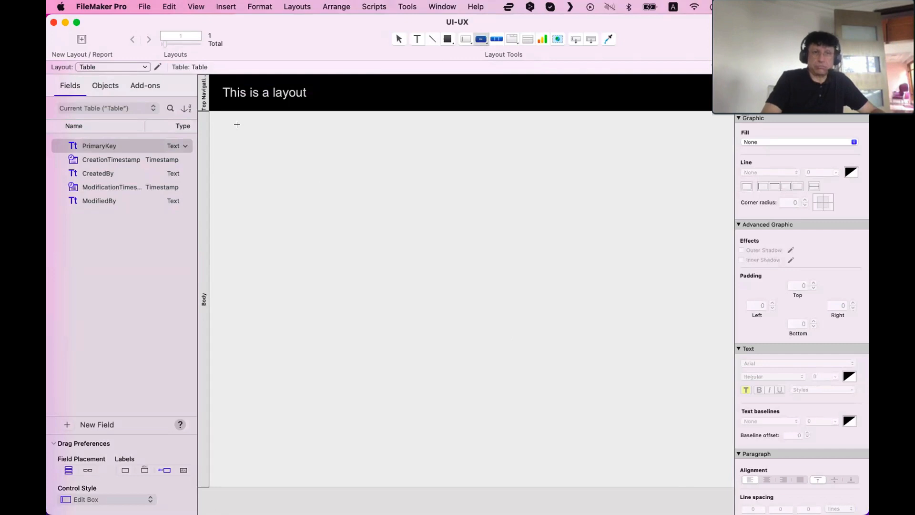
mouse_move(241, 124)
mouse_down()
mouse_move(282, 141)
mouse_move(345, 143)
mouse_up()
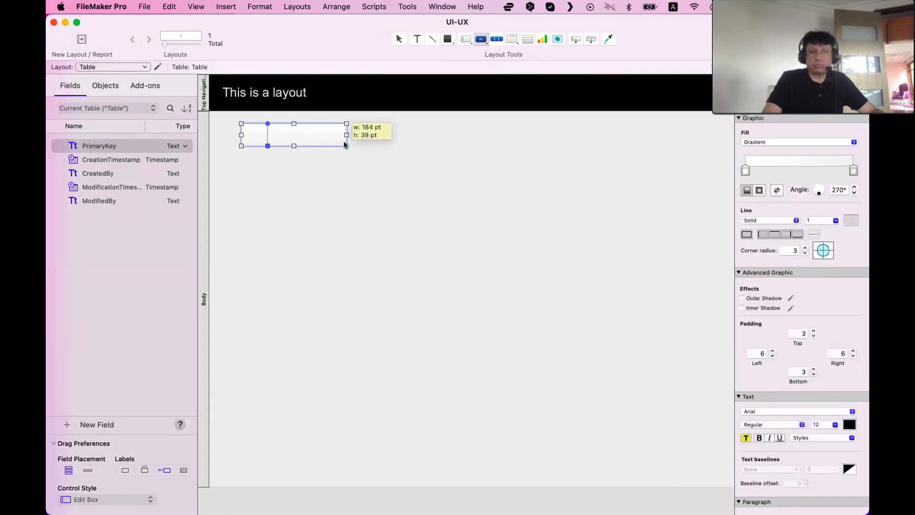
click(352, 181)
click(316, 137)
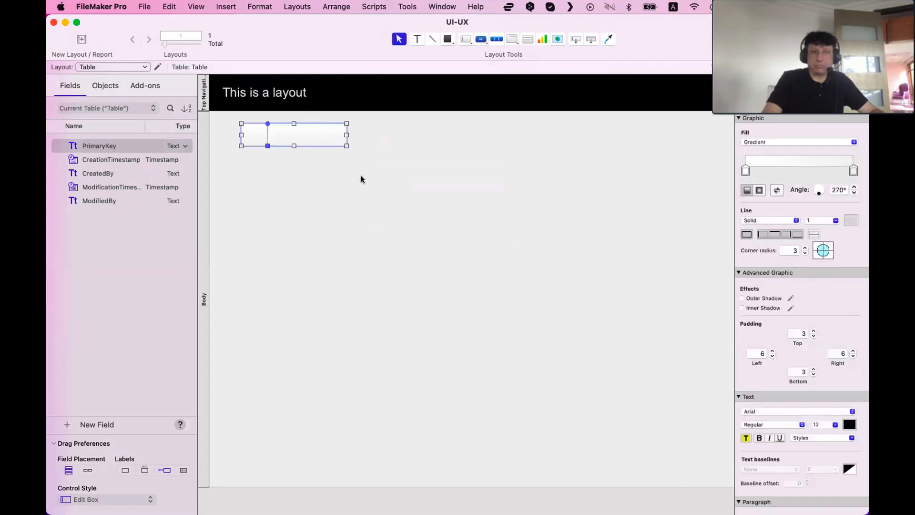
Label the button New Record
double_click(332, 138)
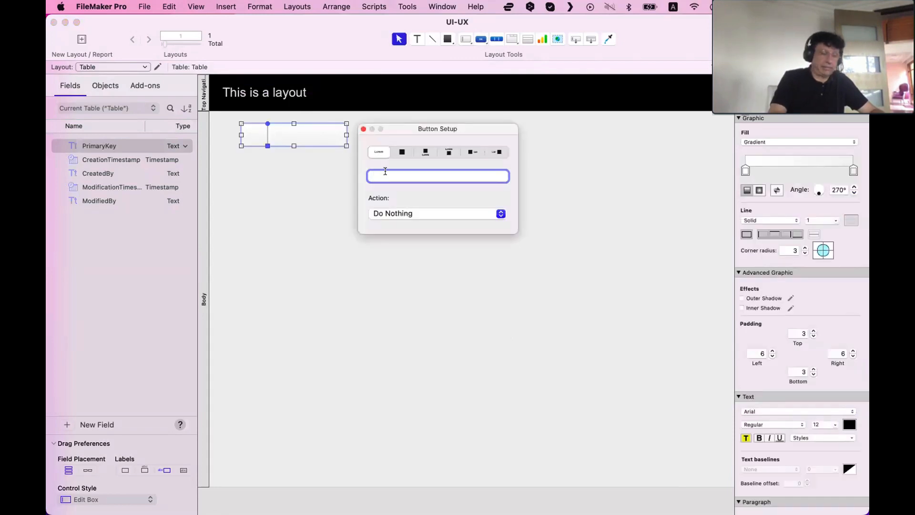
text(New record)
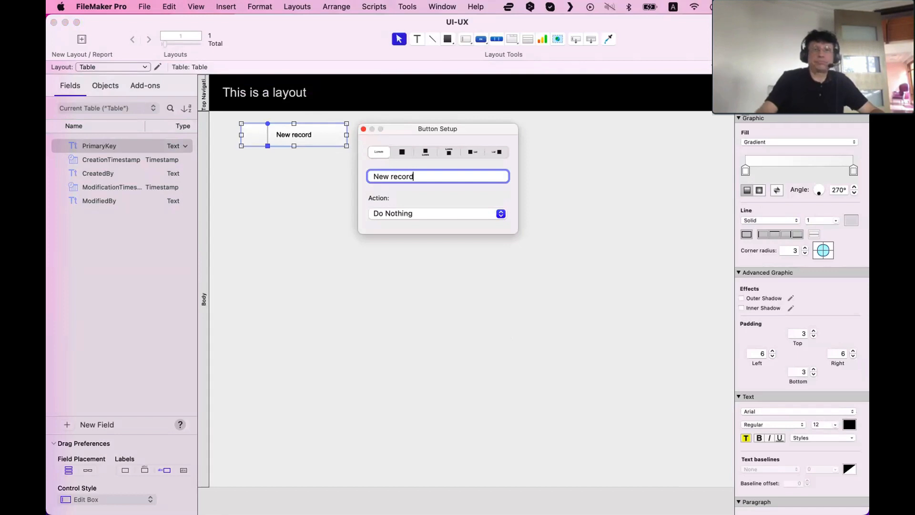
click(394, 177)
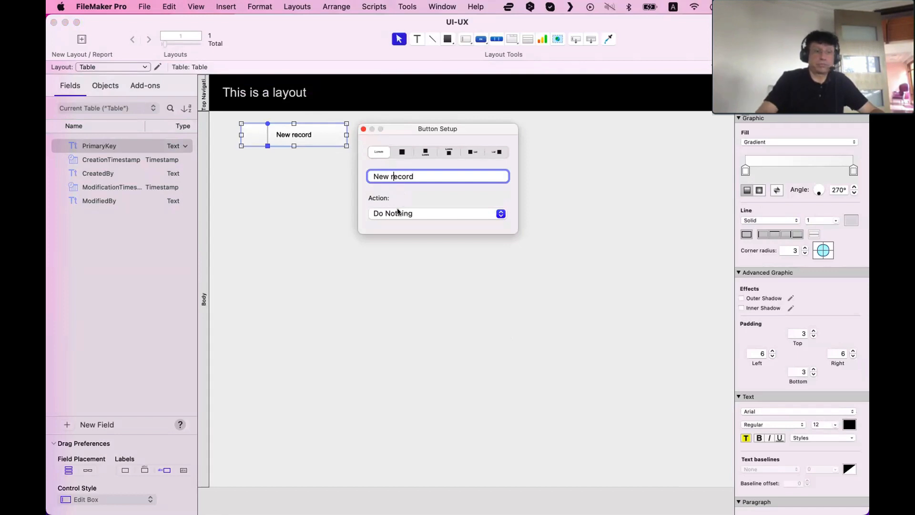
key(BackSpace)
text(R)
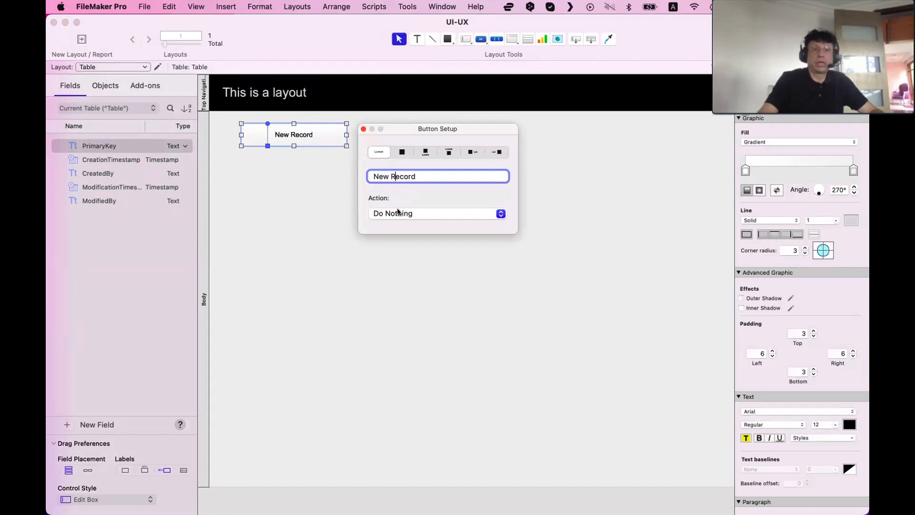
click(425, 268)
Narrow the New Record button to fit its label
click(341, 135)
drag(347, 135, 303, 136)
click(316, 177)
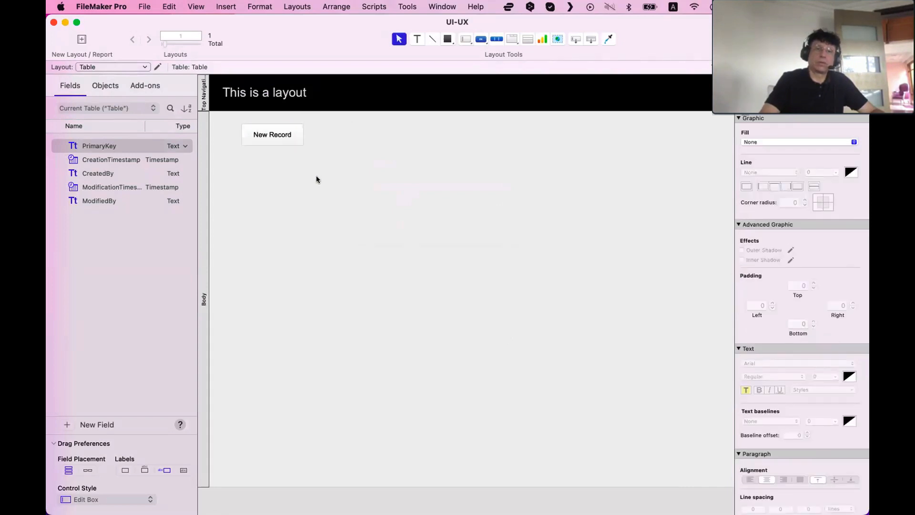
Duplicate the New Record button beside itself and relabel the copy Delete Record
drag(274, 136, 343, 136)
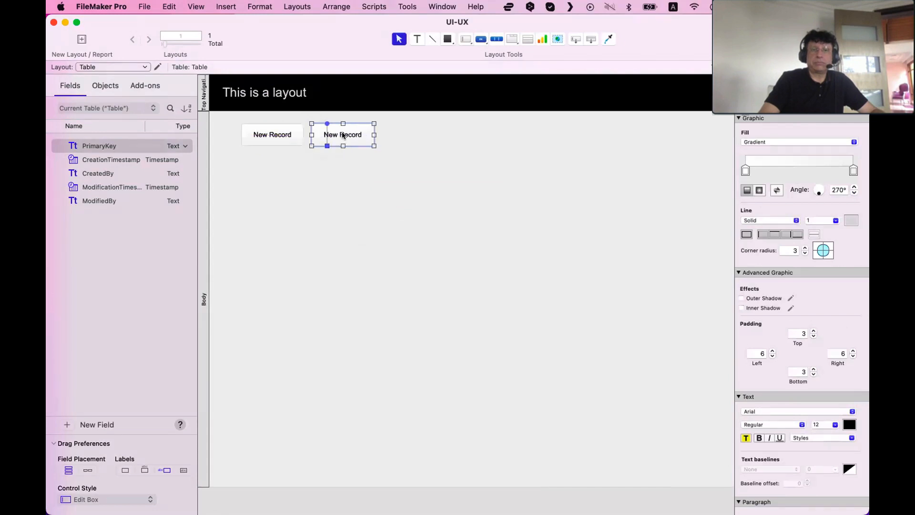
double_click(344, 136)
double_click(408, 175)
text(Delete Record)
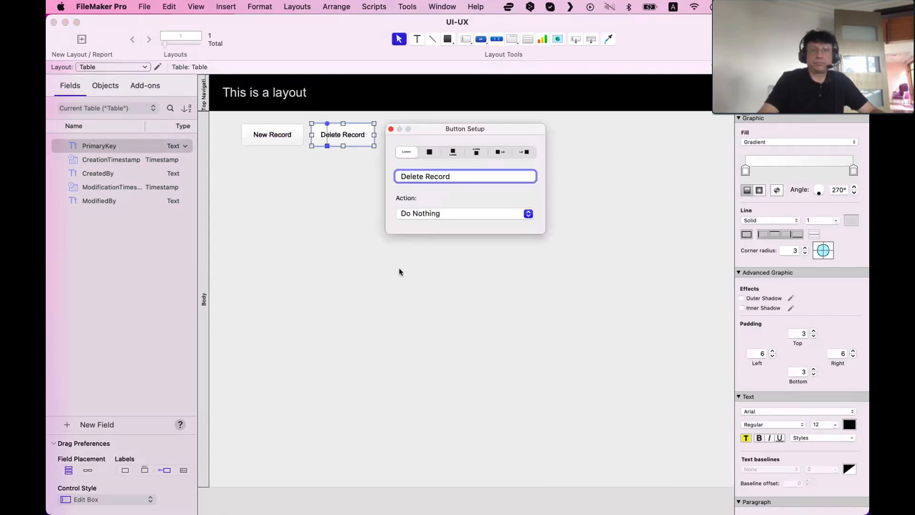
click(399, 272)
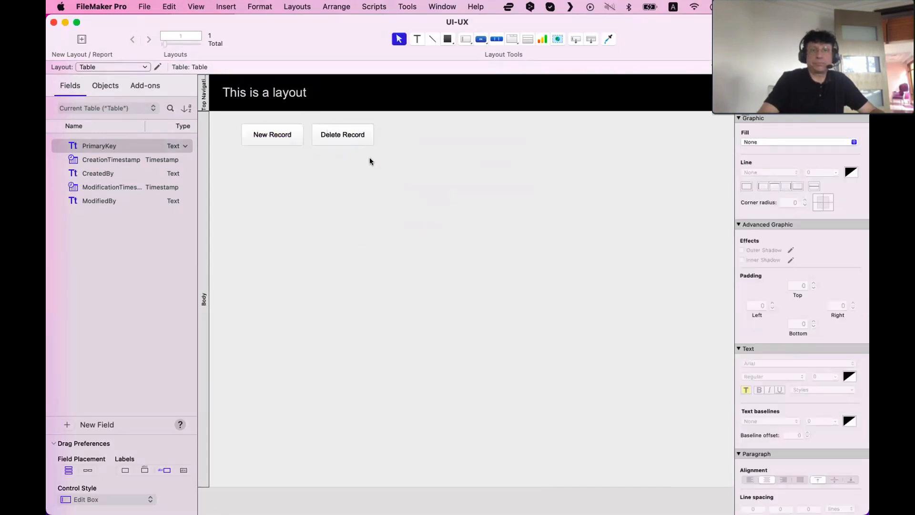
Duplicate the Delete Record button to its right and relabel the copy Find Record
drag(352, 136, 423, 135)
double_click(429, 141)
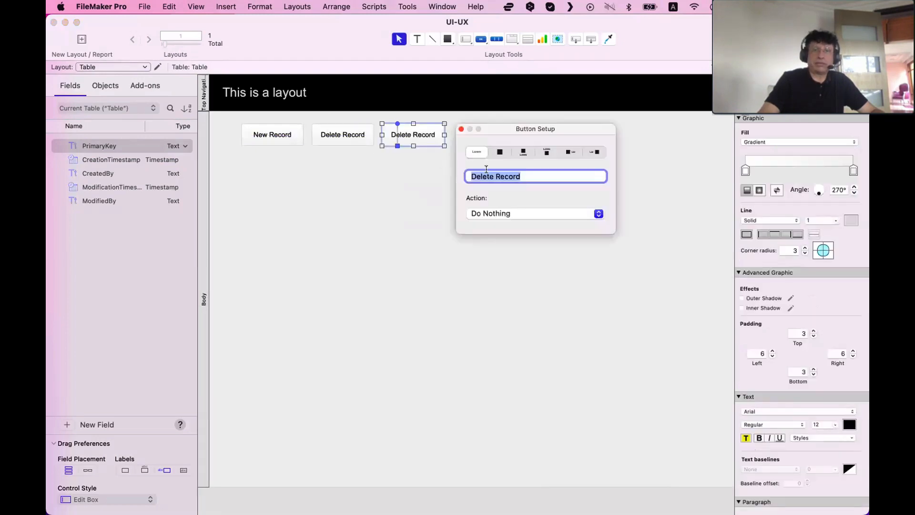
double_click(486, 172)
text(Fin)
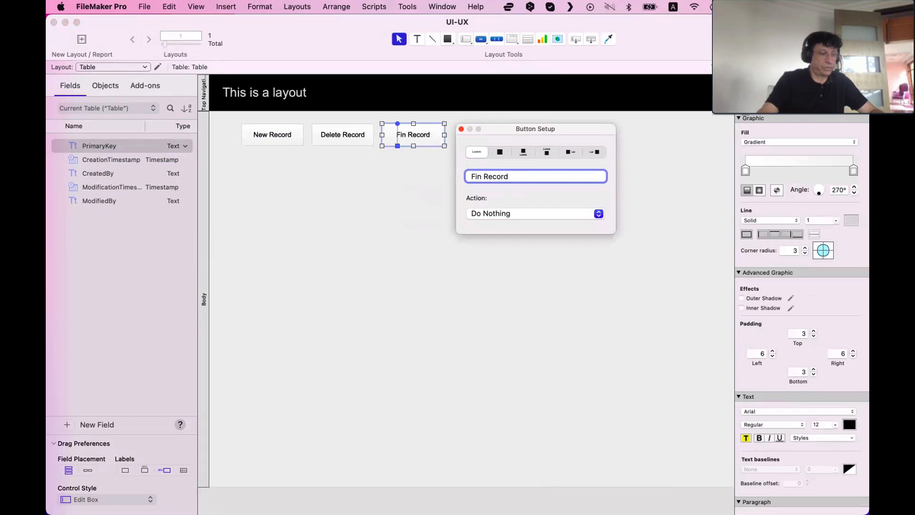
text(d)
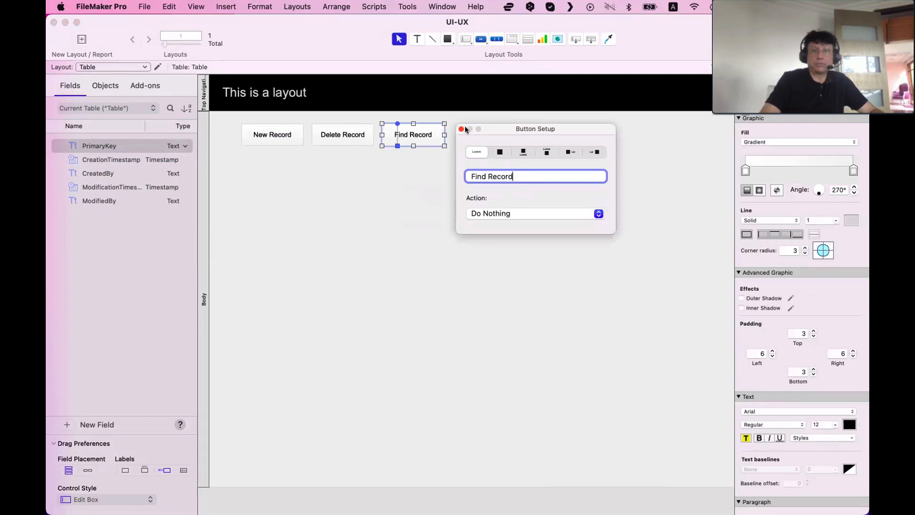
Duplicate the Find Record button to its right and relabel the copy Sort Record
drag(435, 136, 490, 137)
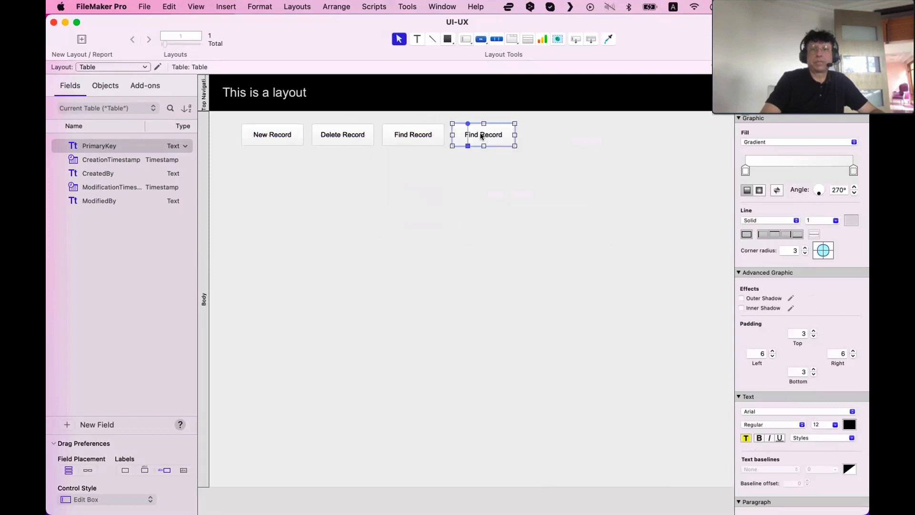
double_click(481, 136)
double_click(546, 177)
text(So)
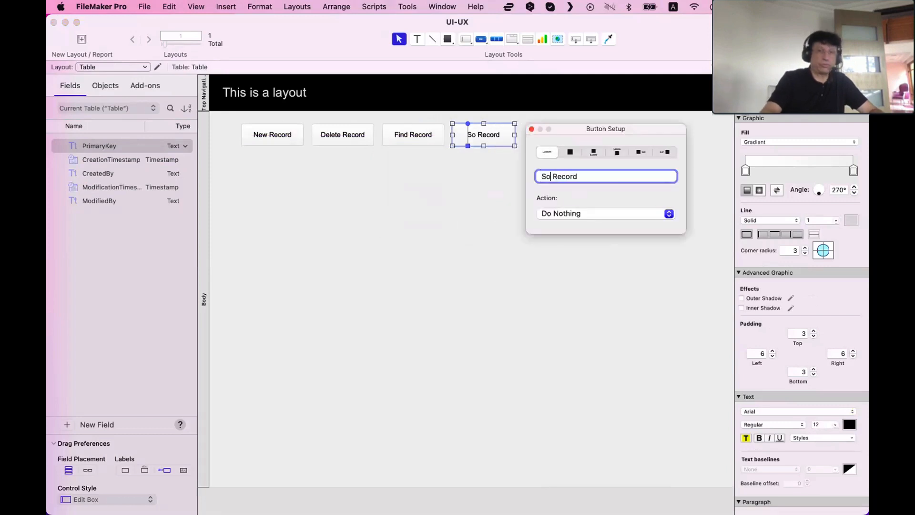
text(rt)
click(410, 259)
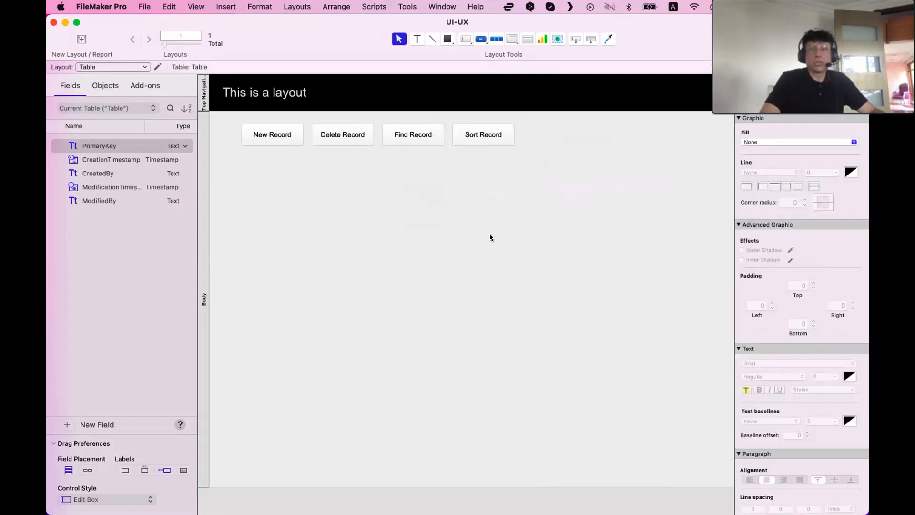
Preview the layout's buttons in Browse mode as a form, then return to Layout mode
drag(539, 166, 250, 135)
key(super+b)
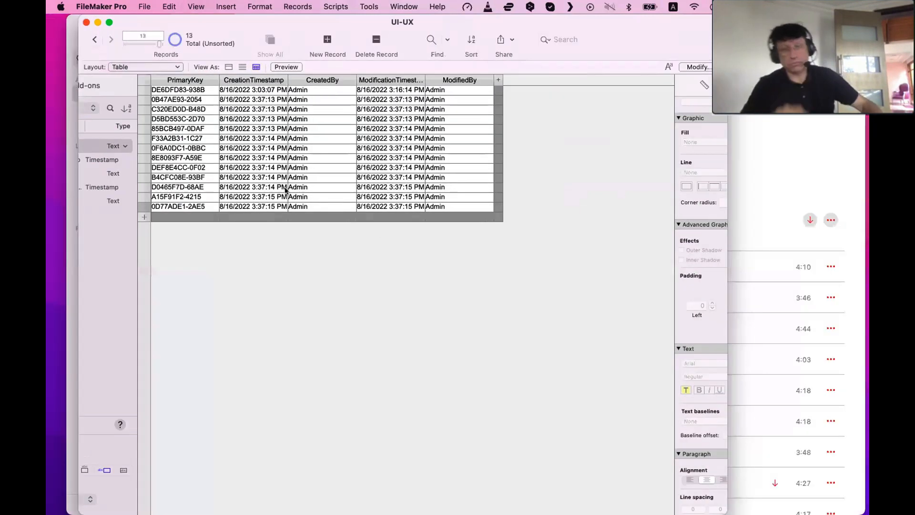
click(250, 67)
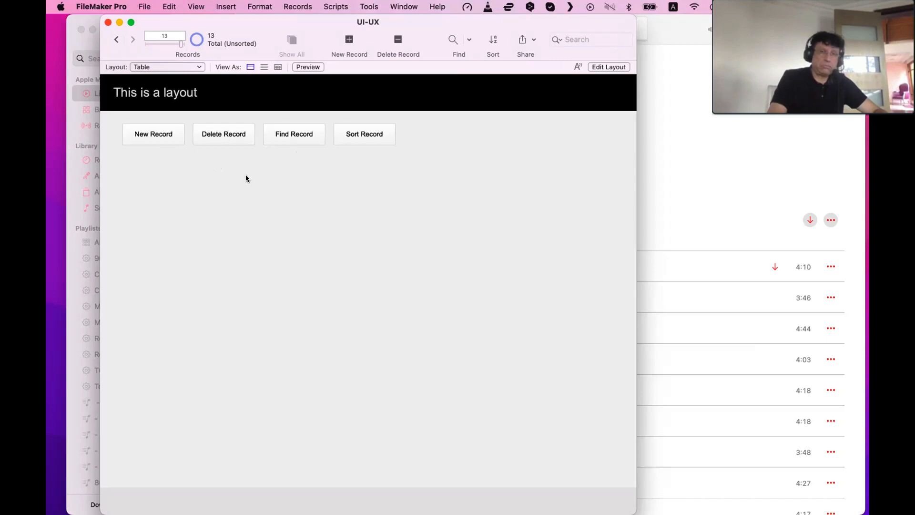
key(super+l)
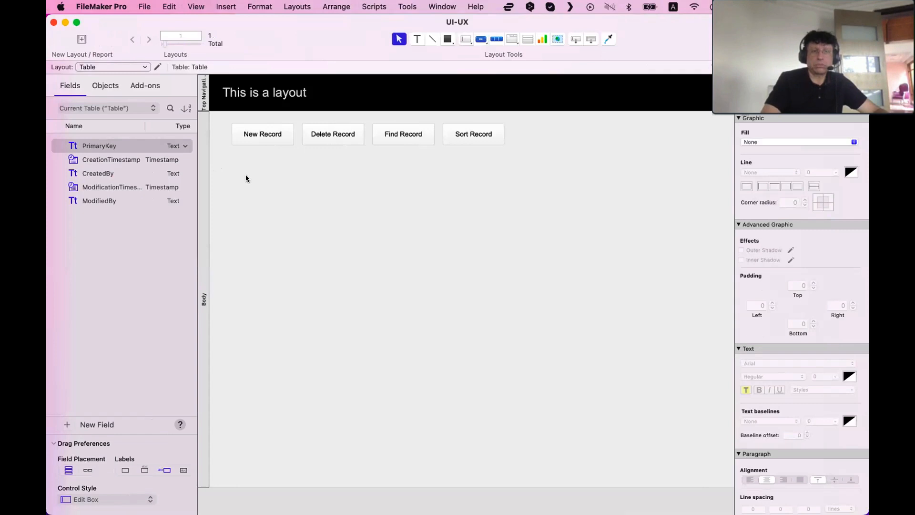
Replace the New Record button's label with a plus icon and narrow the button to a small square
double_click(256, 136)
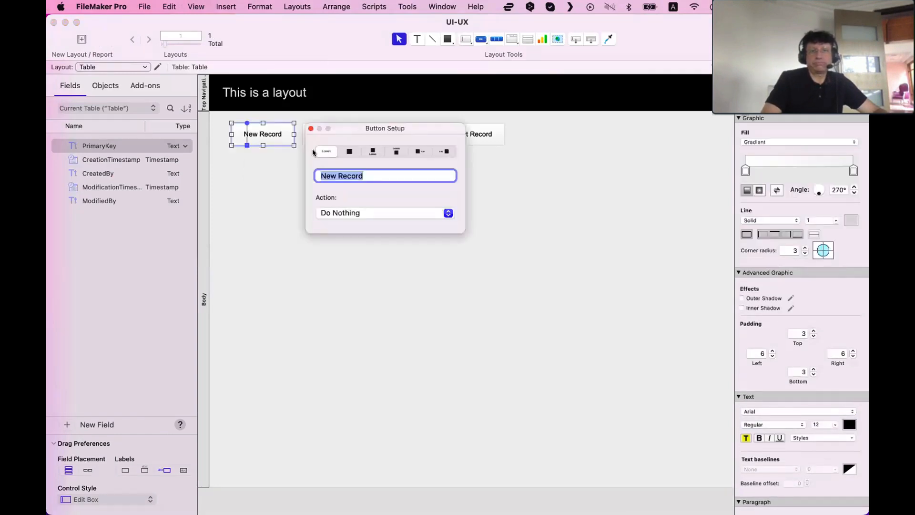
key(BackSpace)
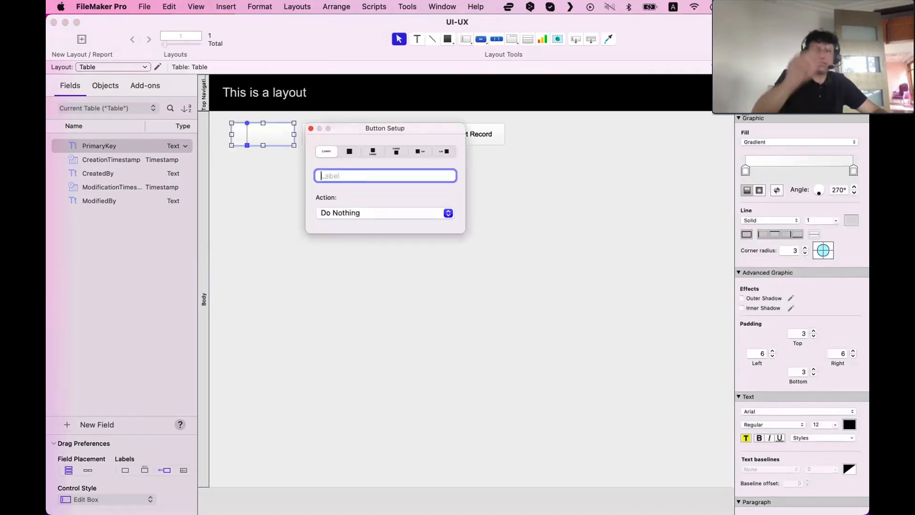
click(352, 151)
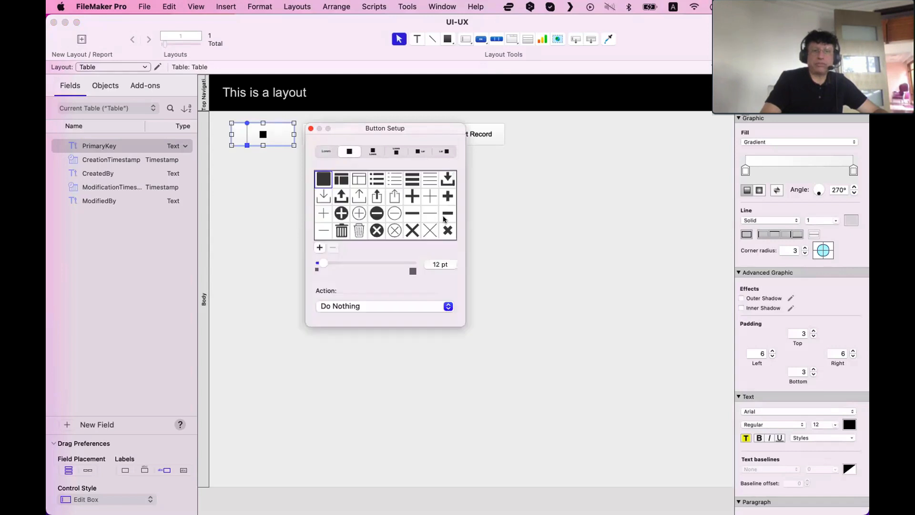
scroll(431, 215, up, 2)
click(412, 196)
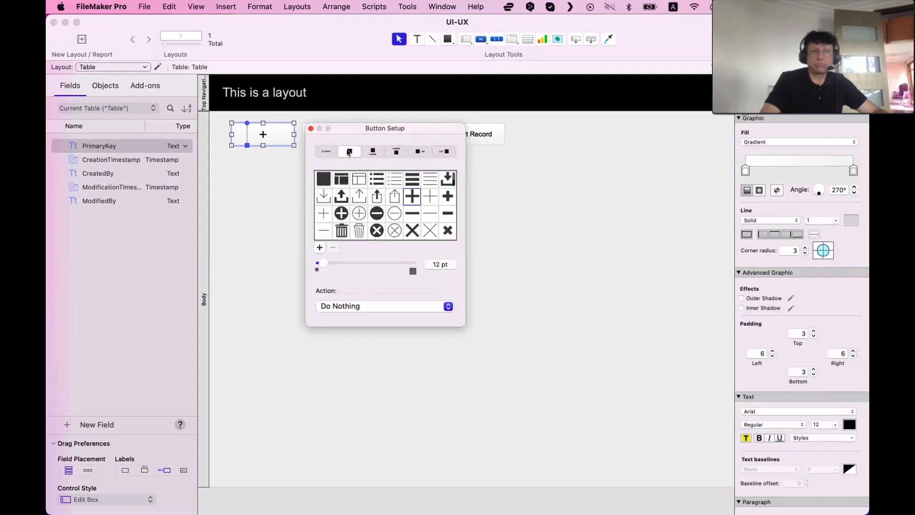
click(308, 128)
drag(294, 134, 247, 134)
click(266, 170)
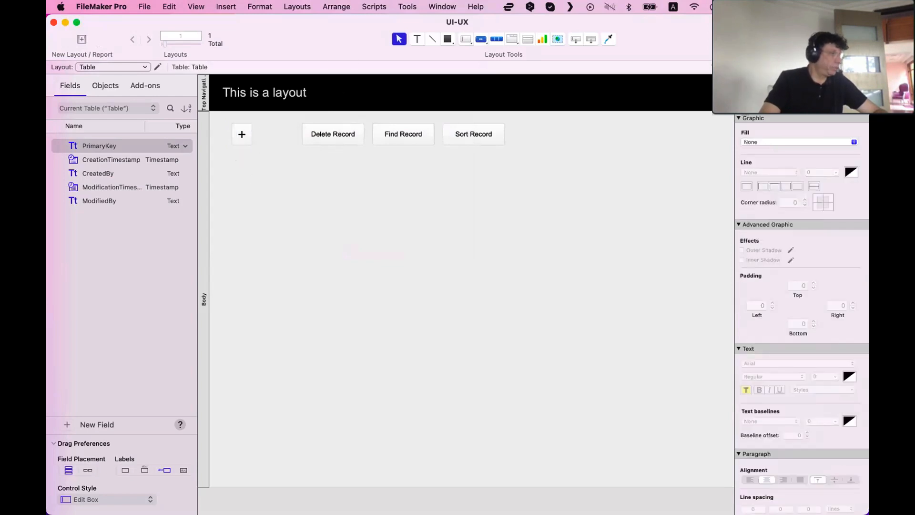
Switch to Music, select a track in the Greatest album, and open the artist DJ Cover This
key(super+Tab)
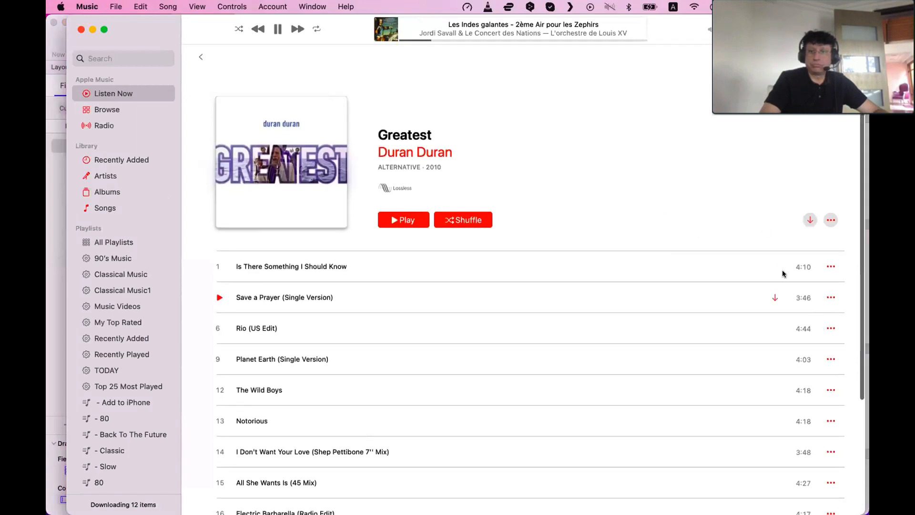
click(533, 297)
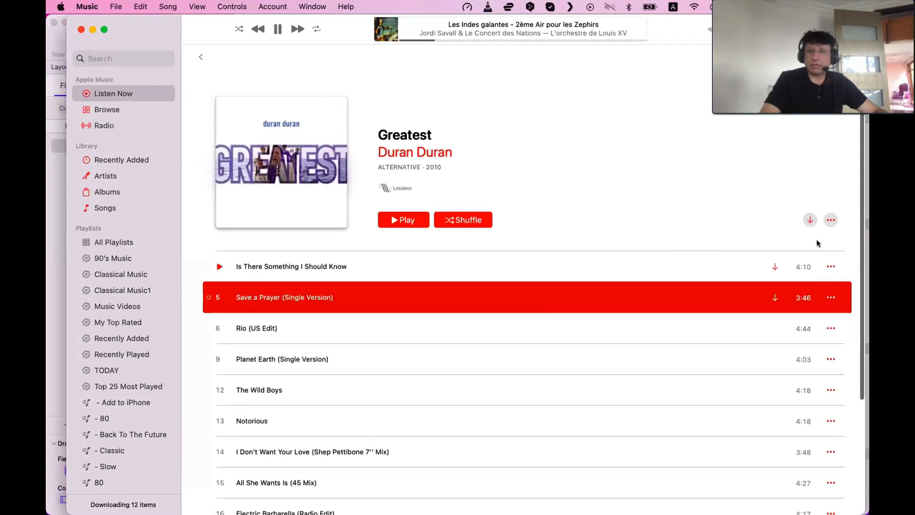
drag(351, 36, 363, 88)
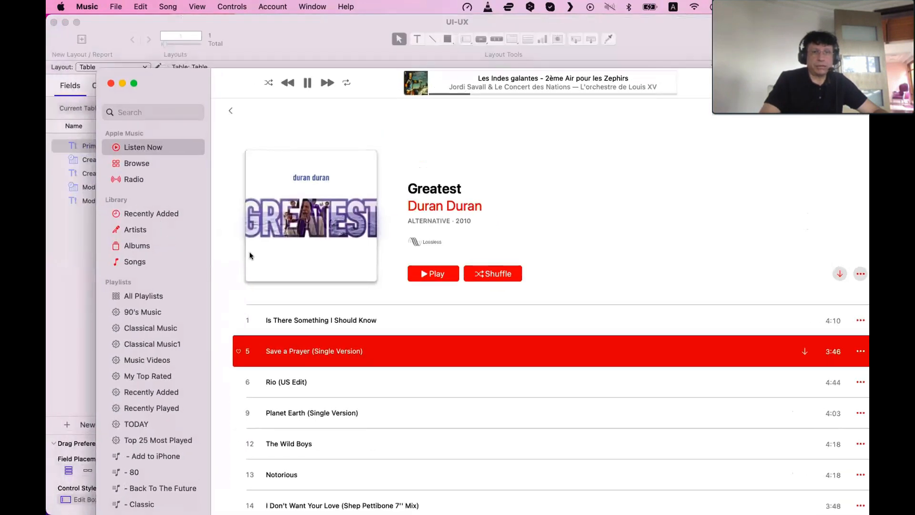
click(143, 230)
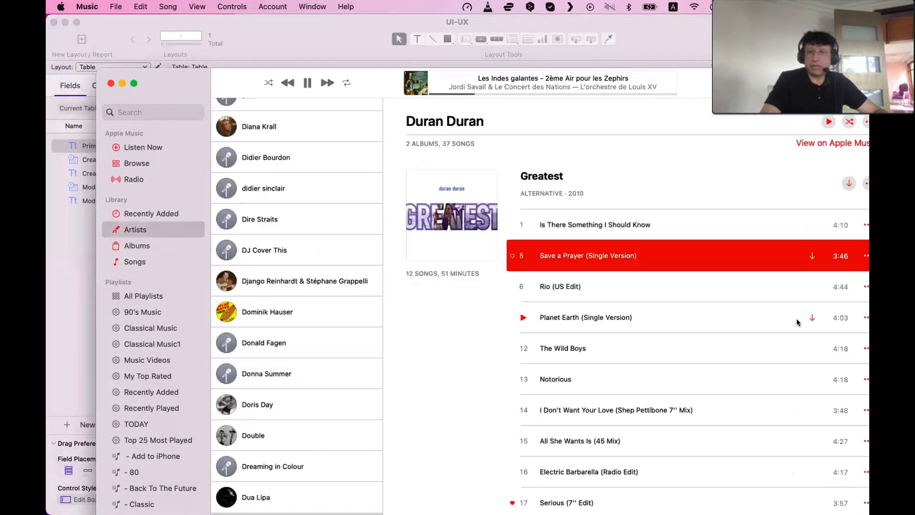
click(354, 251)
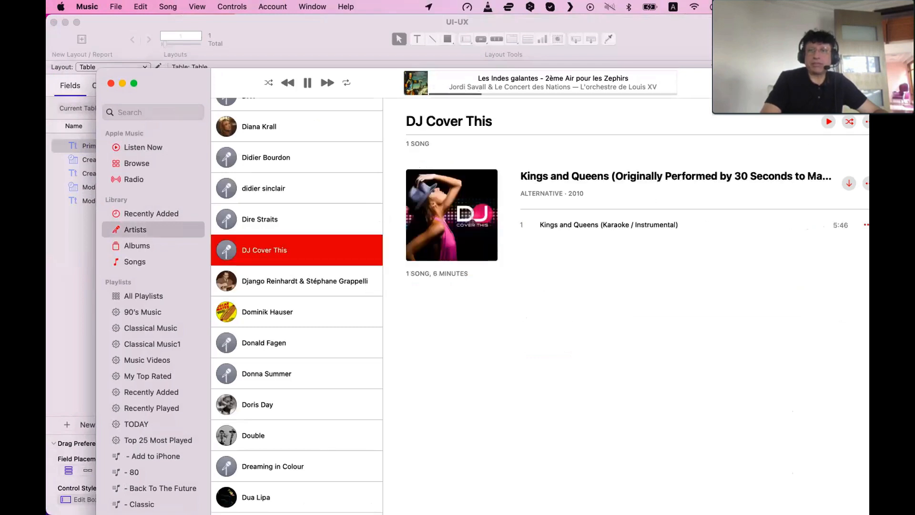
Rearrange the FileMaker and Music windows, bringing the Music window to the front and moving it left
drag(702, 44, 642, 44)
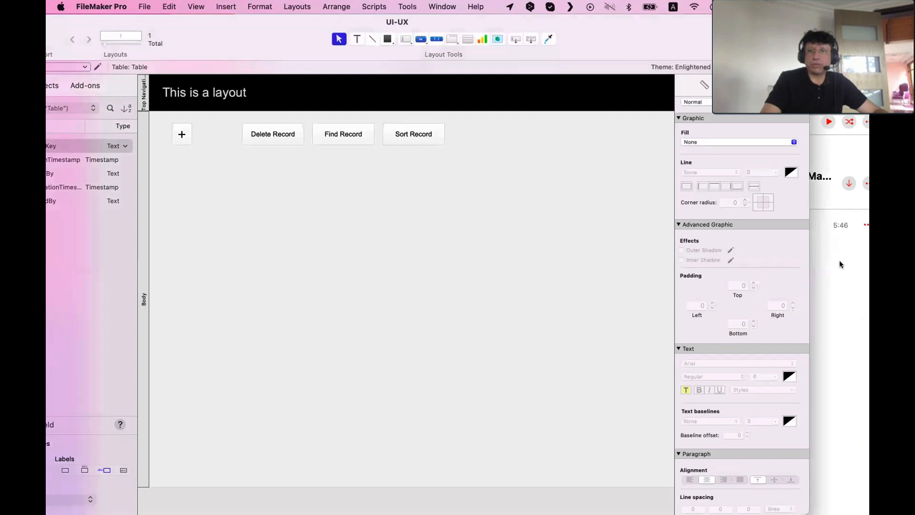
click(841, 264)
drag(811, 83, 734, 114)
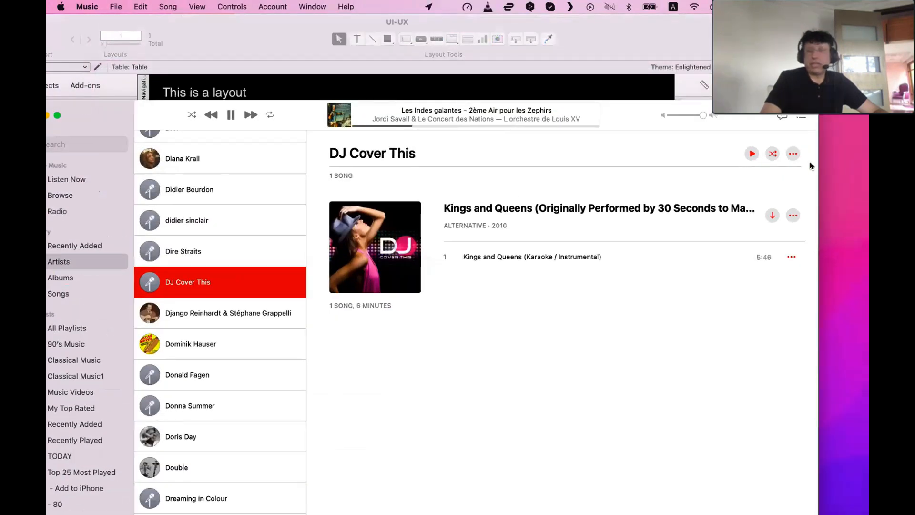
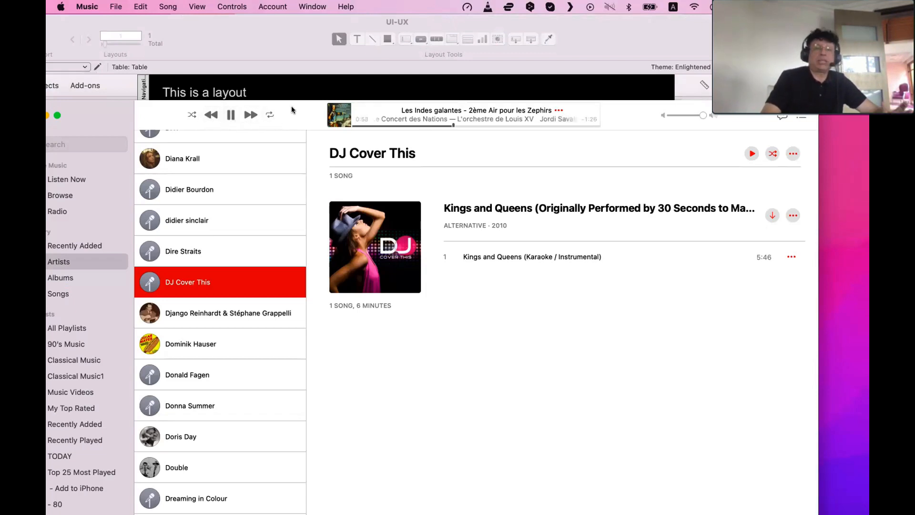
Move the Music window down out of the way and bring the FileMaker layout back to the front
drag(291, 108, 295, 325)
click(319, 228)
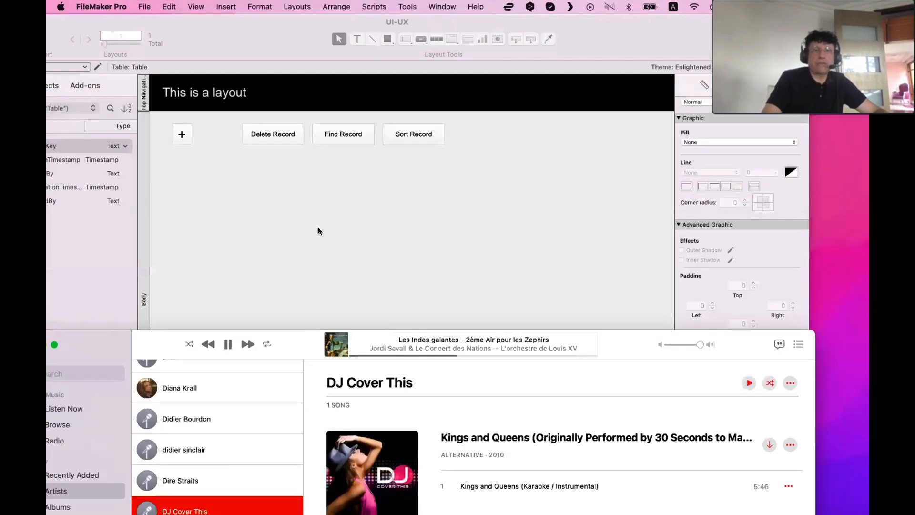
Try giving the Delete Record button a trash icon and narrowing it, then undo those changes
double_click(271, 135)
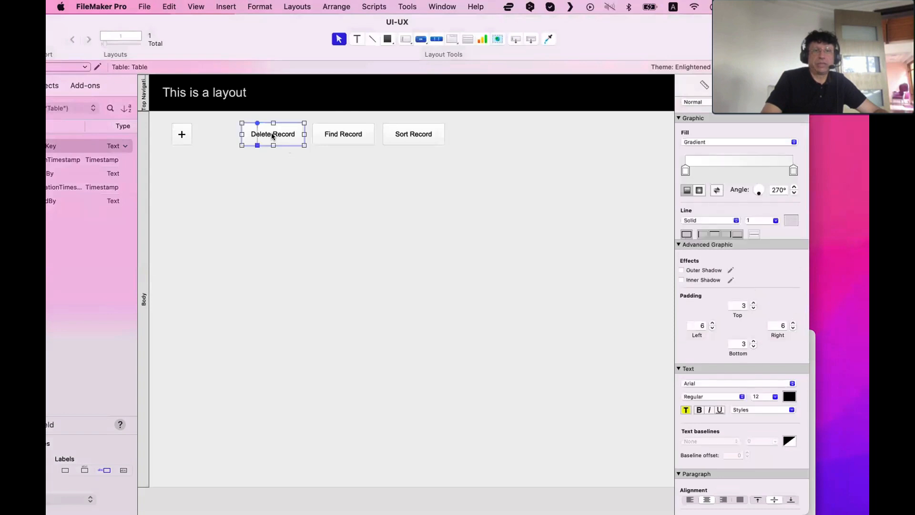
click(360, 154)
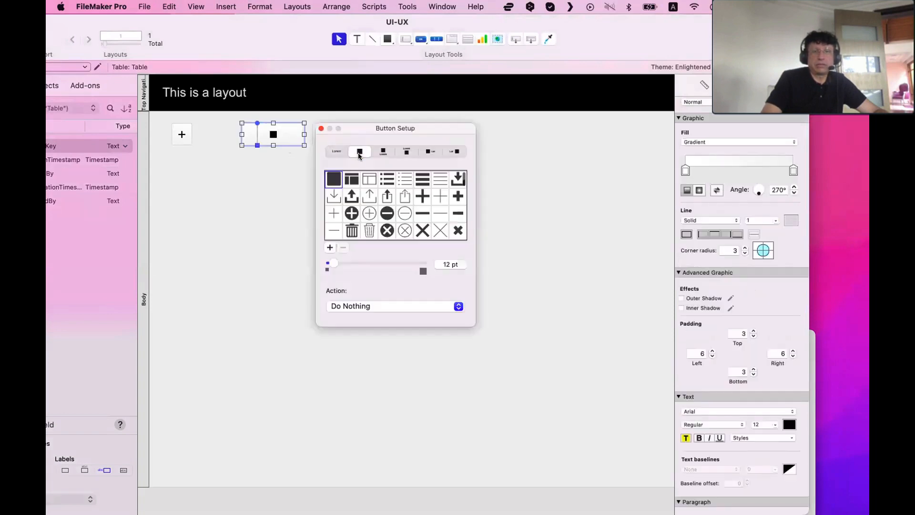
click(369, 230)
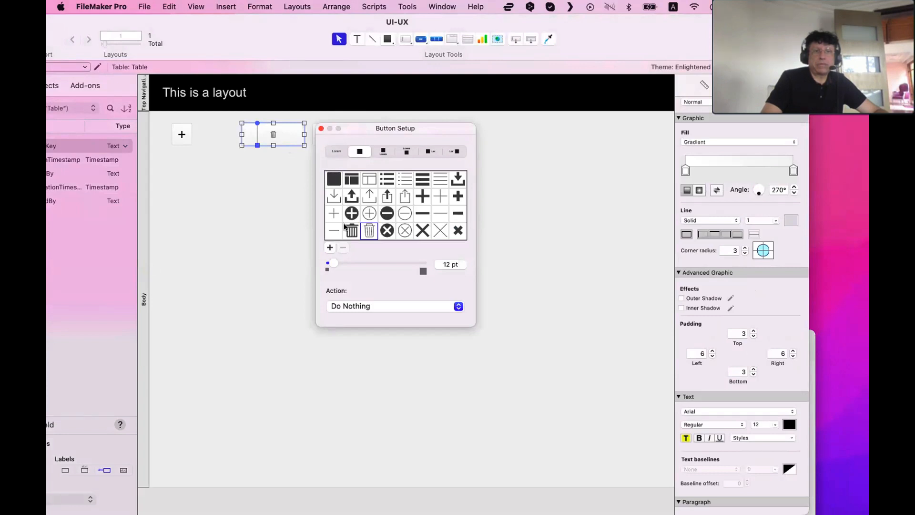
click(346, 229)
click(321, 128)
drag(304, 134, 259, 149)
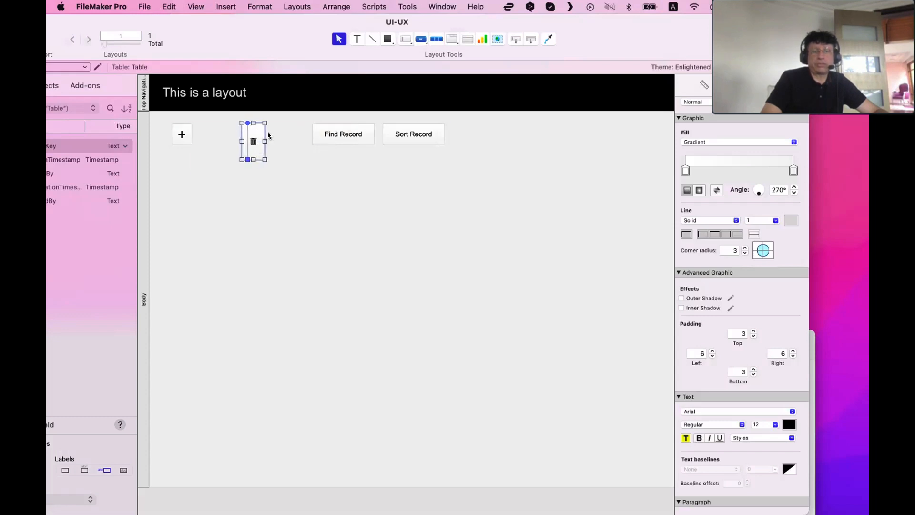
key(super+z)
key(super+z)
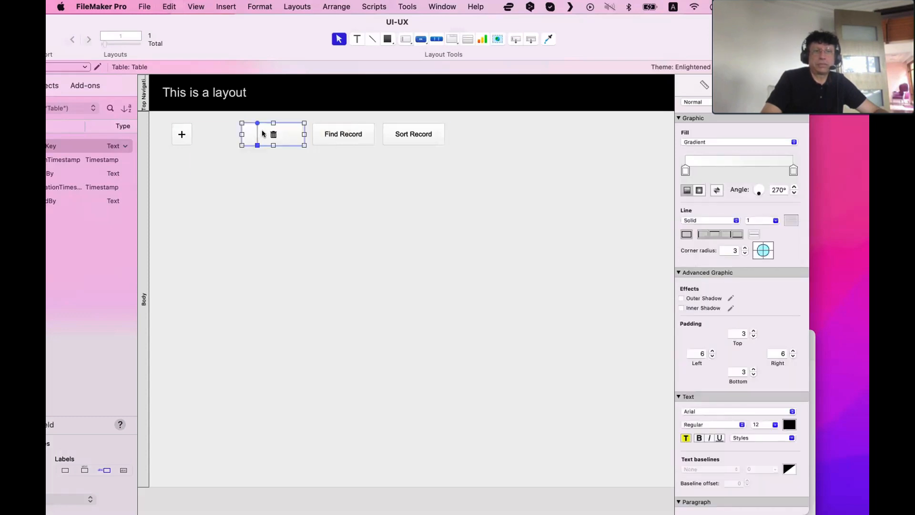
Replace the Delete Record button's label with a trash icon and narrow it to a small square beside the plus button
double_click(262, 134)
click(336, 151)
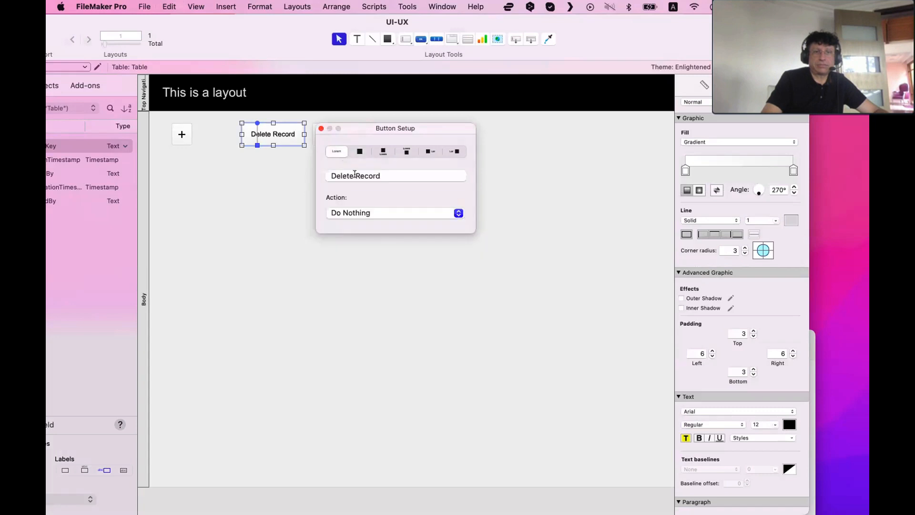
triple_click(355, 175)
key(BackSpace)
click(359, 151)
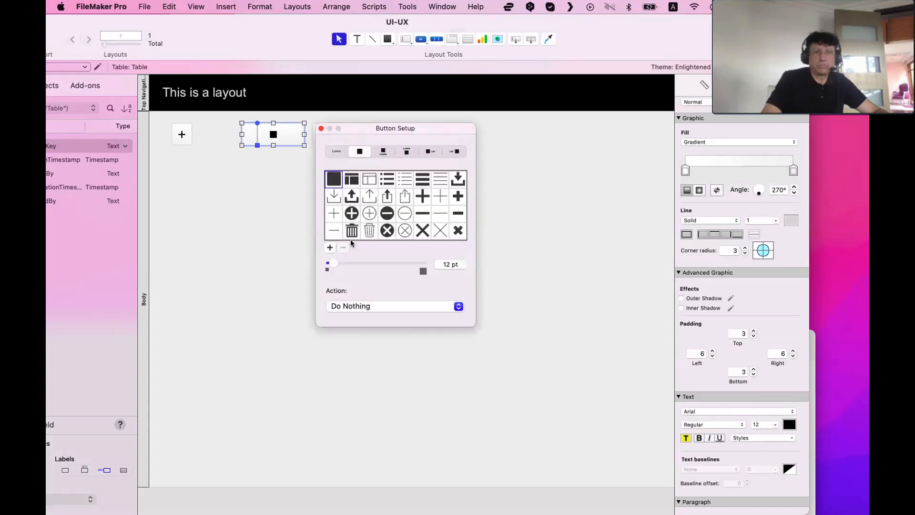
click(352, 234)
click(305, 135)
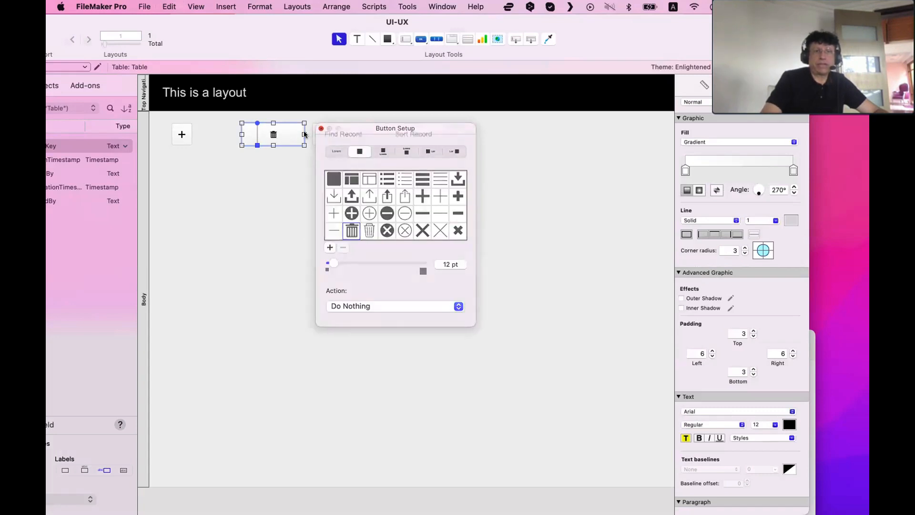
drag(305, 135, 194, 134)
click(245, 180)
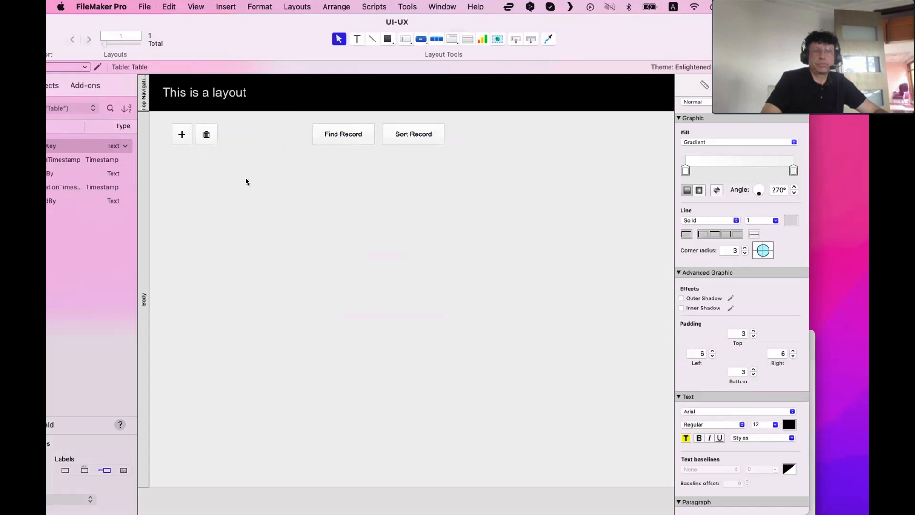
Switch to Discord to read the livestream chat, then move its window aside and return to the layout
double_click(350, 135)
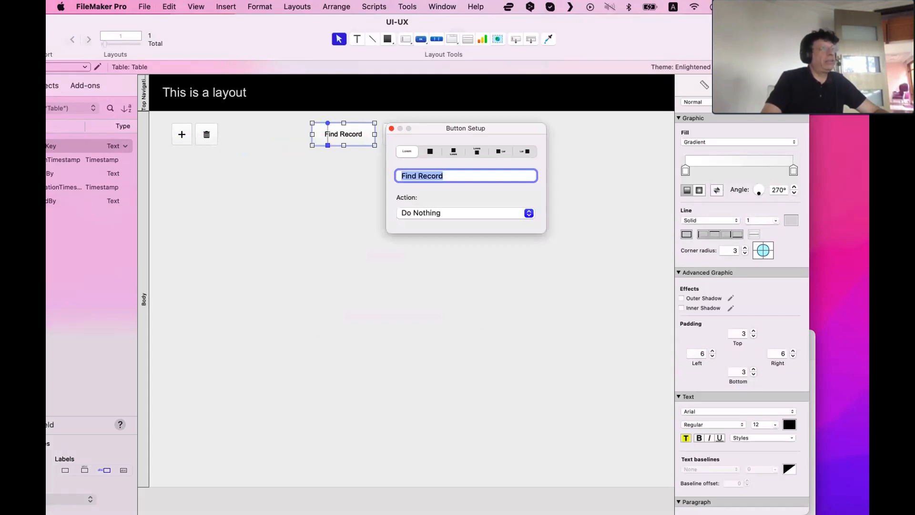
drag(46, 229, 250, 160)
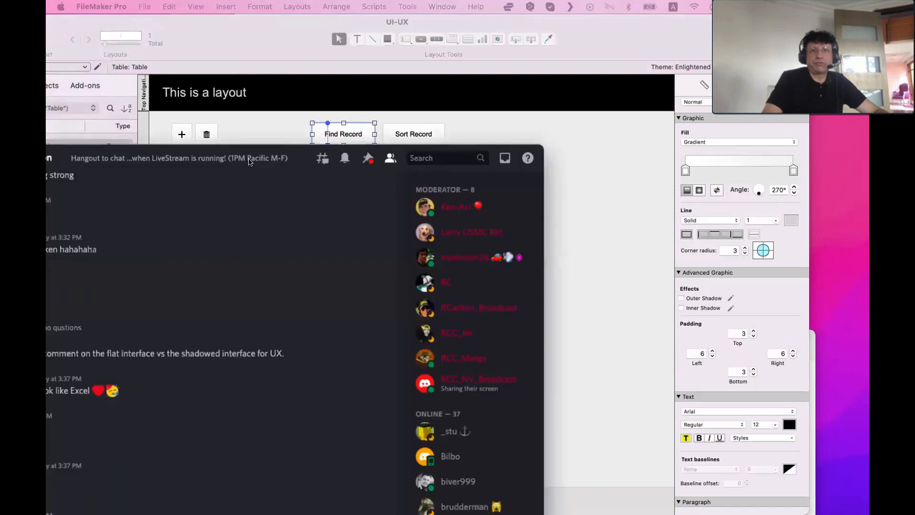
click(478, 162)
click(411, 150)
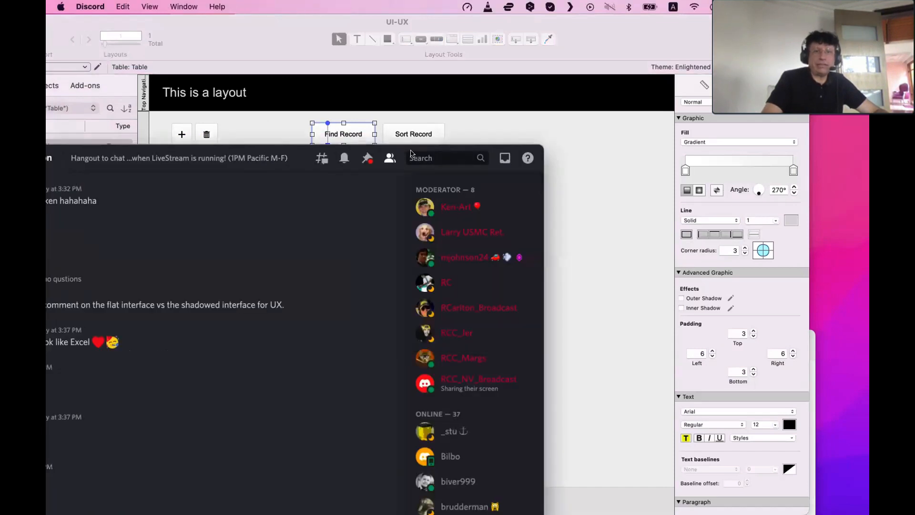
drag(308, 155, 382, 514)
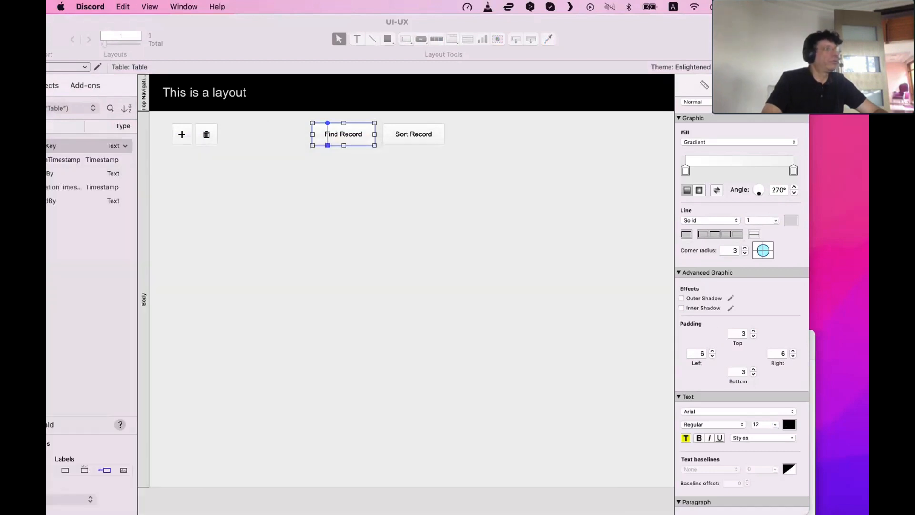
click(400, 269)
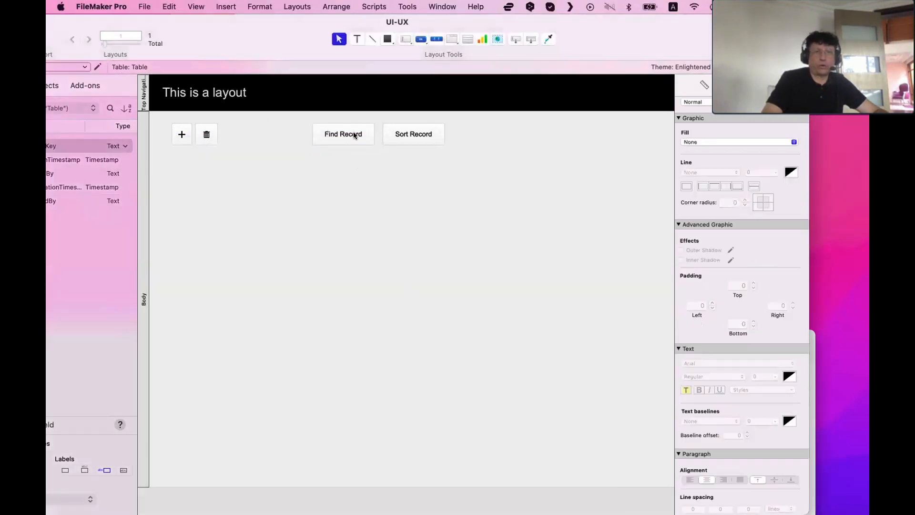
Replace the Find Record button's label with a magnifying-glass icon and narrow it to a small square beside the trash button
double_click(353, 134)
click(348, 223)
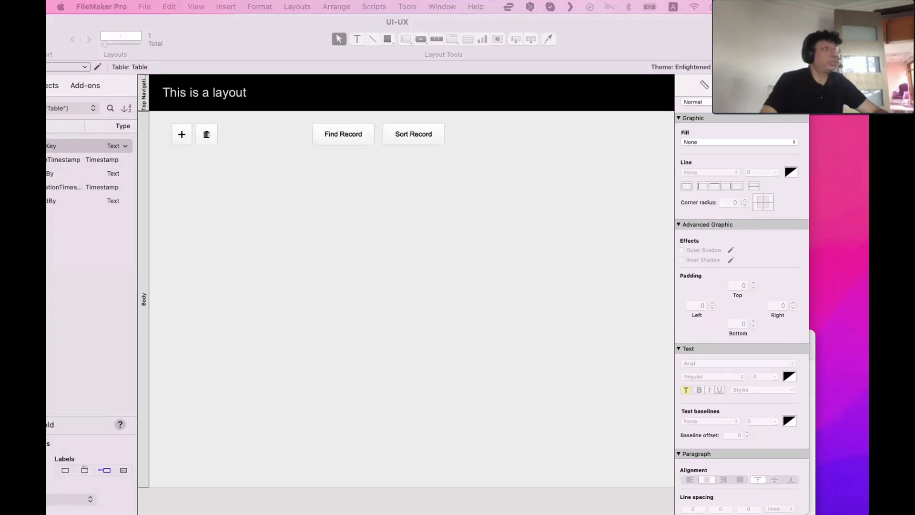
click(352, 134)
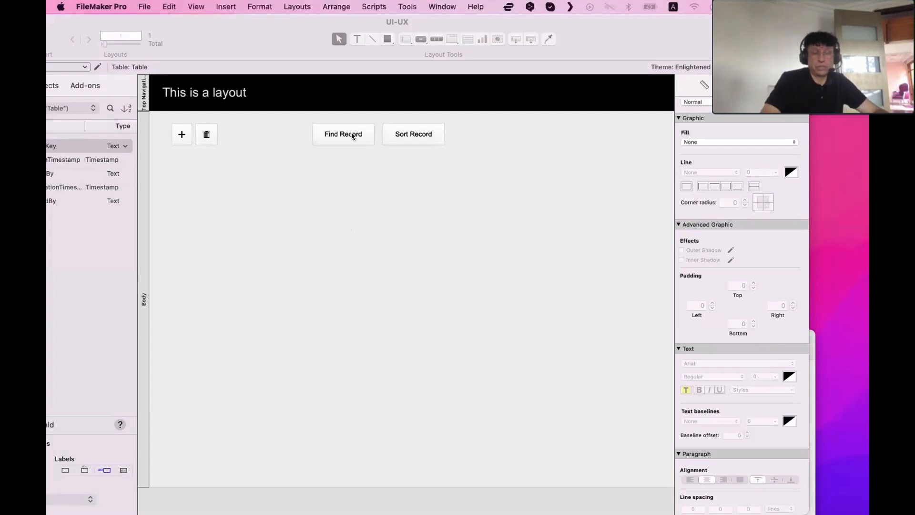
double_click(353, 135)
key(BackSpace)
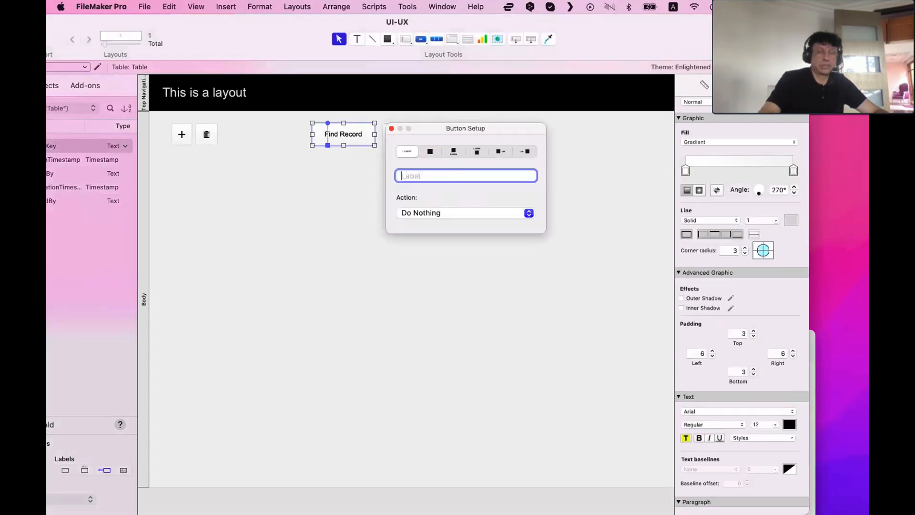
click(430, 151)
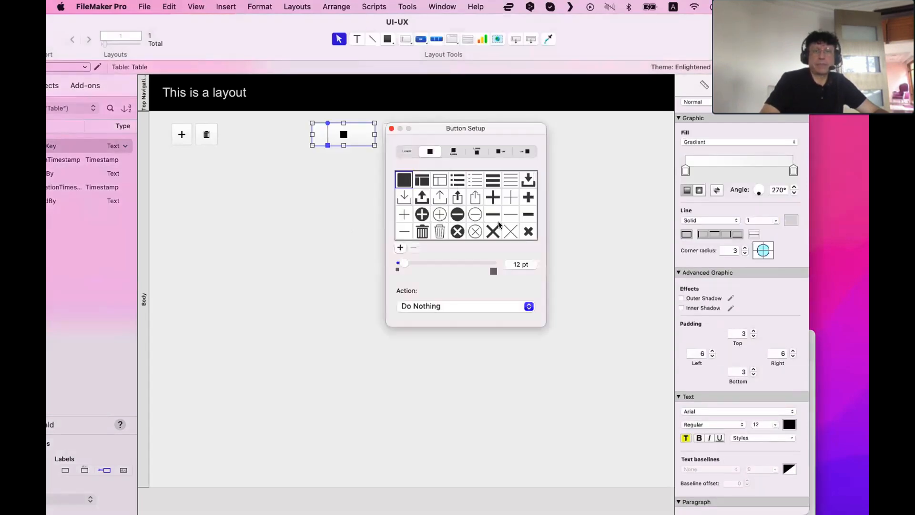
scroll(499, 221, down, 2)
scroll(489, 221, down, 10)
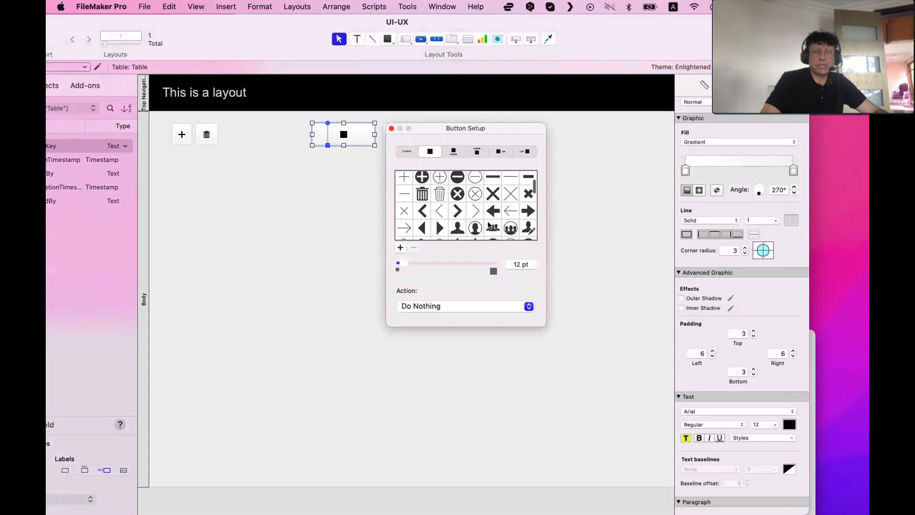
scroll(489, 224, down, 2)
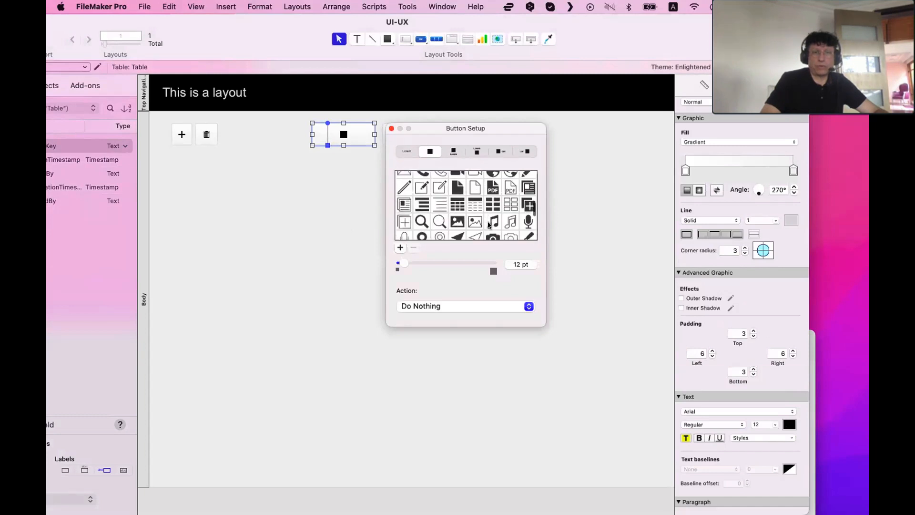
click(422, 207)
click(391, 128)
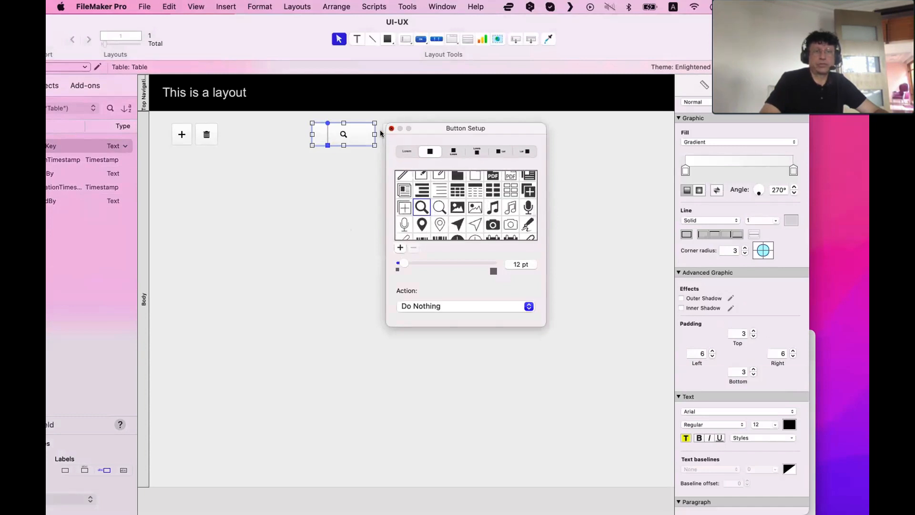
drag(375, 134, 233, 131)
click(262, 163)
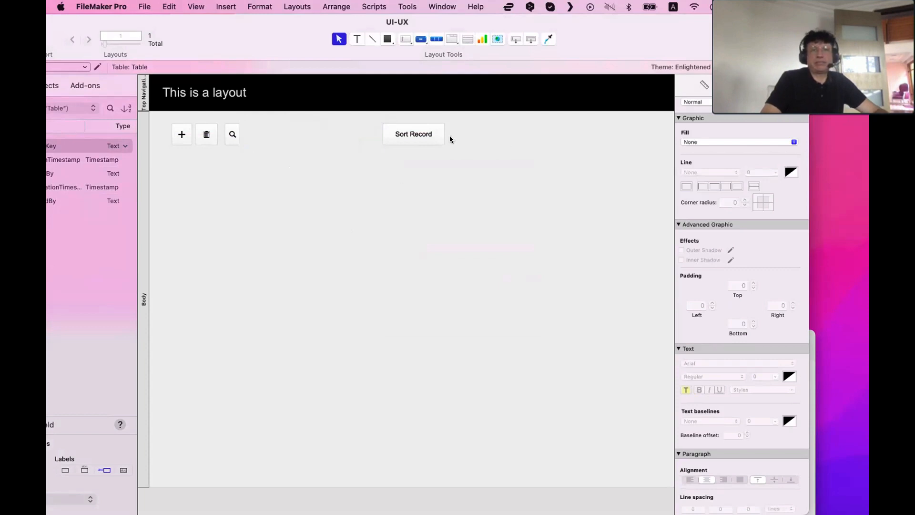
Replace the Sort Record button's label with a bar-chart icon, making it a small square in line with the other buttons
double_click(413, 136)
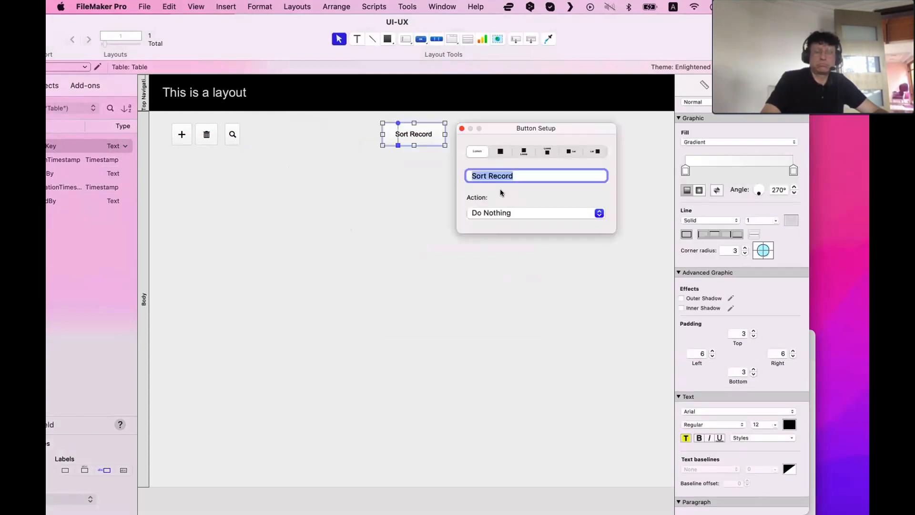
key(BackSpace)
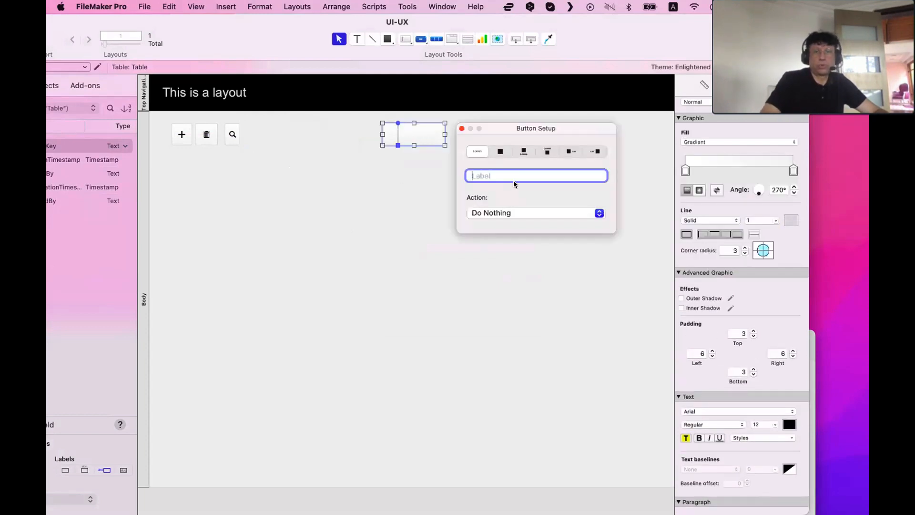
click(502, 151)
scroll(564, 221, down, 5)
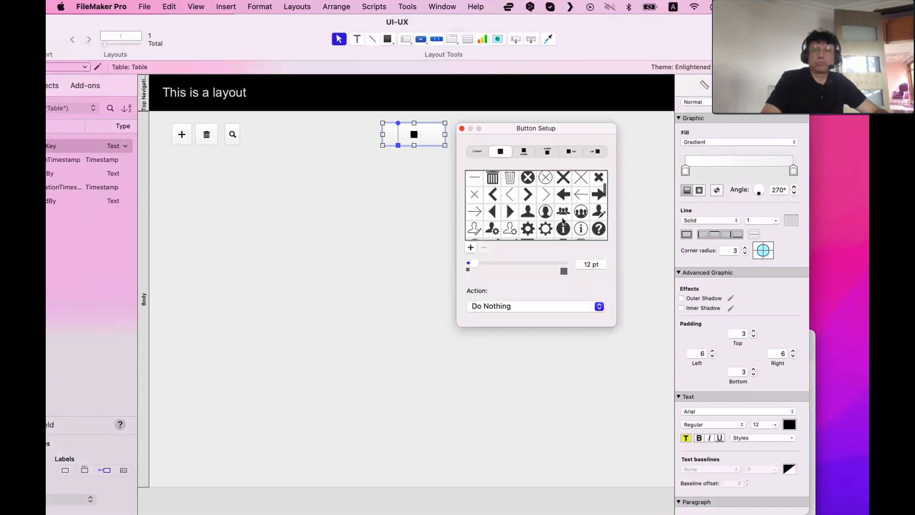
scroll(564, 221, up, 2)
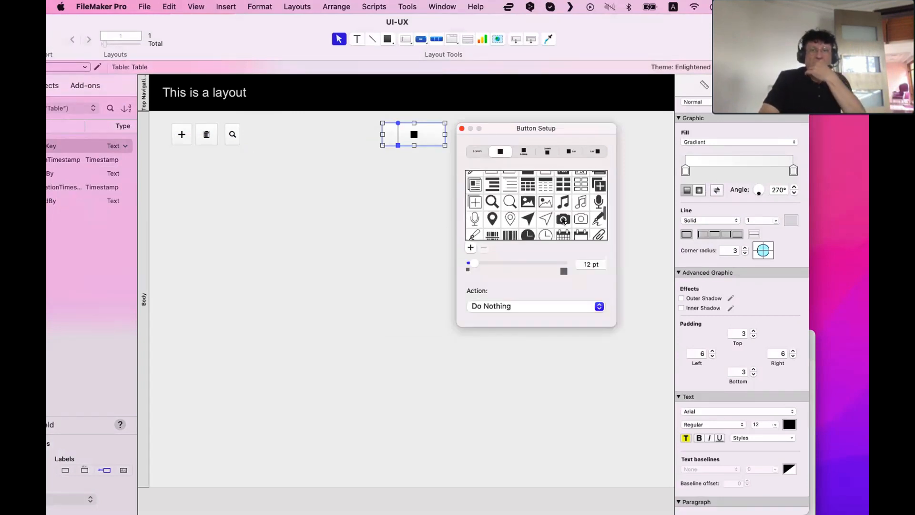
scroll(564, 221, up, 10)
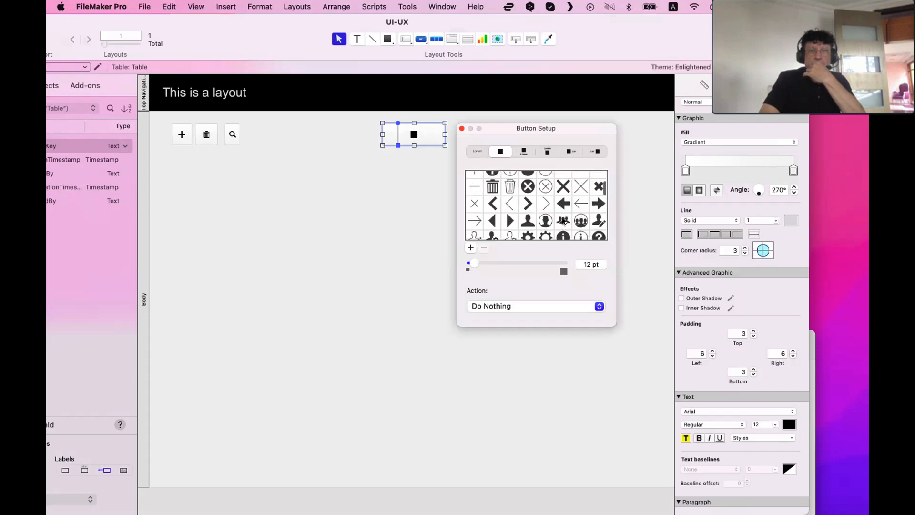
scroll(564, 221, down, 2)
click(493, 219)
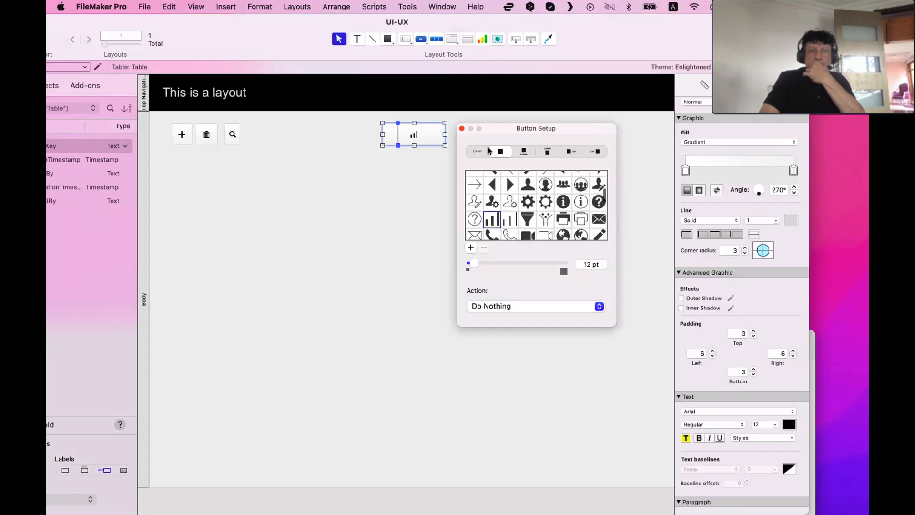
click(461, 128)
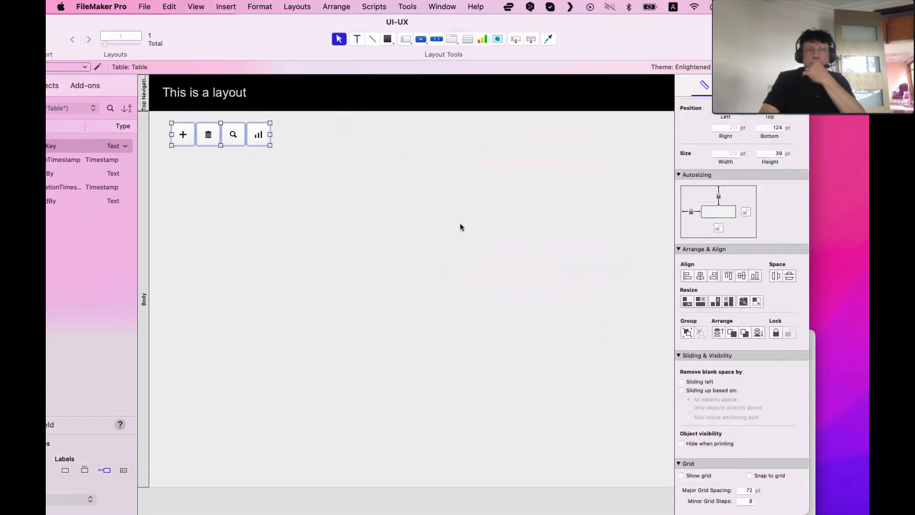
click(299, 235)
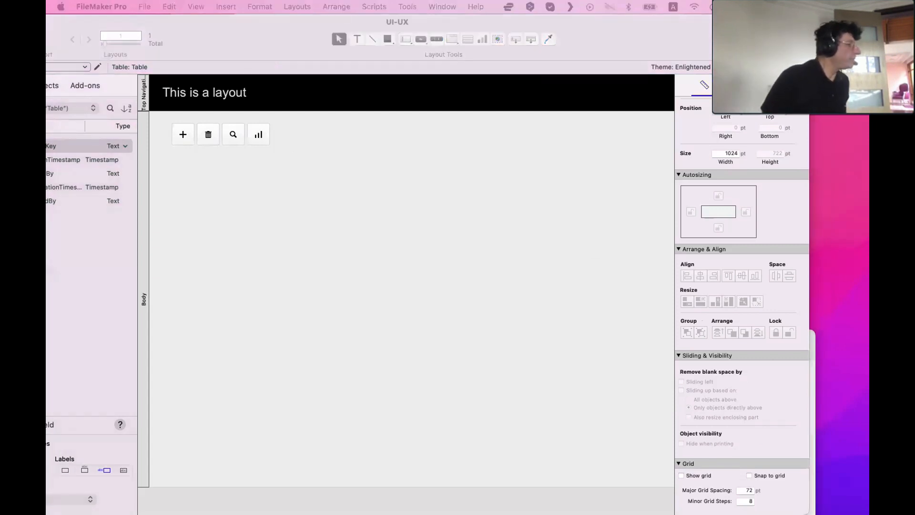
Browse the Button Setup icon library for the chart button without changing its icon
click(436, 221)
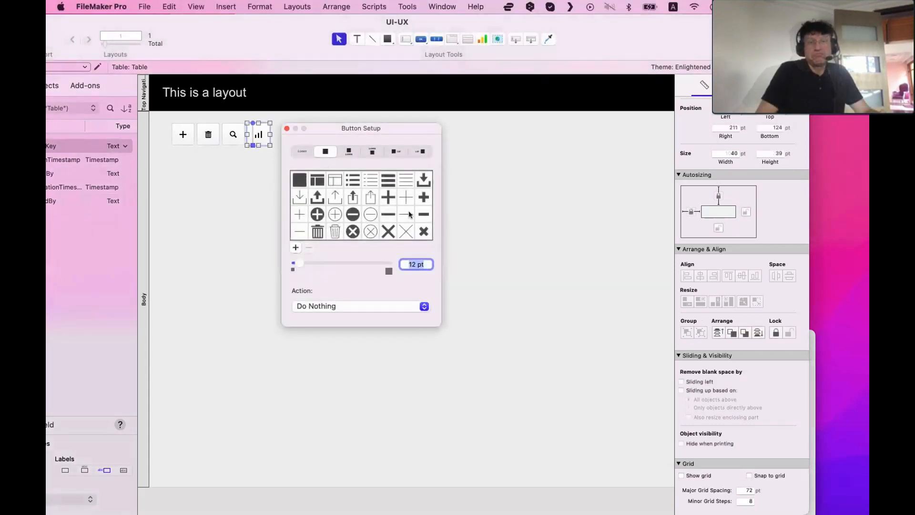
scroll(391, 218, down, 2)
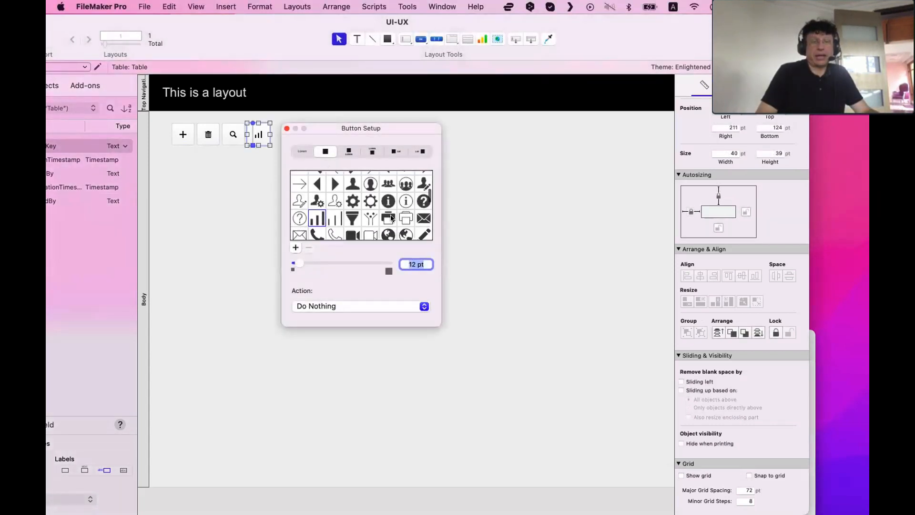
scroll(390, 217, down, 3)
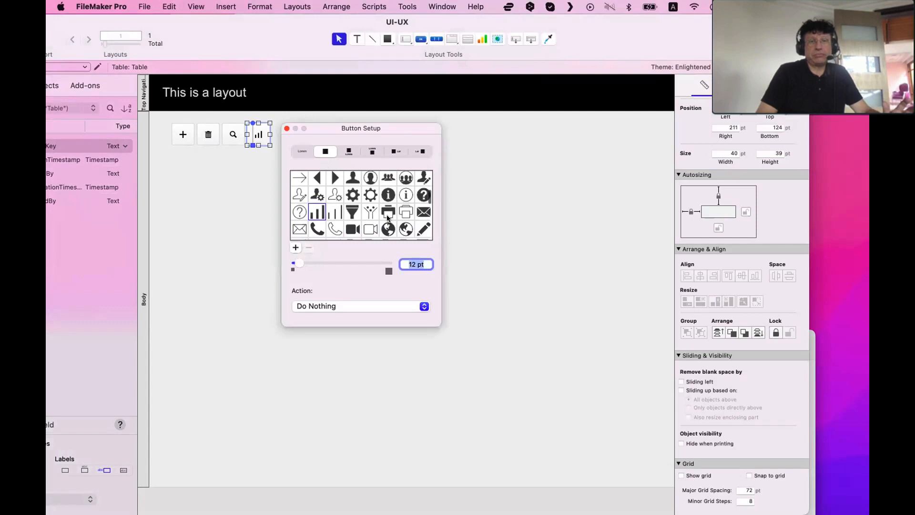
scroll(387, 218, down, 1)
scroll(384, 218, down, 2)
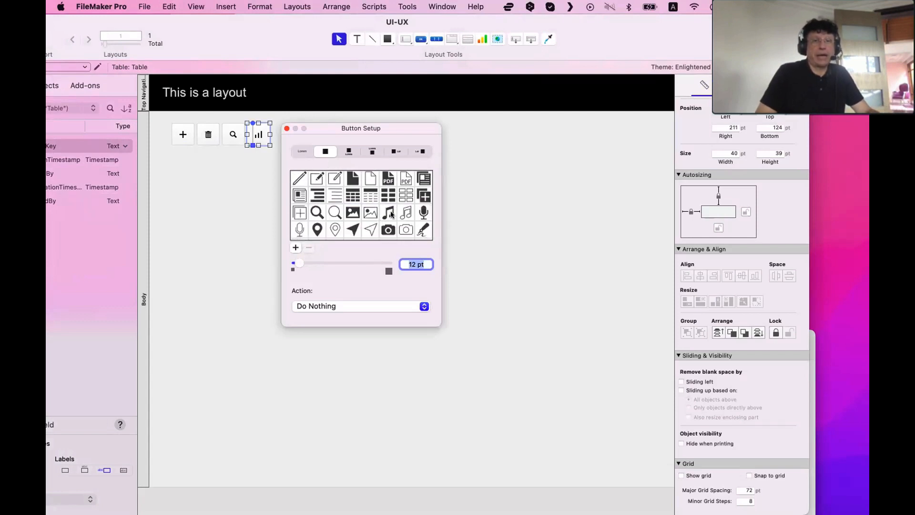
scroll(405, 226, down, 5)
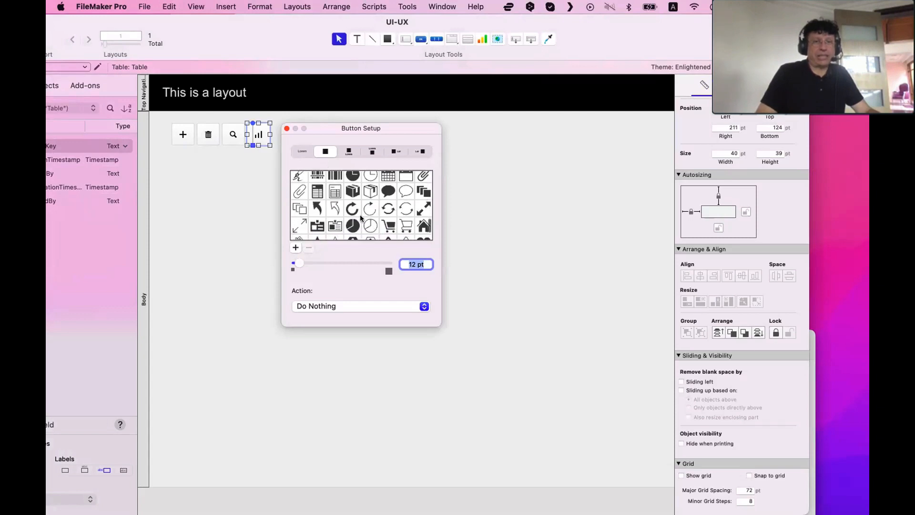
key(Escape)
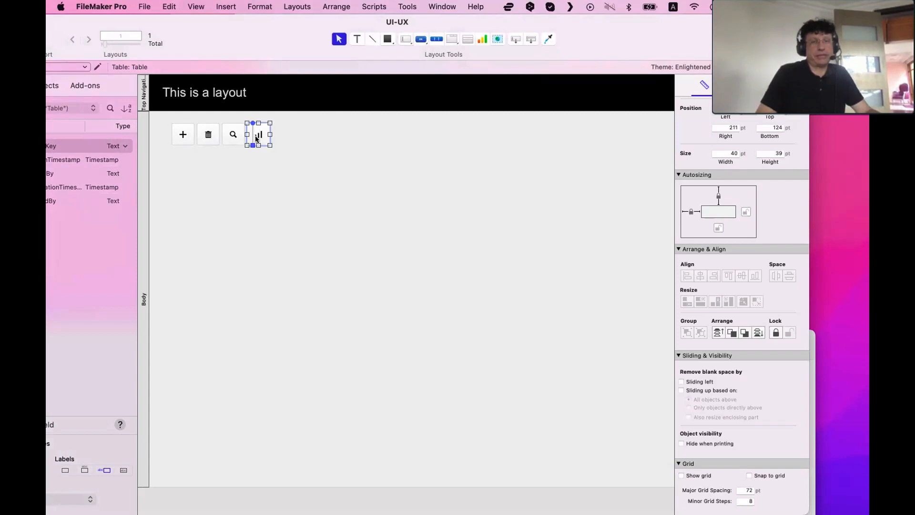
Select each of the four icon buttons in turn to inspect their positions and sizes
click(298, 127)
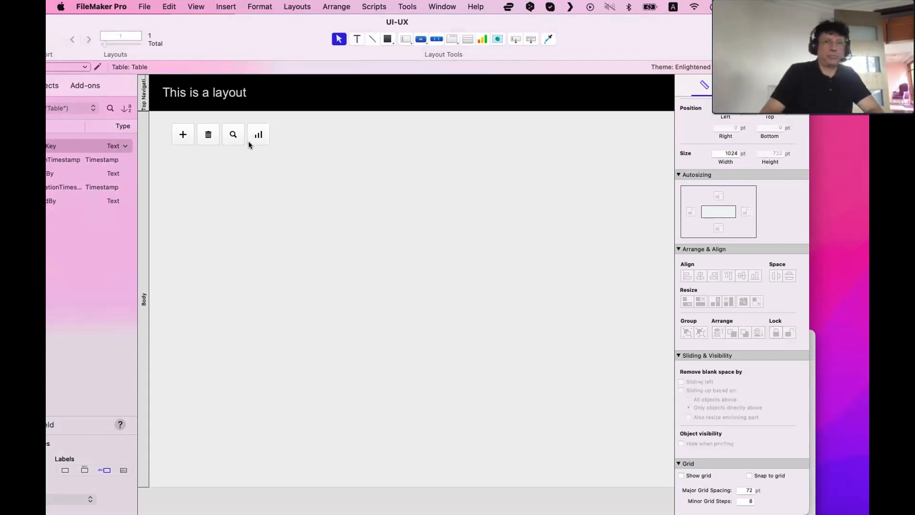
click(259, 142)
click(318, 165)
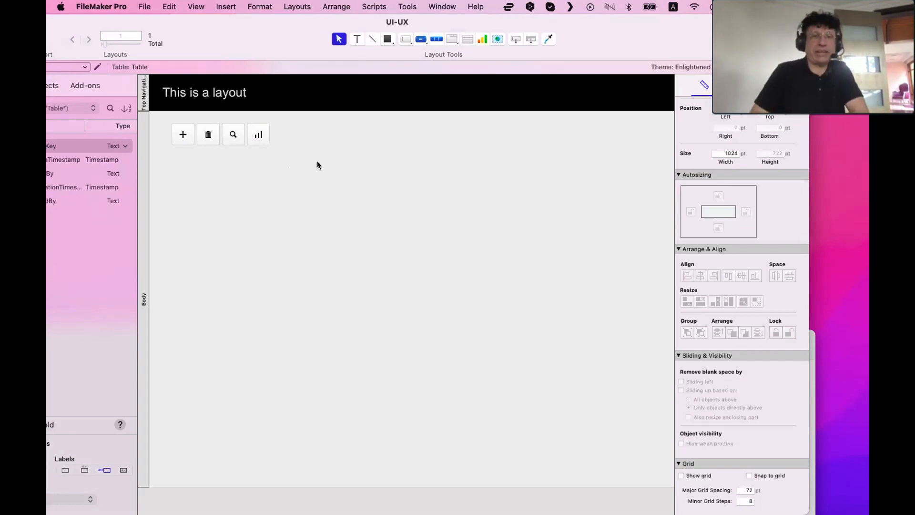
click(262, 142)
click(182, 152)
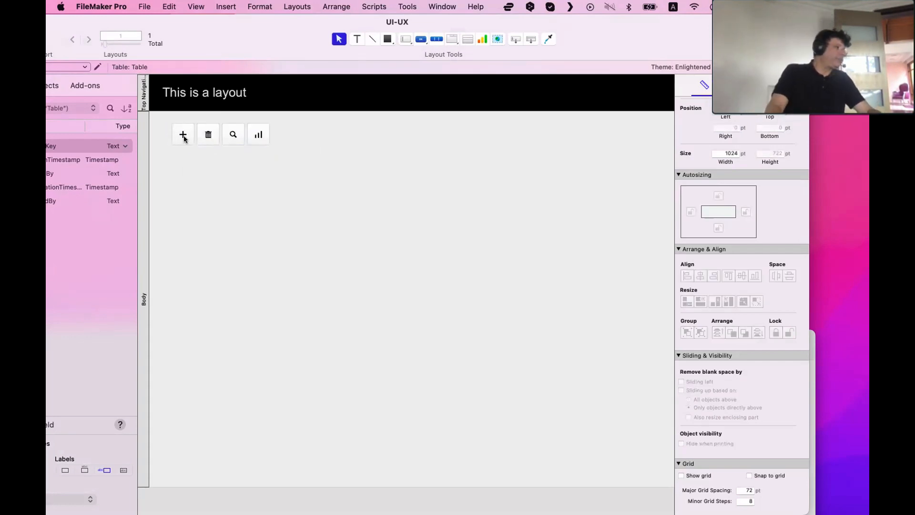
scroll(185, 139, right, 1)
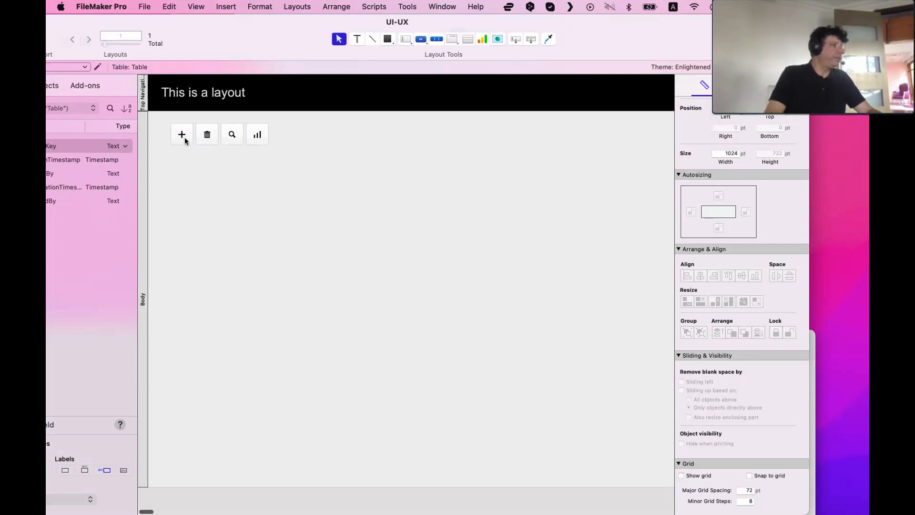
scroll(185, 139, right, 2)
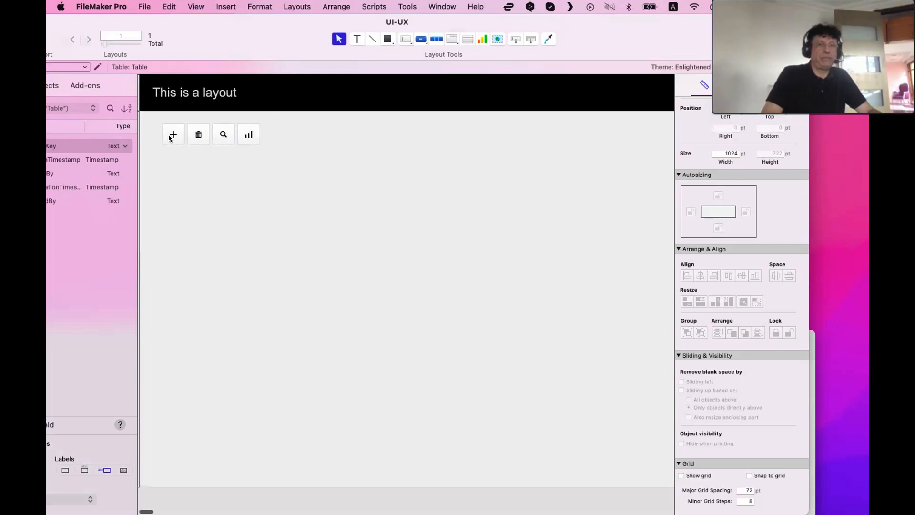
scroll(185, 139, left, 3)
click(182, 135)
click(208, 135)
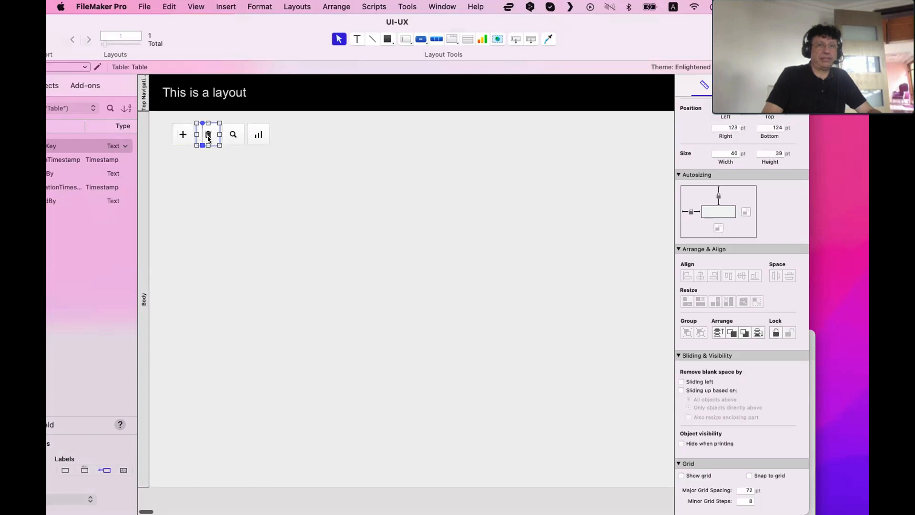
click(233, 135)
click(258, 136)
click(254, 175)
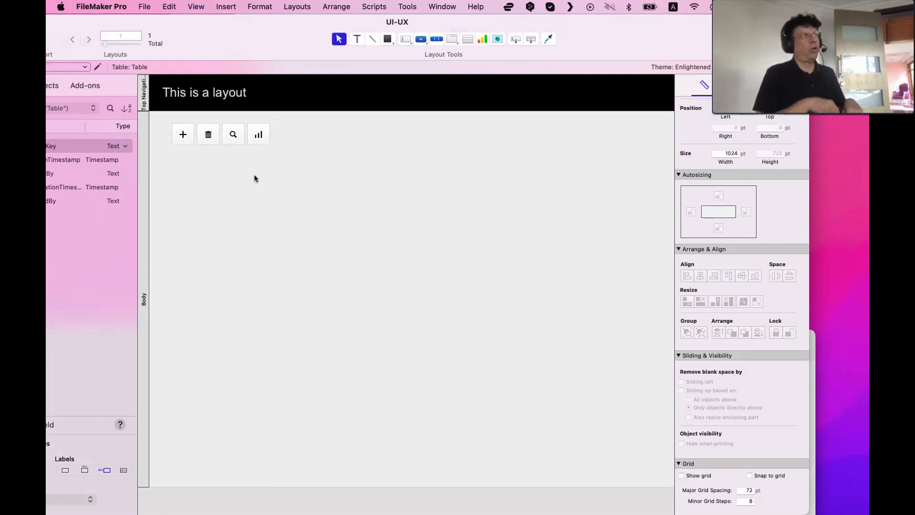
Marquee-select all four icon buttons together to check them as a row
drag(307, 167, 162, 120)
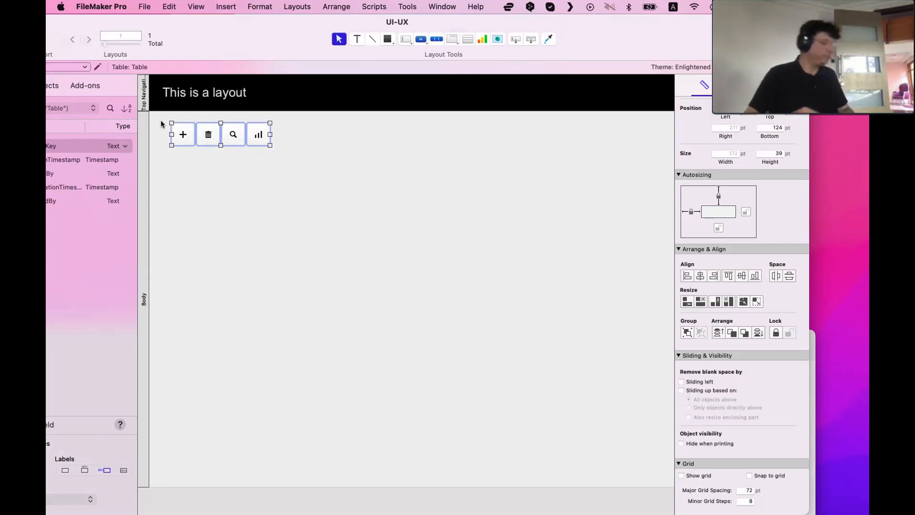
click(344, 180)
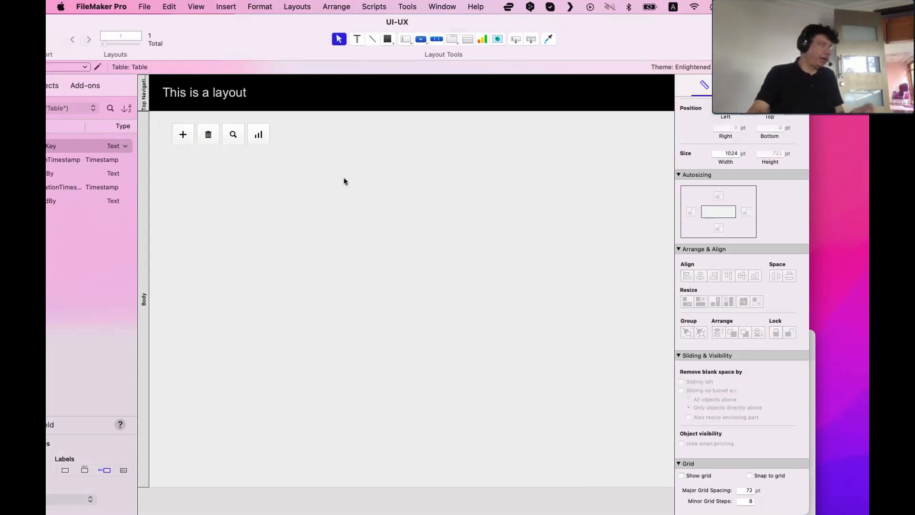
drag(337, 161, 163, 122)
click(260, 173)
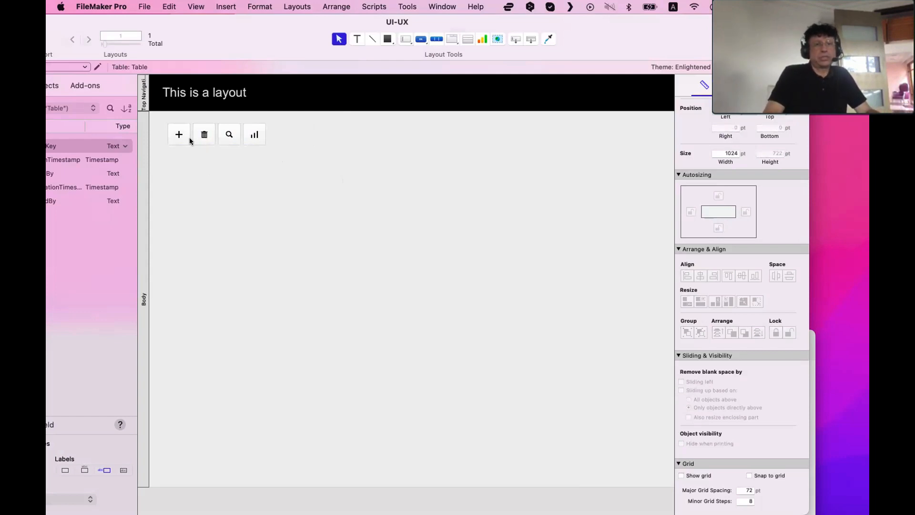
drag(178, 134, 279, 130)
click(281, 226)
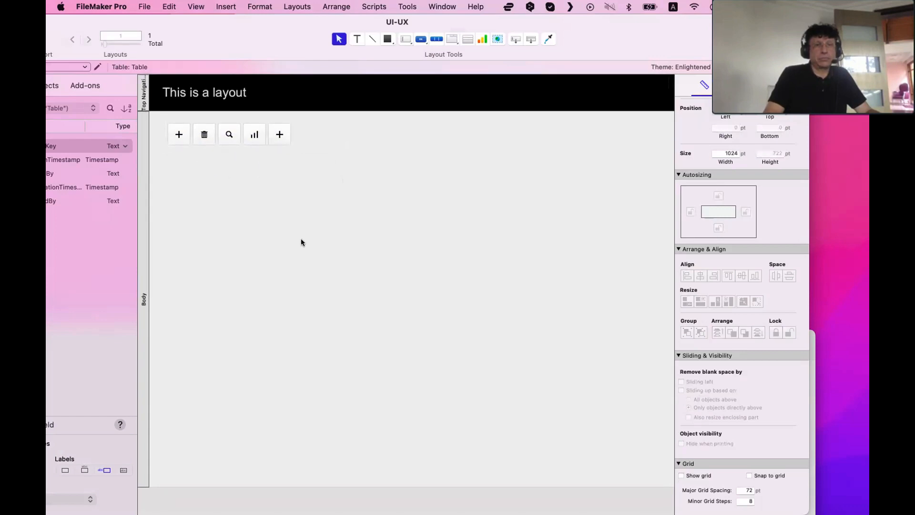
drag(229, 134, 581, 130)
scroll(498, 129, right, 3)
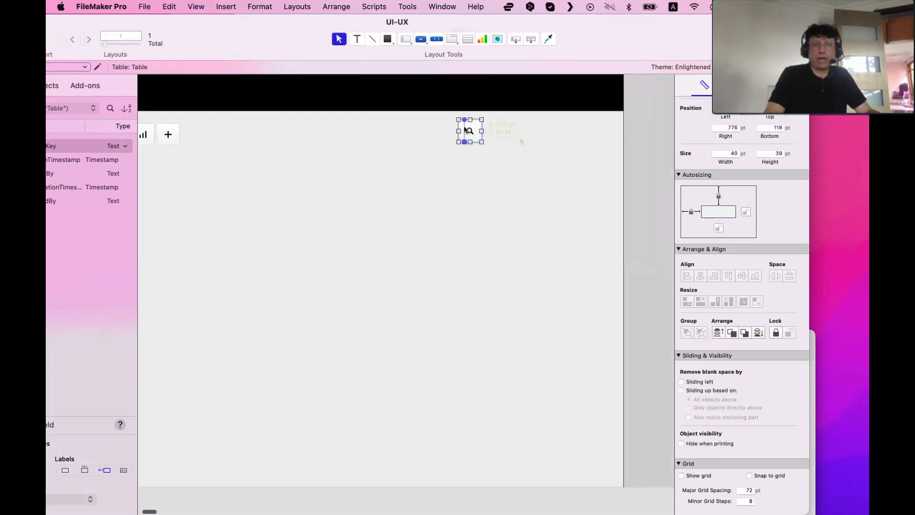
drag(466, 131, 595, 134)
scroll(529, 158, left, 3)
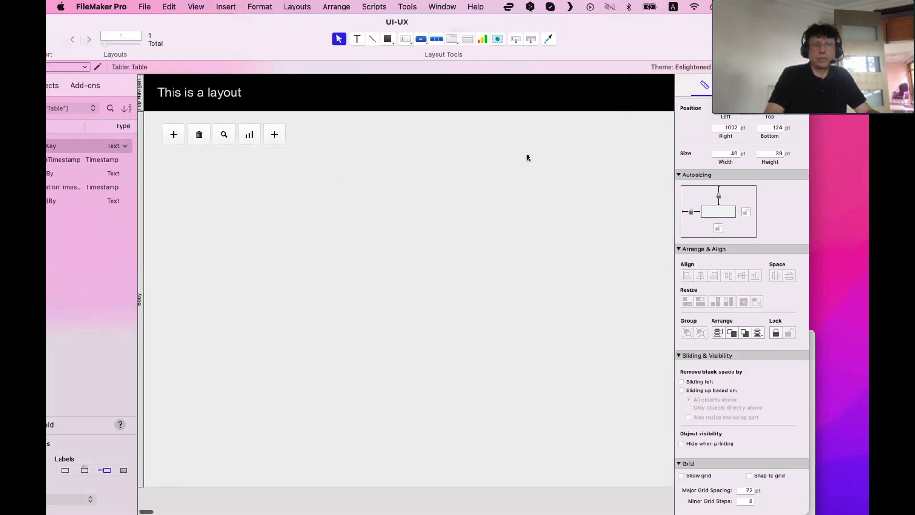
scroll(529, 158, right, 2)
key(super+b)
scroll(615, 123, left, 2)
click(628, 232)
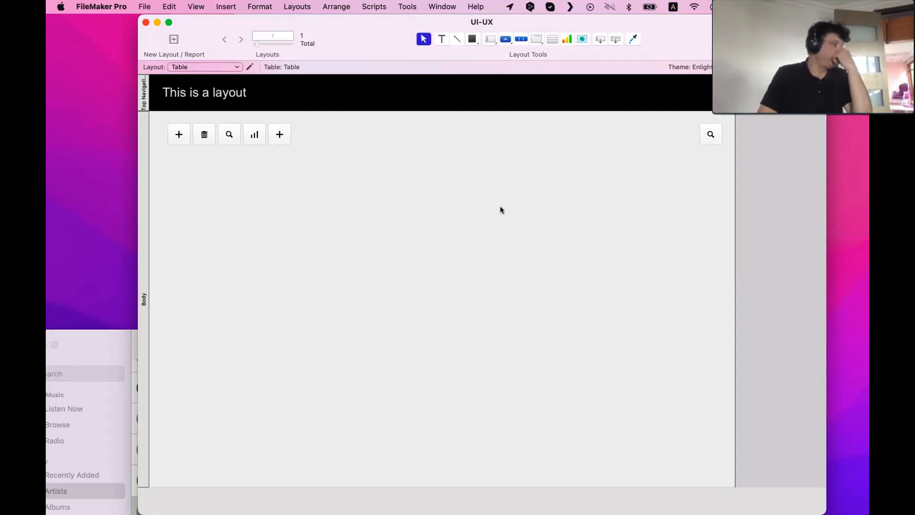
click(281, 133)
shift+click(711, 133)
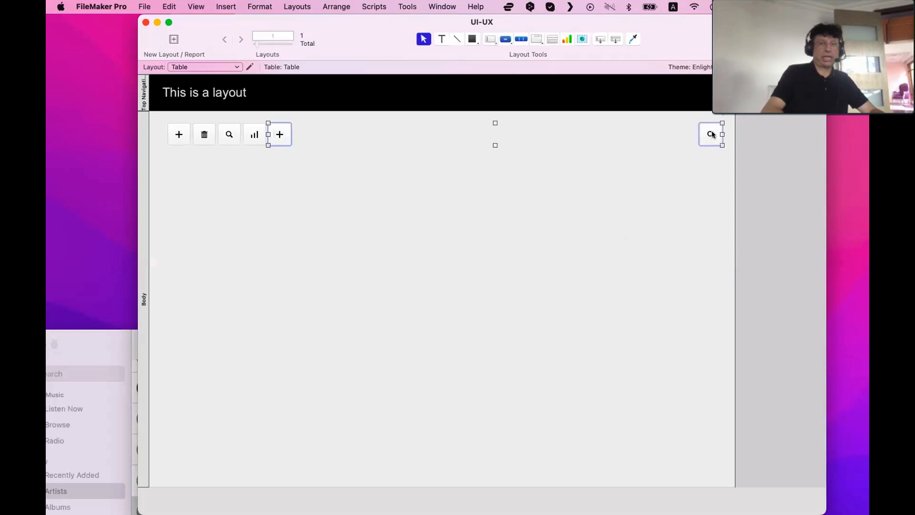
key(Delete)
Save the layout and shift the trash, search and chart buttons right, opening a gap after the plus button
key(super+s)
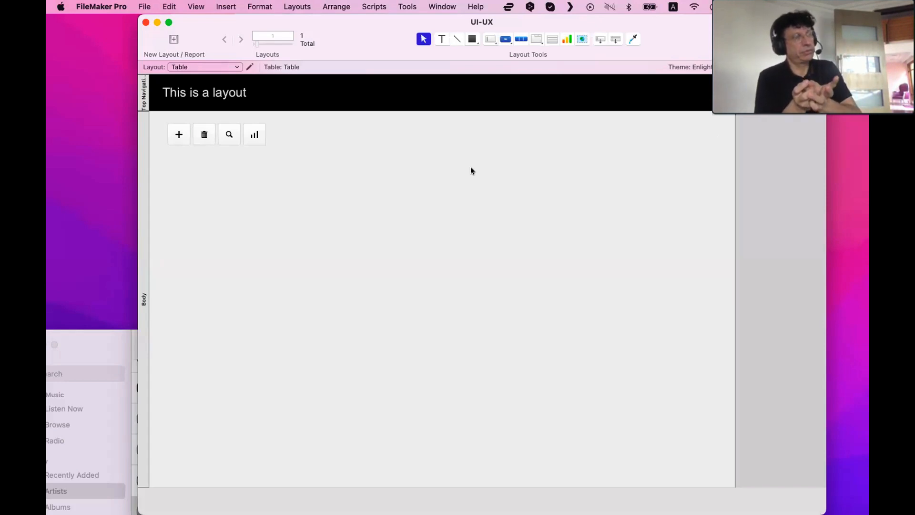
drag(363, 167, 266, 134)
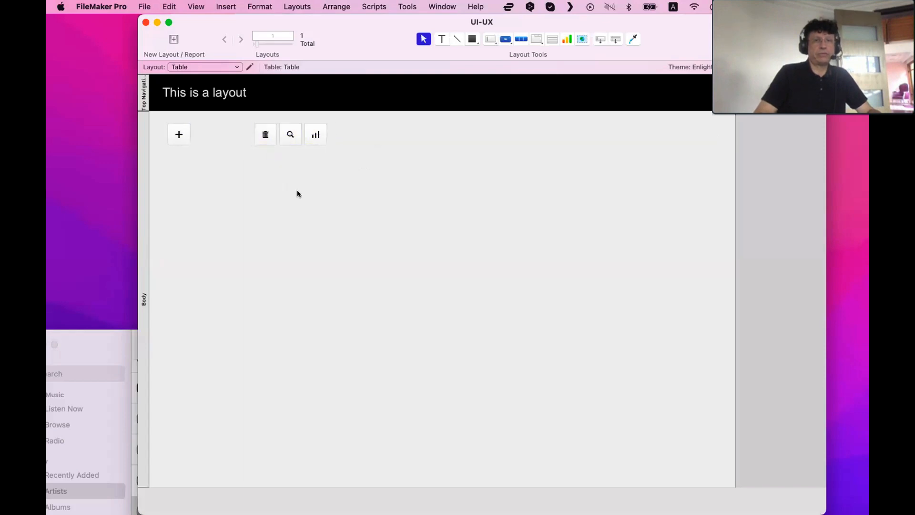
click(180, 135)
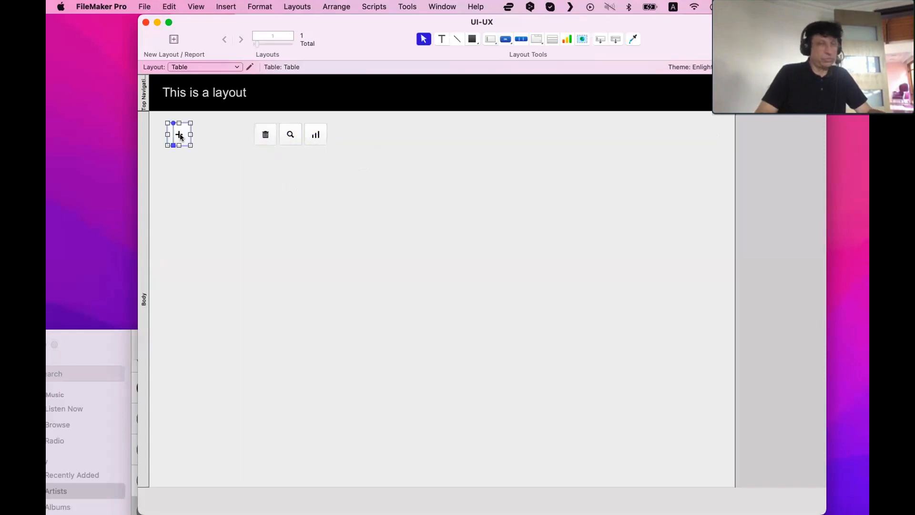
drag(180, 135, 235, 134)
click(241, 166)
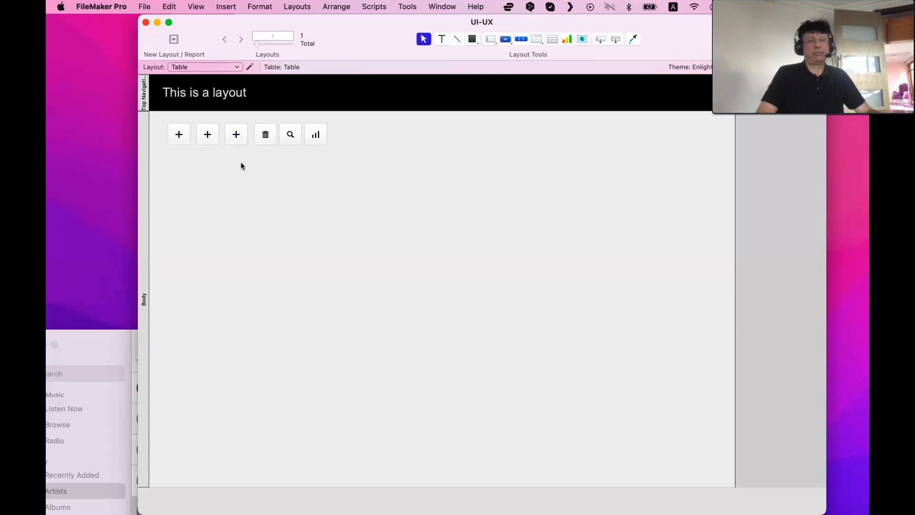
Move the trash, search and chart buttons further right along the row
drag(241, 166, 144, 70)
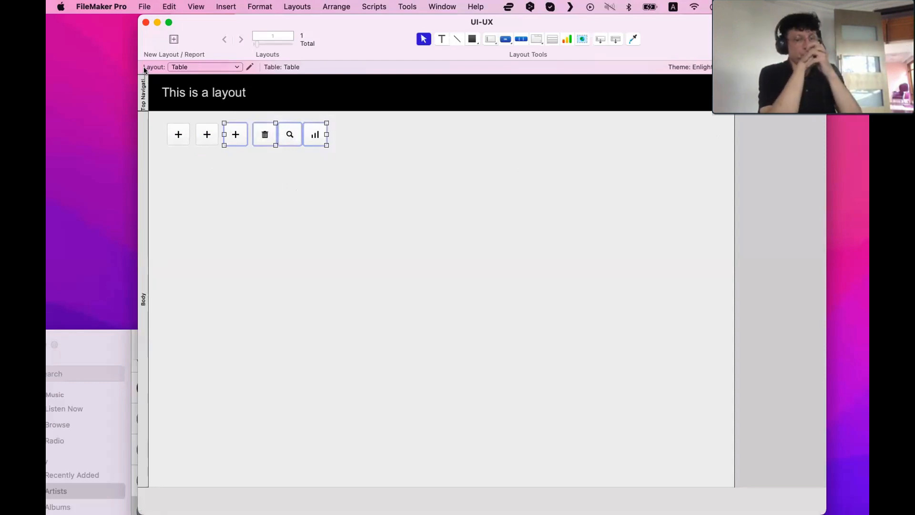
click(268, 167)
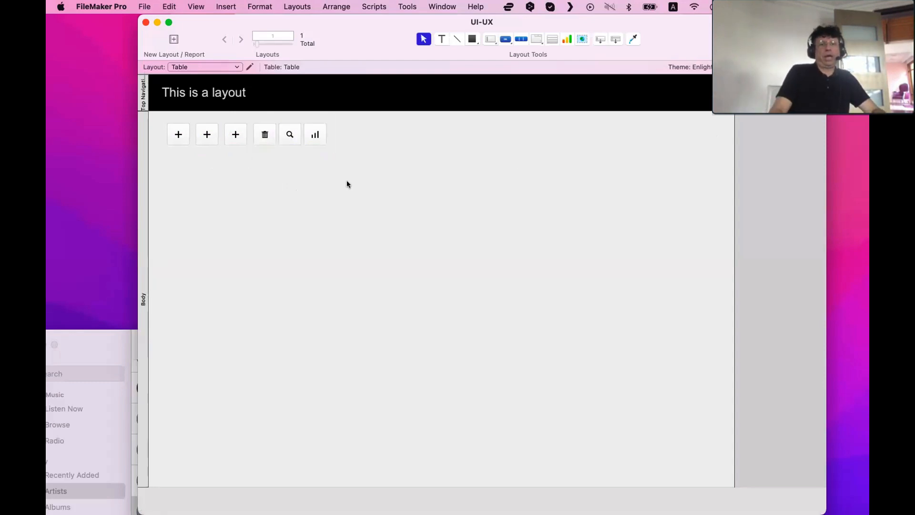
click(316, 138)
drag(276, 136, 310, 135)
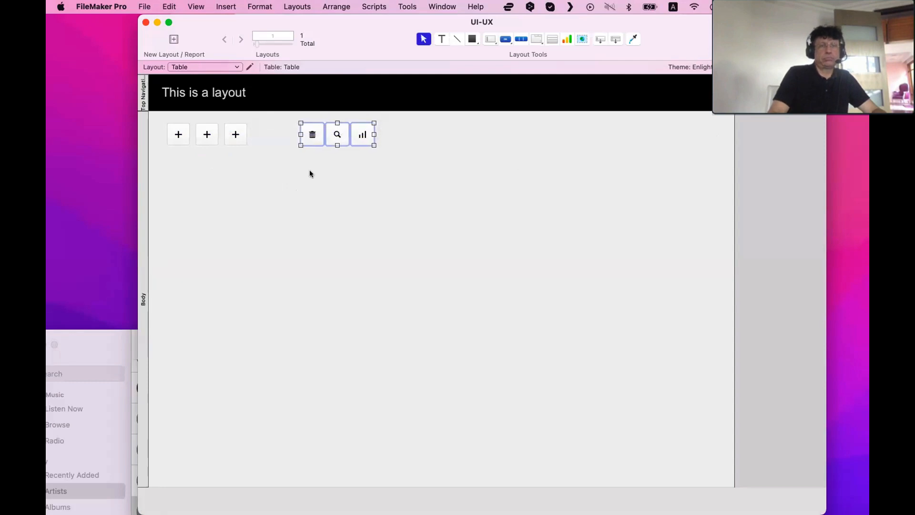
click(309, 171)
Delete the two duplicate plus buttons, keeping only the original
click(208, 136)
shift+click(226, 137)
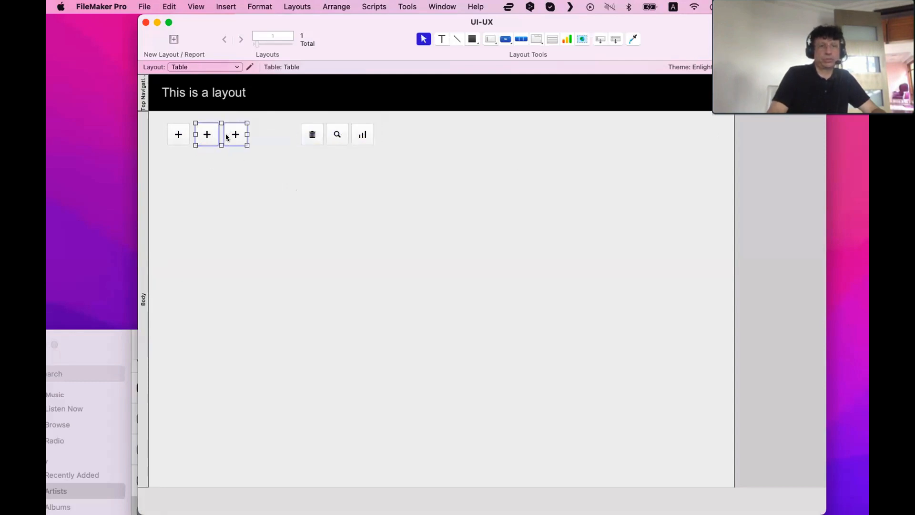
key(Delete)
Give the plus button the label Contact, with the plus icon placed before the text, and widen it
double_click(178, 134)
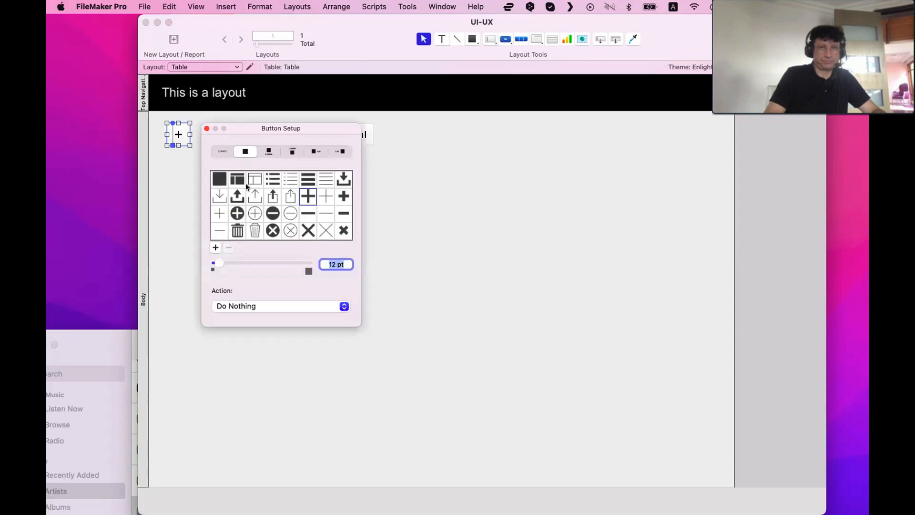
click(338, 151)
click(224, 173)
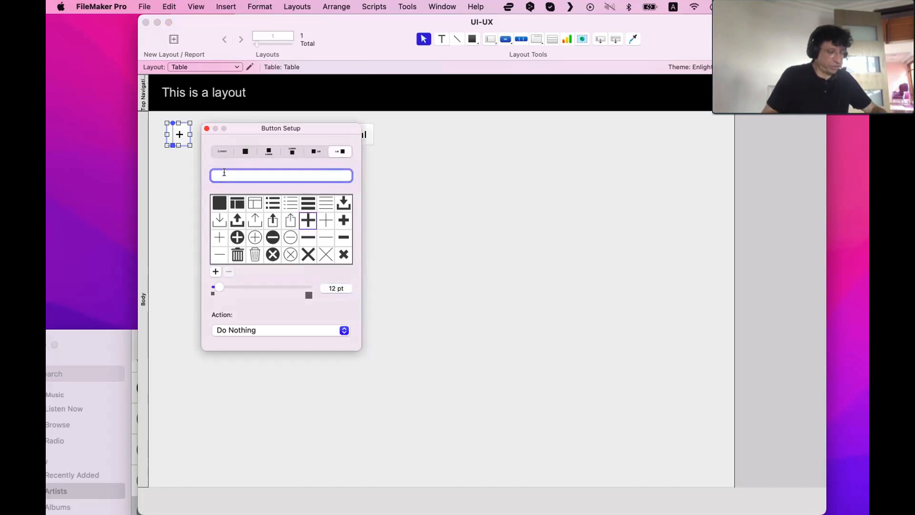
text(C)
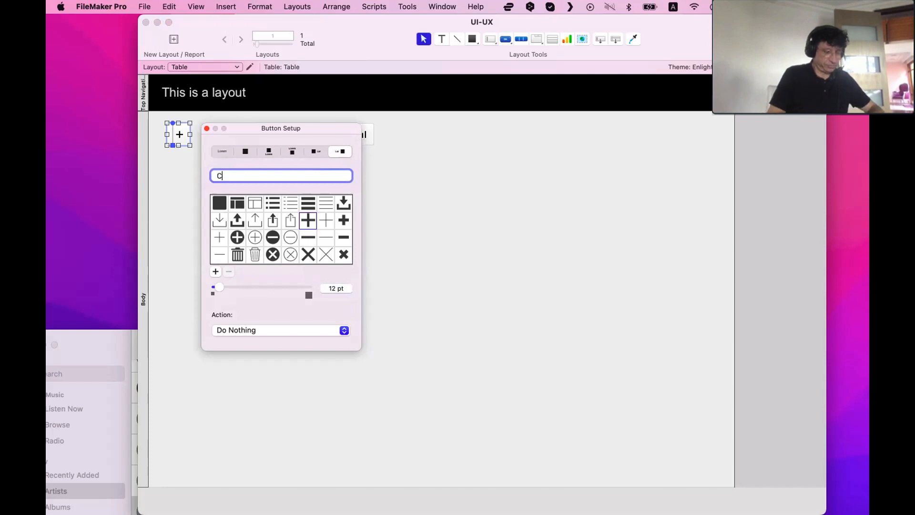
text(ontact)
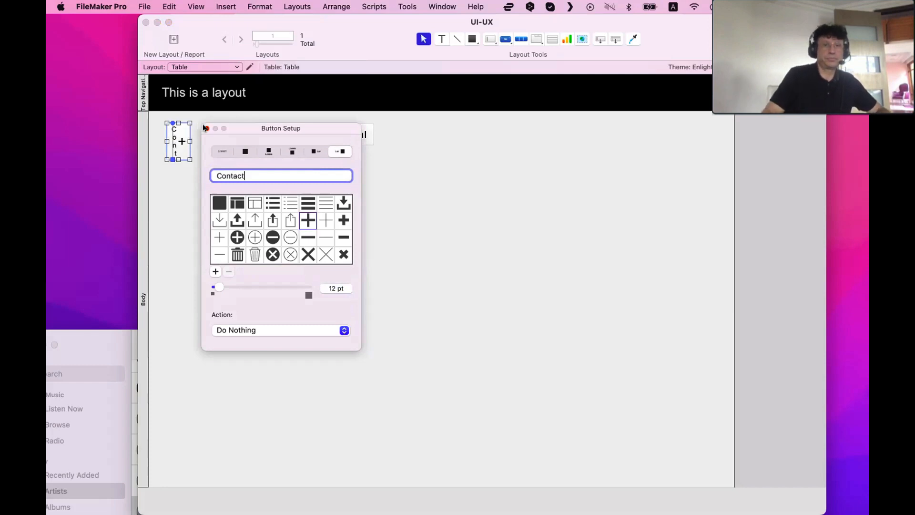
mouse_move(190, 142)
mouse_down()
mouse_move(228, 141)
mouse_move(191, 143)
mouse_up()
double_click(211, 138)
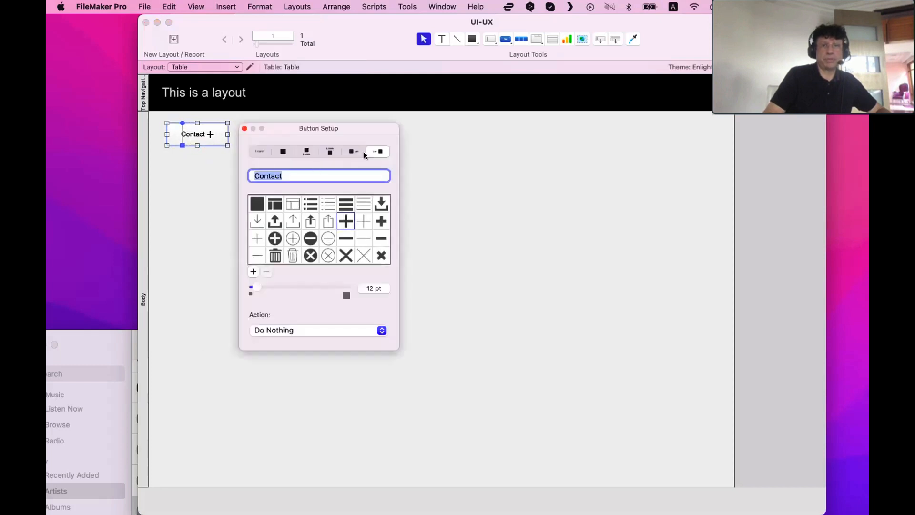
click(354, 151)
click(244, 129)
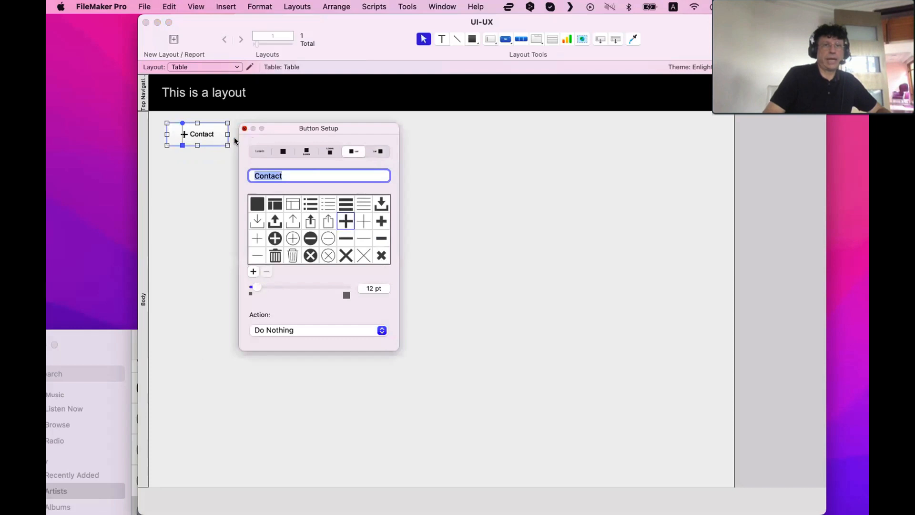
Duplicate the Contact button below itself and relabel the copy Project
drag(200, 134, 206, 164)
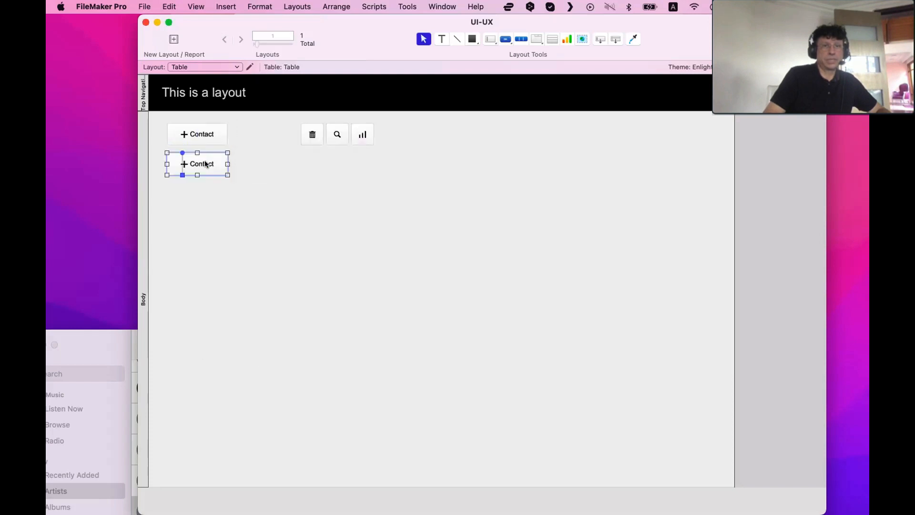
double_click(206, 164)
text(Project)
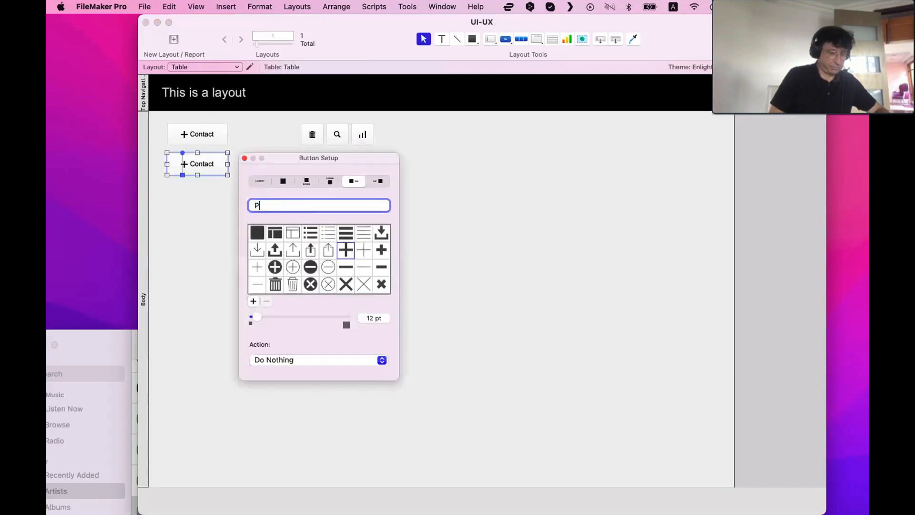
click(190, 195)
Duplicate the Project button below itself and relabel the copy Product
drag(196, 166, 200, 196)
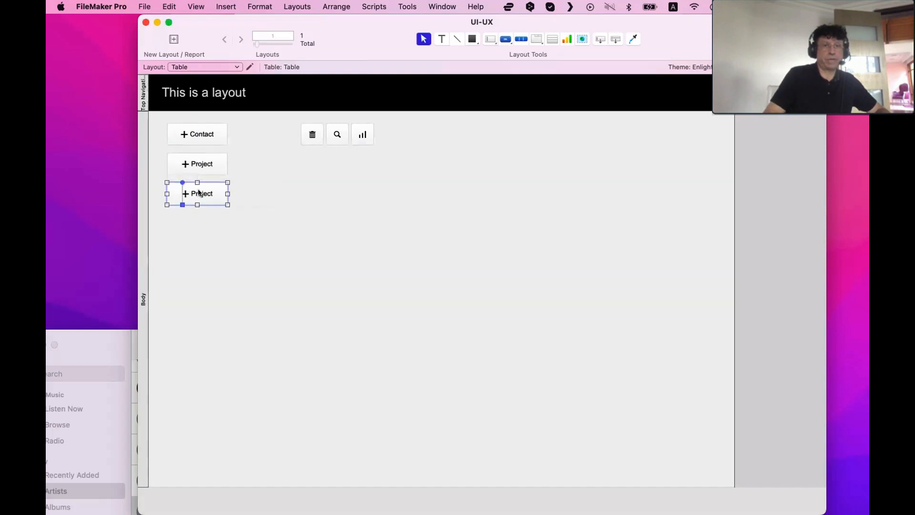
double_click(217, 198)
text(Product)
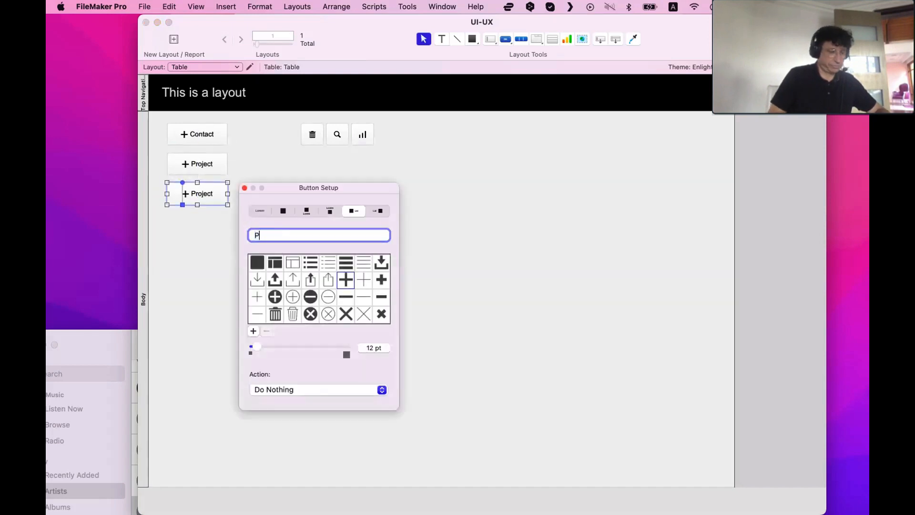
click(215, 231)
Move the trash, search and chart icon buttons further right along the top row
drag(291, 224, 185, 136)
click(475, 159)
drag(476, 151, 402, 140)
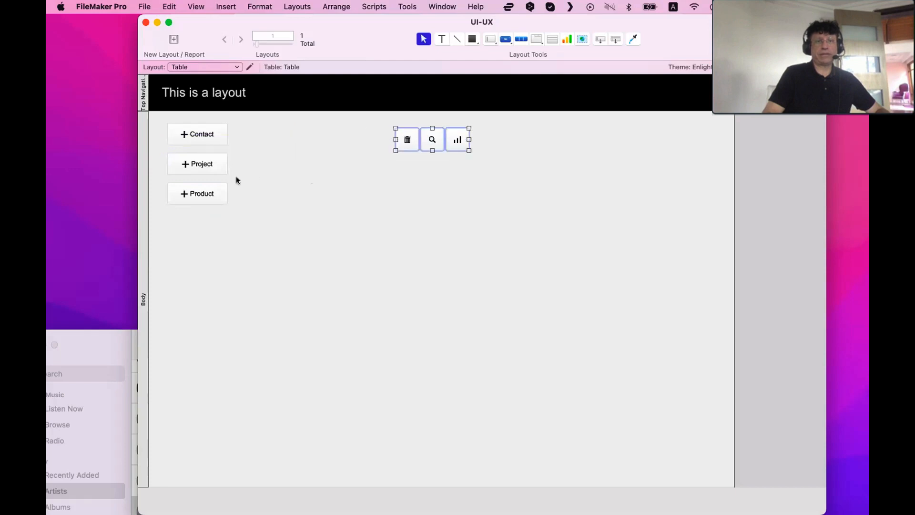
Move the Product and Project buttons up into the top row beside the Contact button
click(224, 193)
drag(224, 193, 352, 133)
drag(201, 165, 270, 134)
click(381, 188)
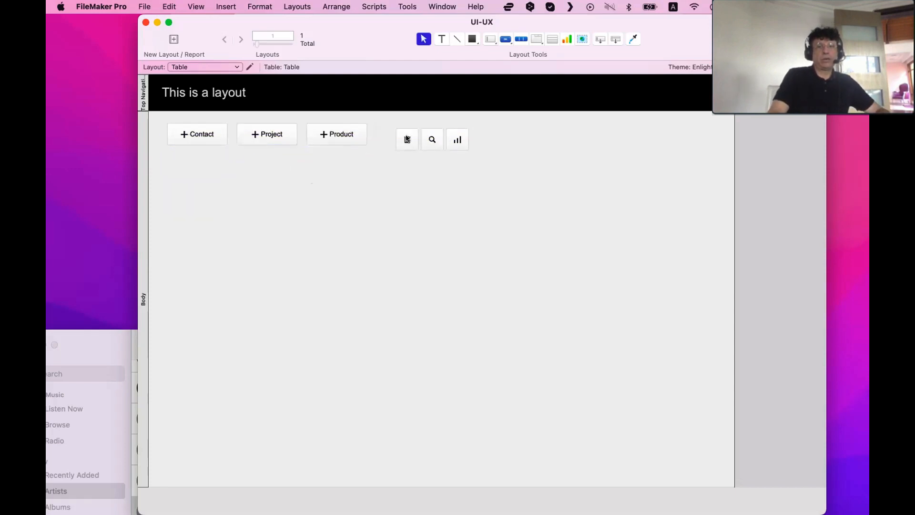
Select all six buttons, align their top edges and distribute them evenly across the row using the Inspector
drag(408, 140, 50, 123)
key(super+i)
click(309, 171)
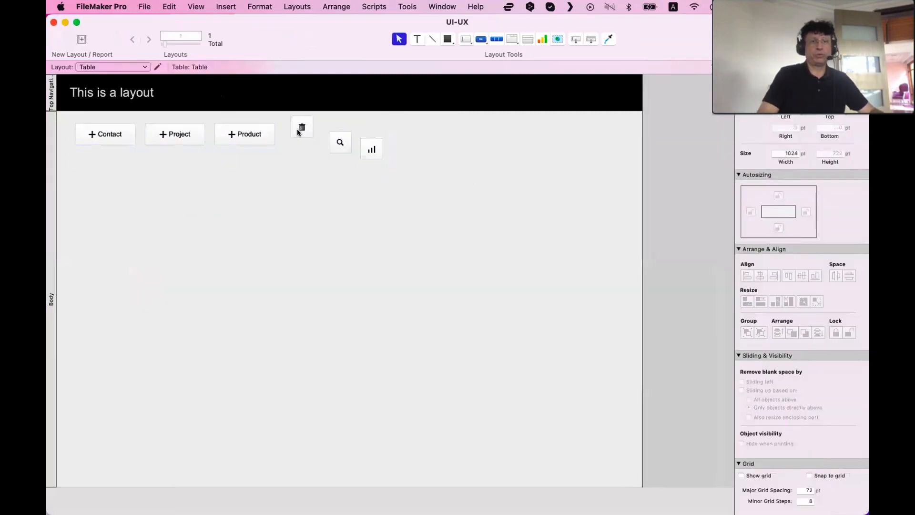
drag(298, 127, 298, 132)
drag(496, 146, 58, 118)
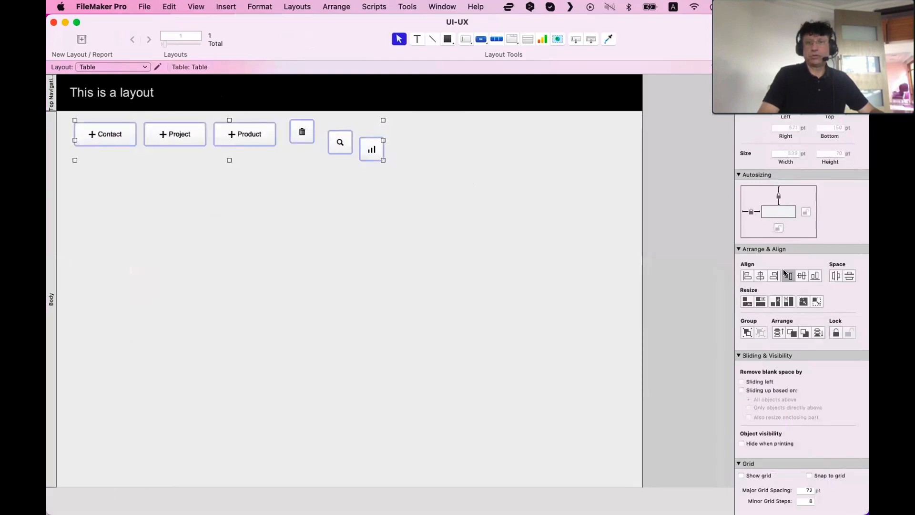
click(789, 275)
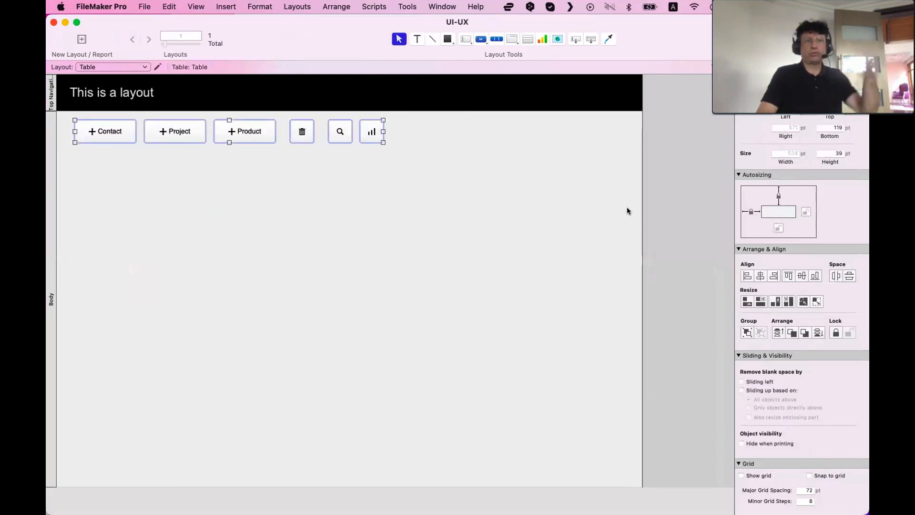
click(835, 275)
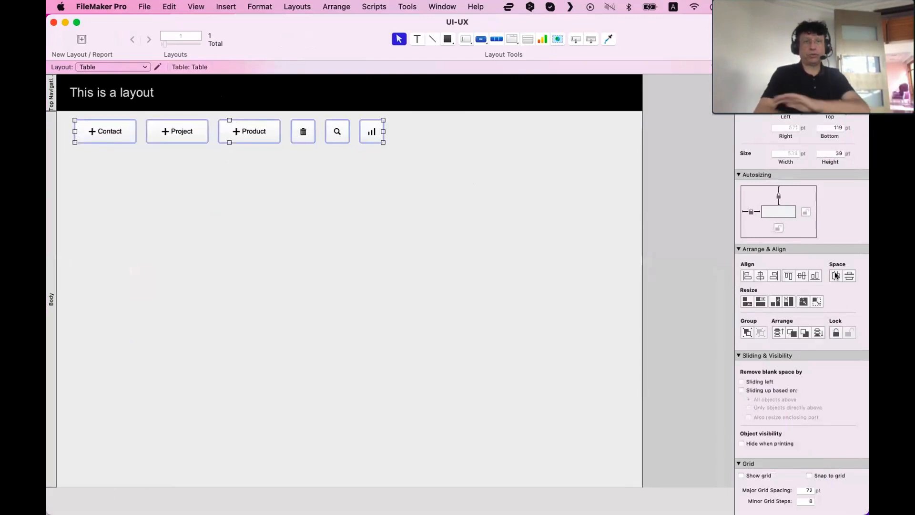
click(400, 289)
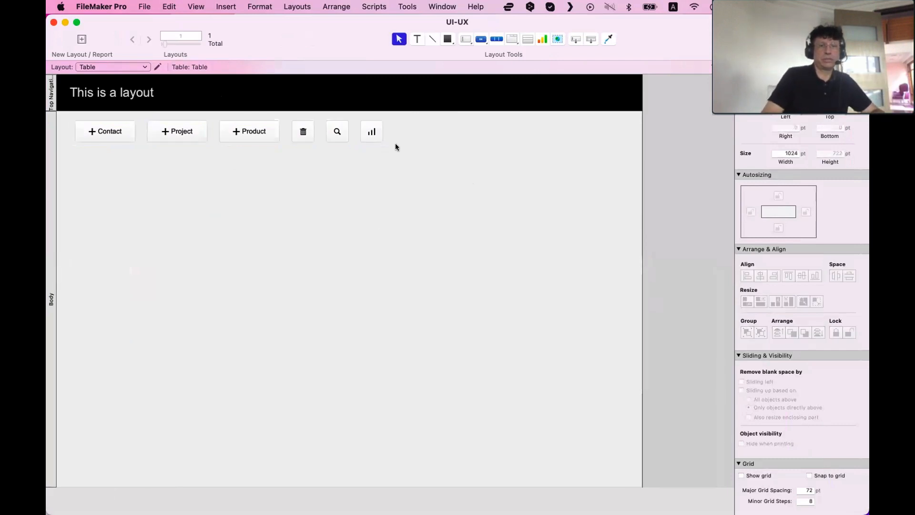
Tighten the icon buttons next to Product, then redistribute all six buttons horizontally with even spacing
drag(371, 138, 254, 127)
shift+click(337, 132)
shift+click(303, 134)
shift+click(259, 128)
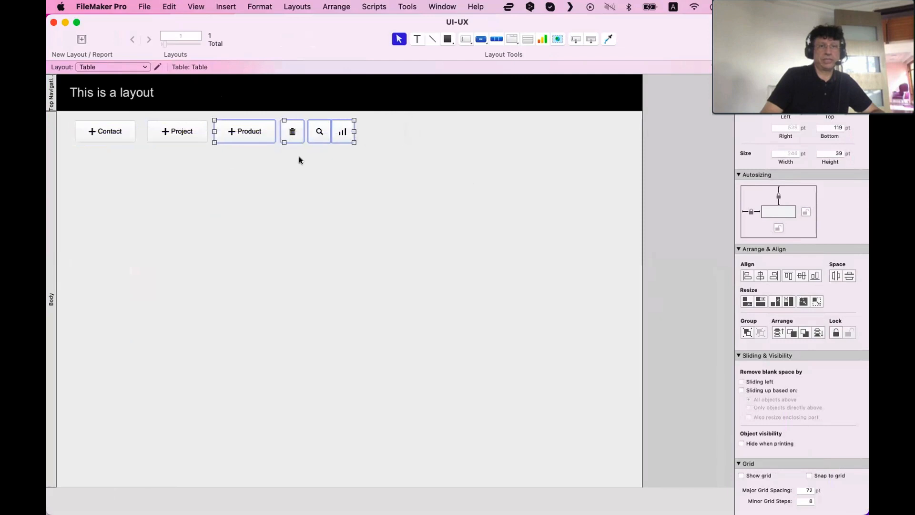
drag(372, 159, 52, 119)
click(837, 276)
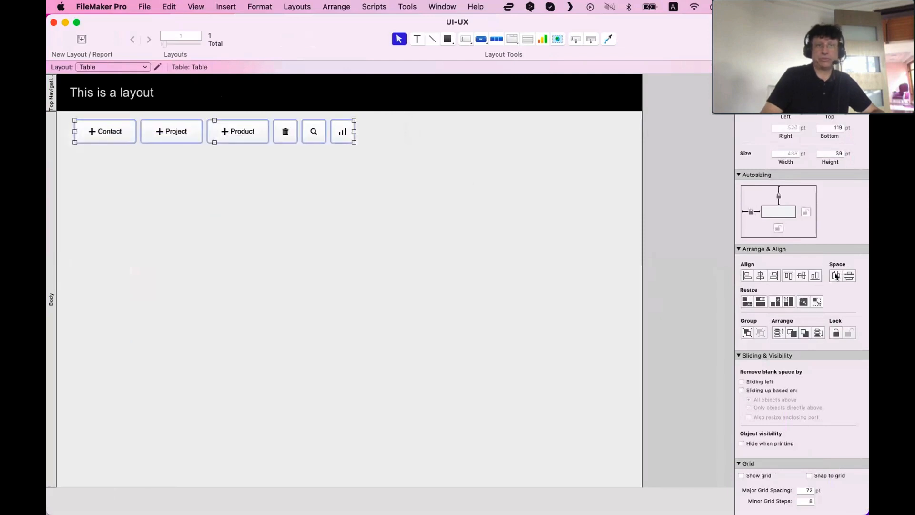
click(309, 209)
Preview the button row in Browse mode and return to Layout mode
drag(427, 119, 113, 134)
key(super+b)
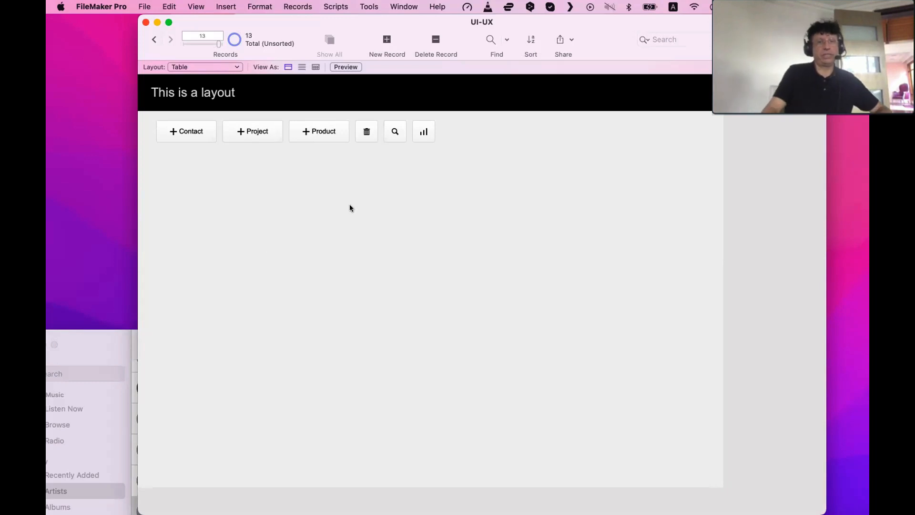
key(super+l)
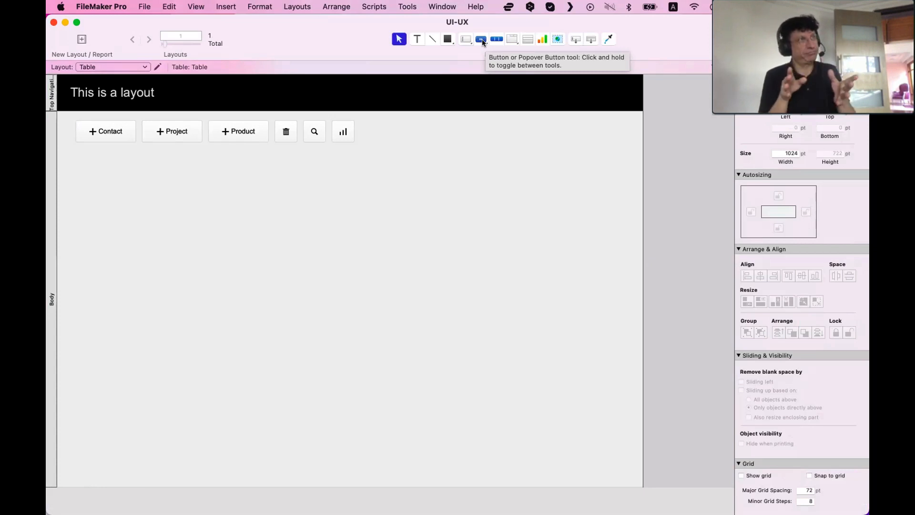
Draw a small popover button below the row and set it to icon-only with the plus icon
drag(474, 39, 483, 75)
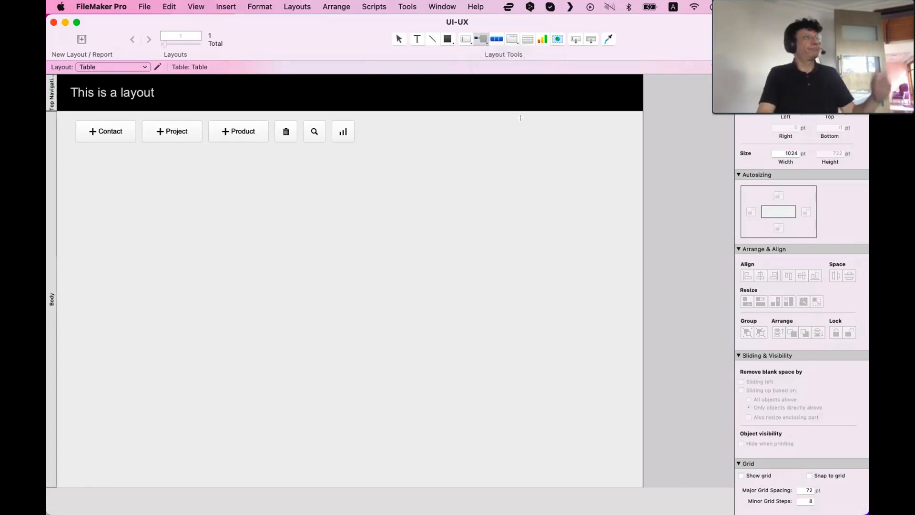
drag(180, 167, 202, 189)
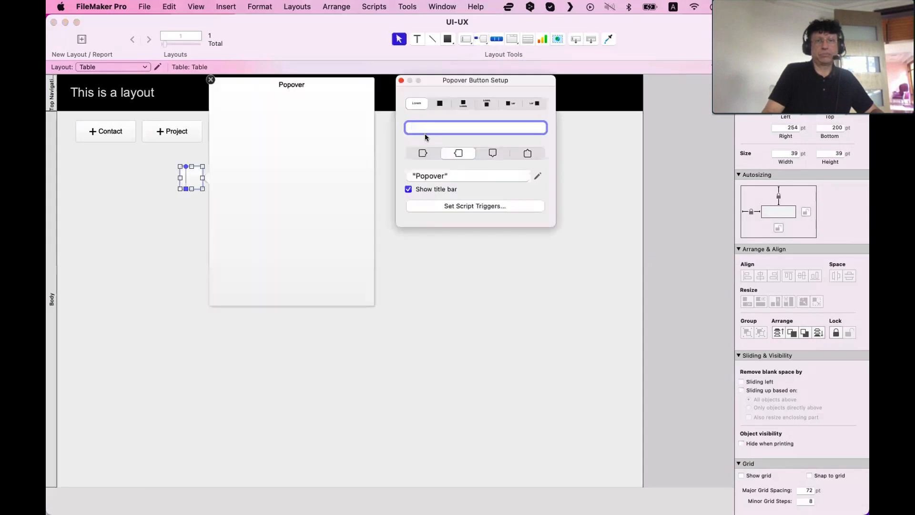
click(439, 103)
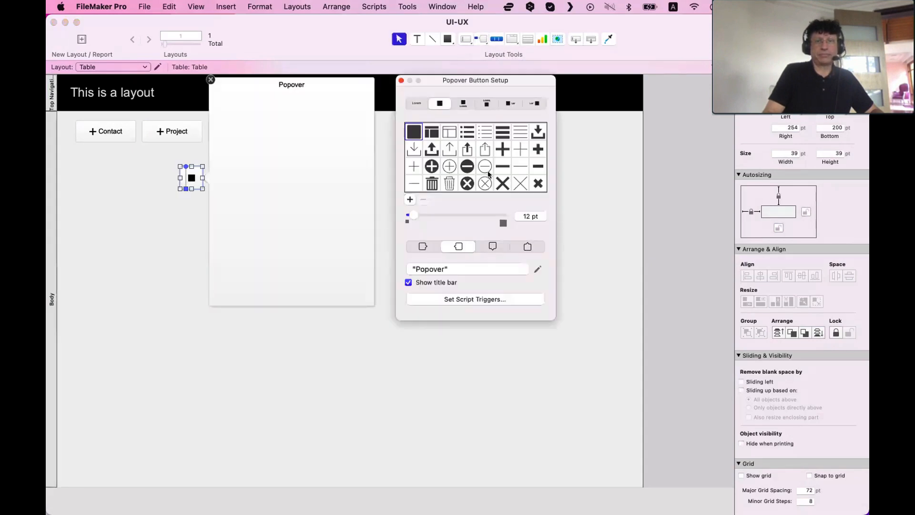
scroll(487, 171, down, 2)
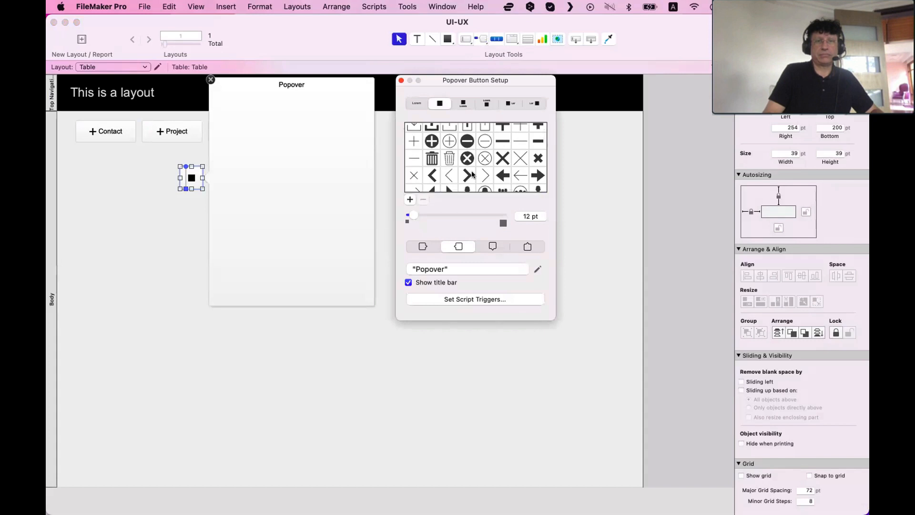
scroll(472, 173, down, 5)
scroll(471, 176, down, 10)
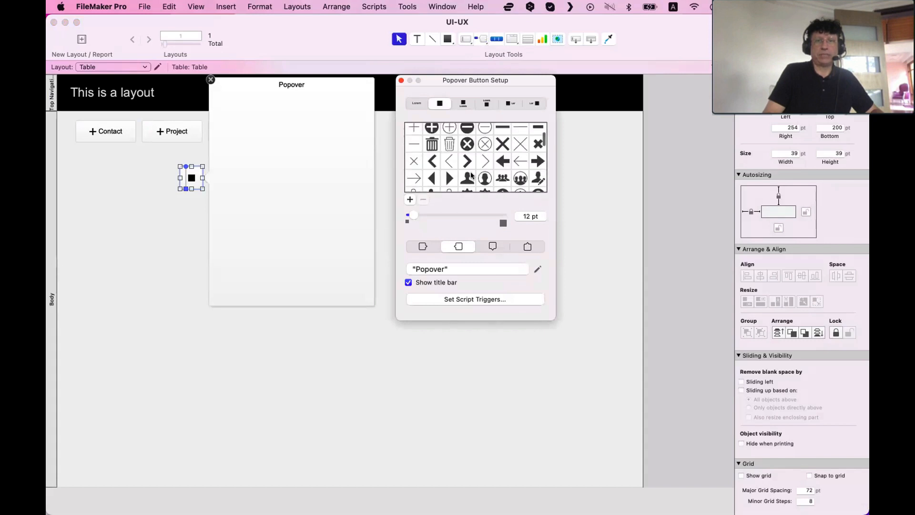
click(502, 149)
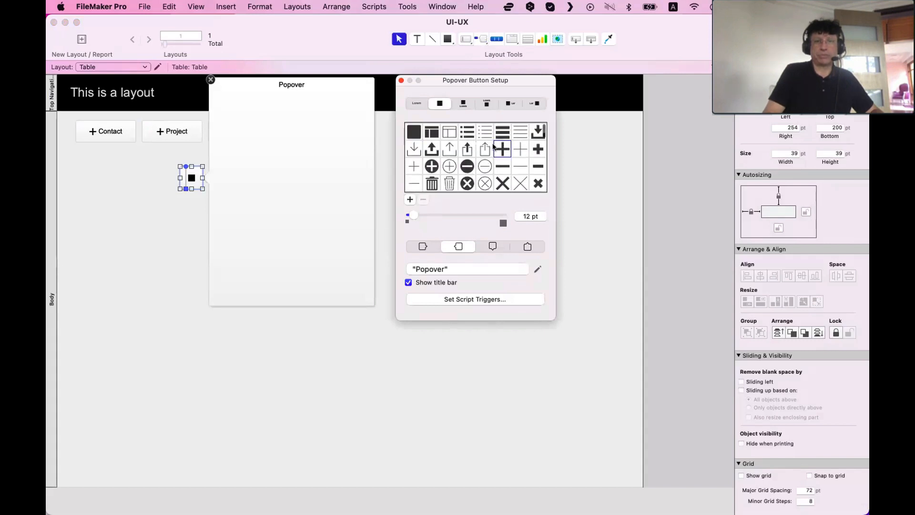
click(323, 87)
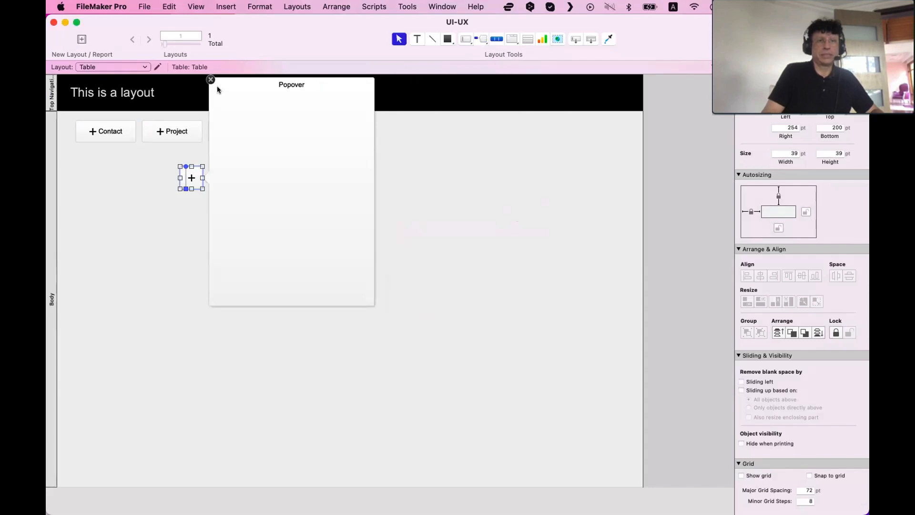
Set the popover's title to Add
click(258, 109)
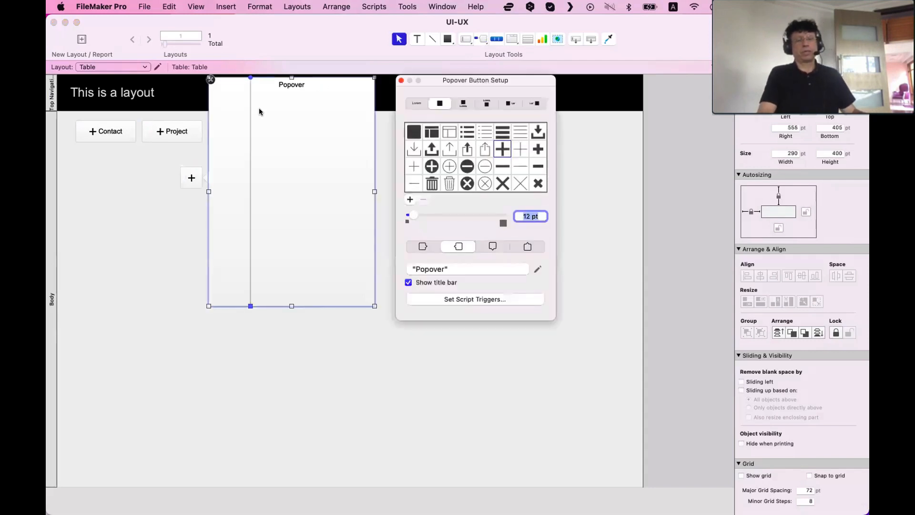
click(430, 266)
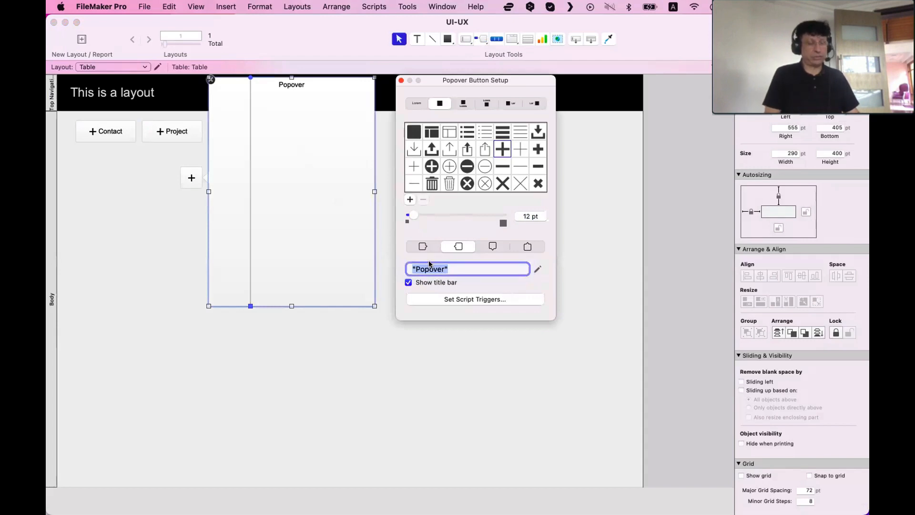
text(Add)
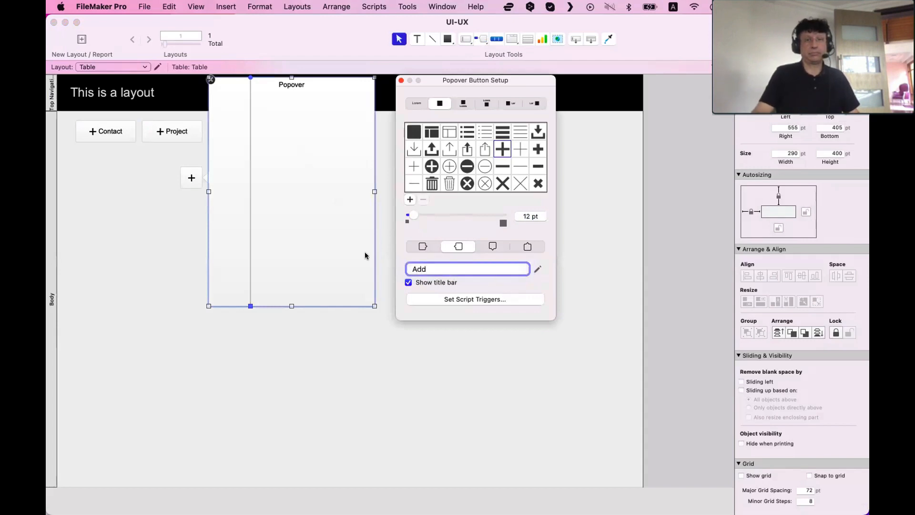
click(306, 244)
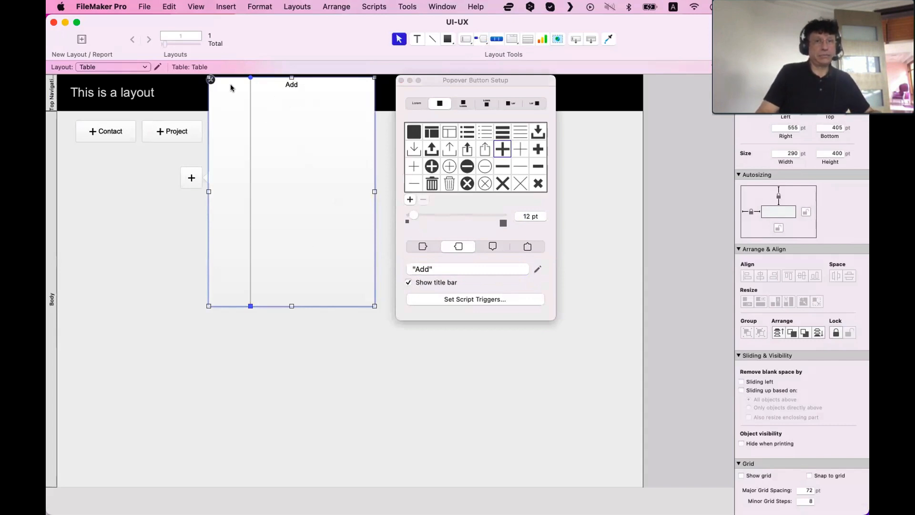
Move the plus popover button lower and drag the Contact, Project and Product buttons into the Add popover
drag(186, 177, 160, 277)
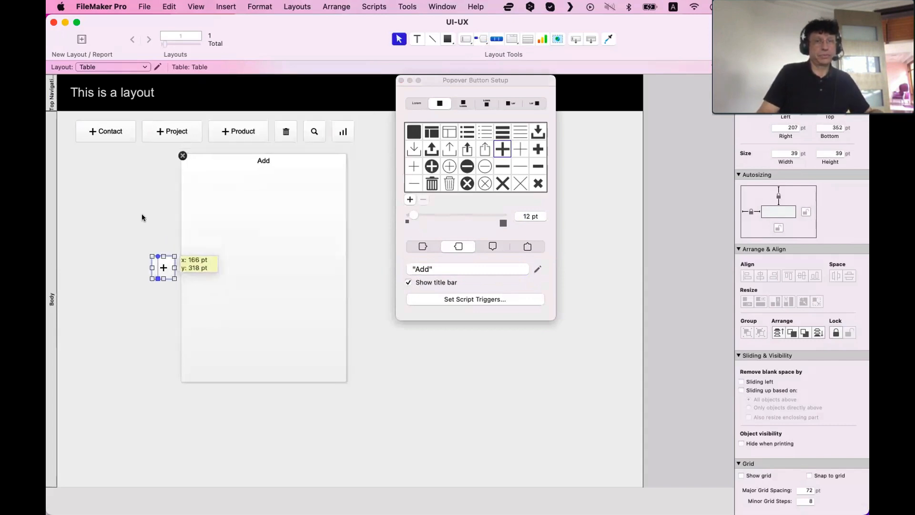
drag(132, 129, 223, 134)
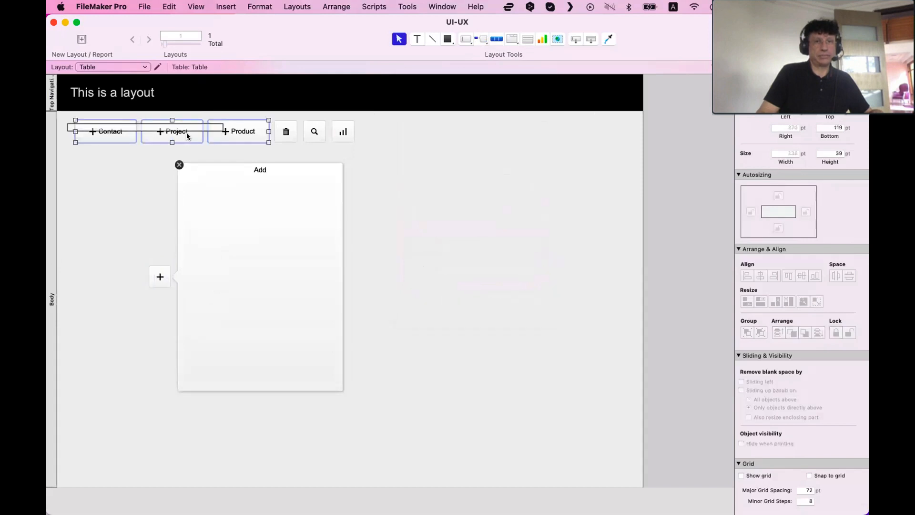
click(143, 152)
drag(103, 128, 213, 194)
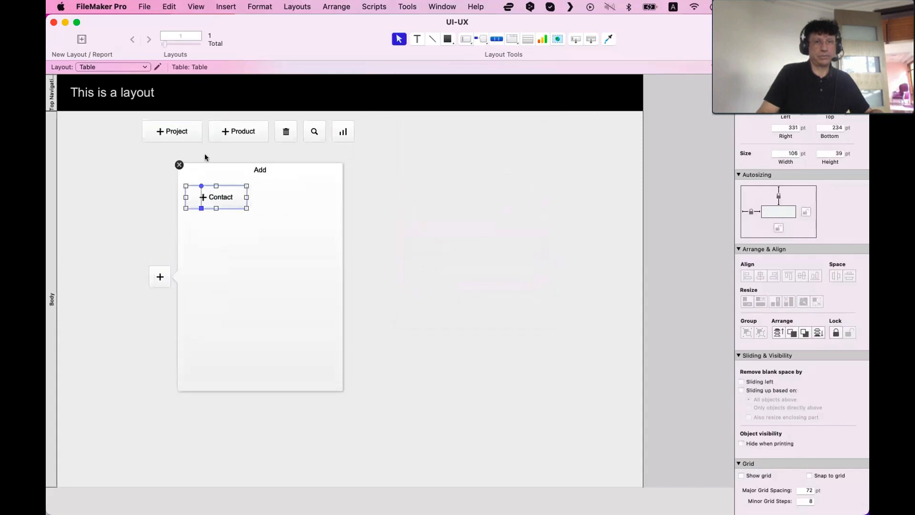
drag(184, 131, 229, 226)
drag(242, 137, 210, 255)
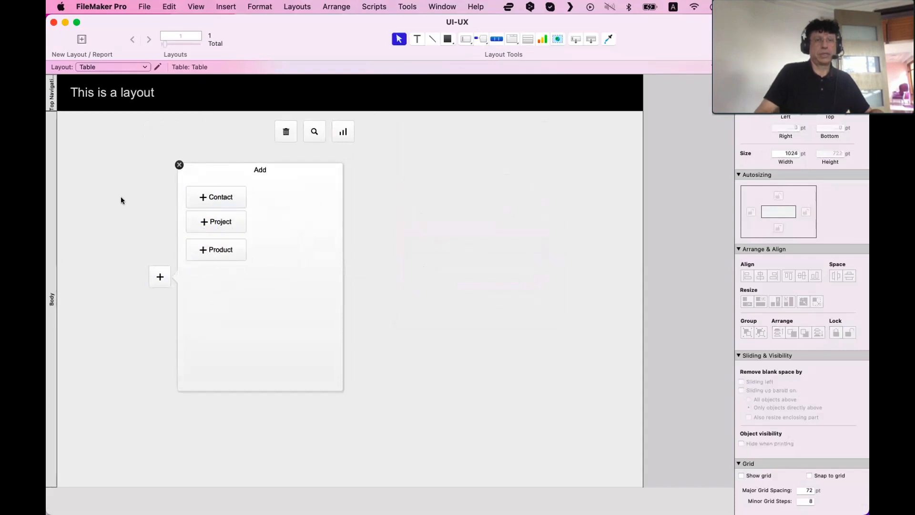
Switch the Contact, Project and Product buttons inside the popover to text-only labels without icons
click(203, 247)
click(217, 199)
double_click(217, 198)
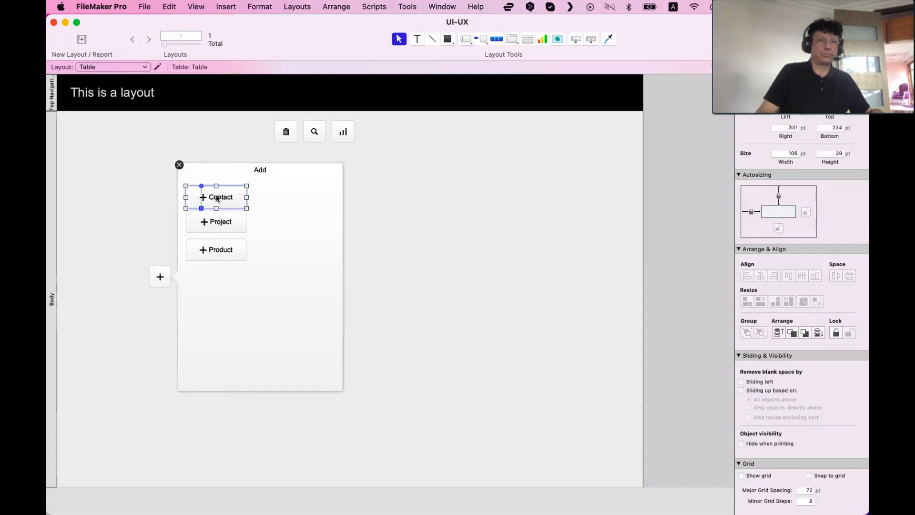
click(279, 215)
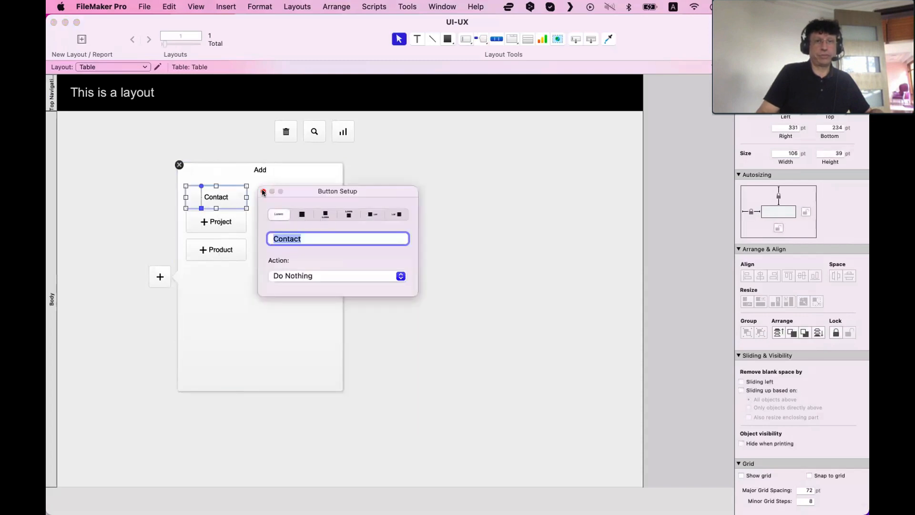
double_click(233, 220)
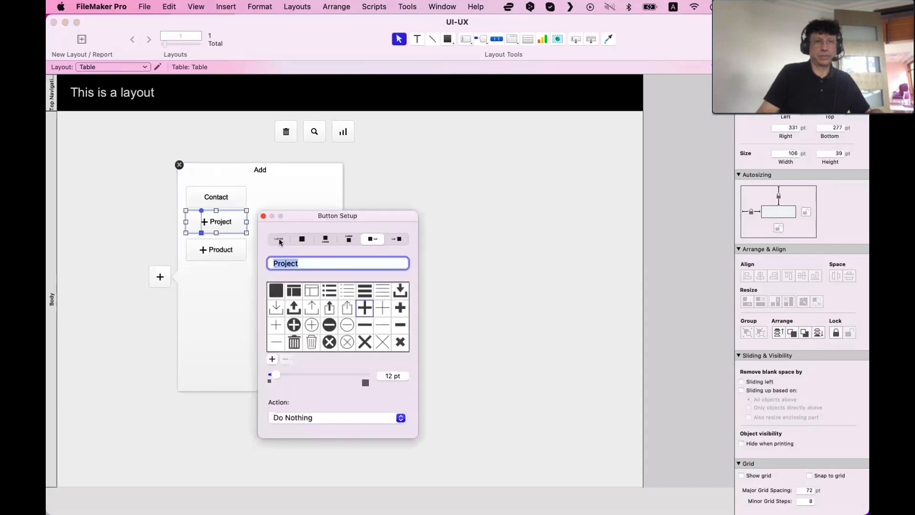
click(279, 239)
click(217, 255)
double_click(217, 256)
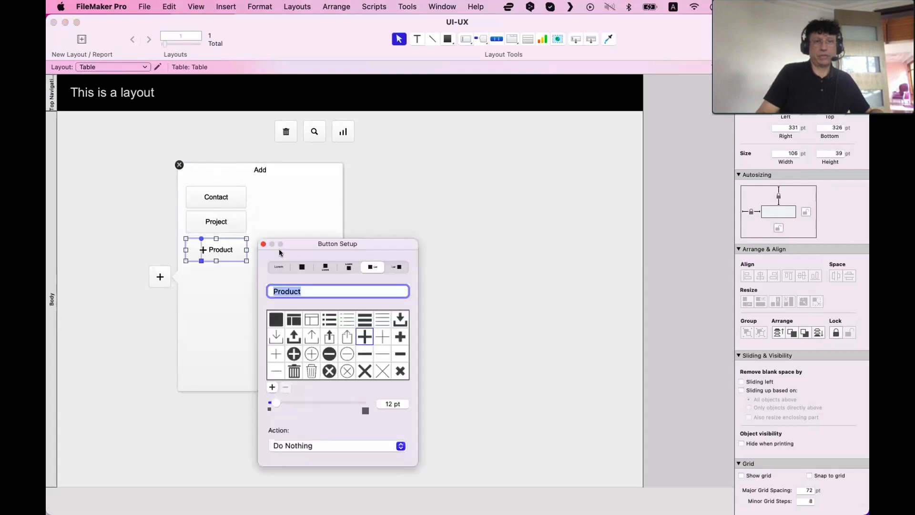
click(281, 267)
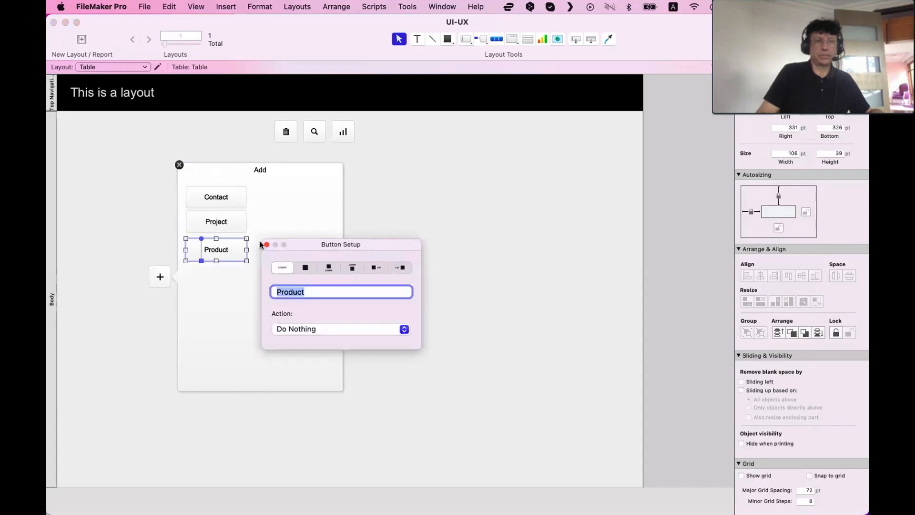
Select the Contact, Project and Product buttons in the popover and space them evenly vertically
click(233, 254)
shift+click(226, 226)
shift+click(224, 197)
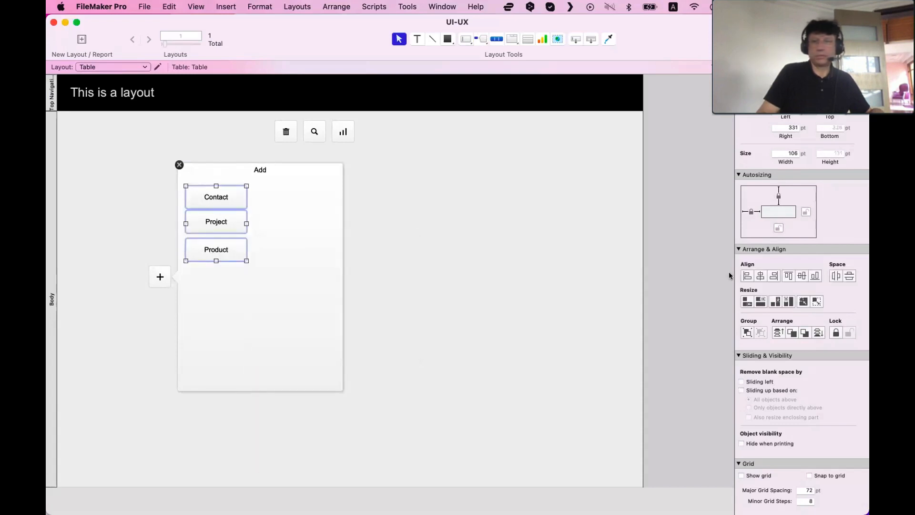
click(850, 276)
click(317, 292)
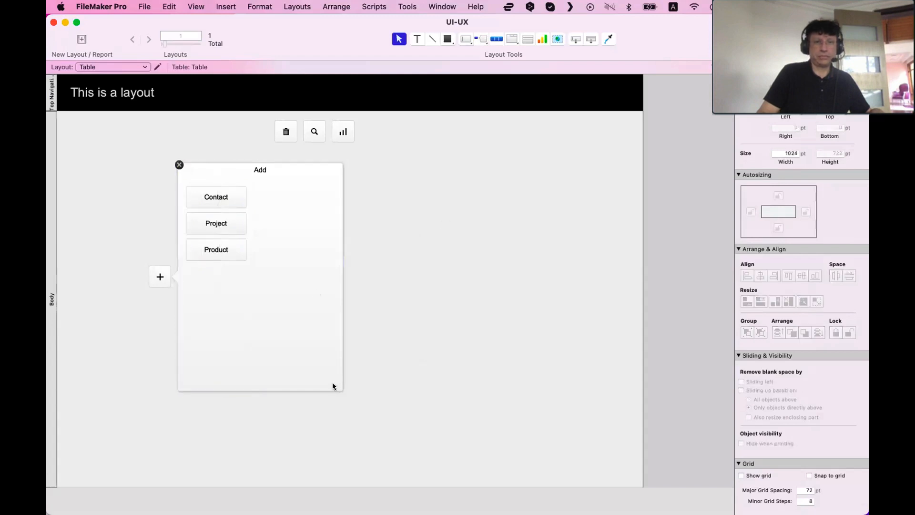
Resize the Add popover down to fit closely around its three buttons
click(339, 387)
drag(337, 390, 255, 276)
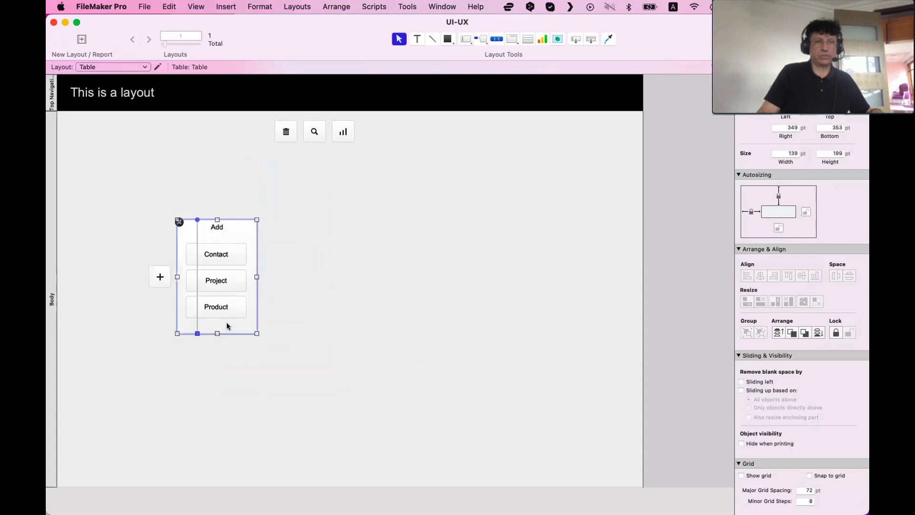
drag(218, 334, 218, 330)
click(294, 300)
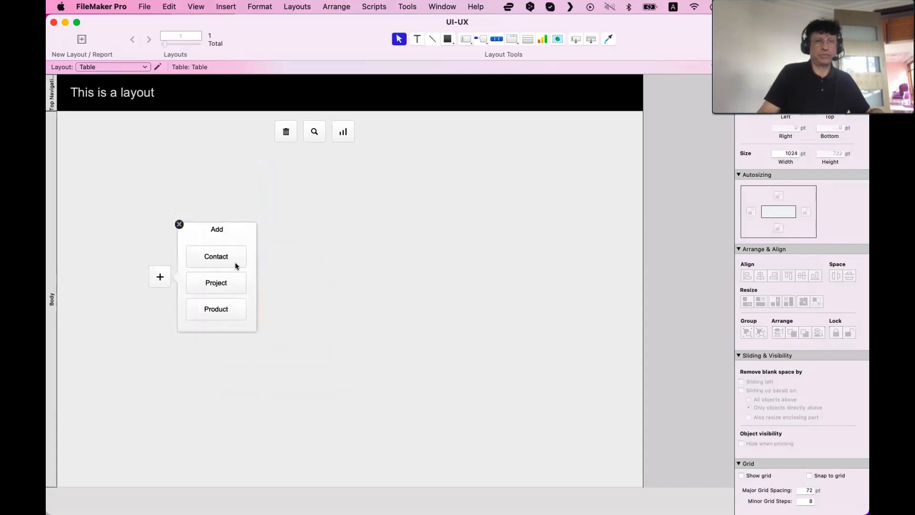
Increase the Add popover's top padding to 11 pt
click(217, 237)
click(813, 82)
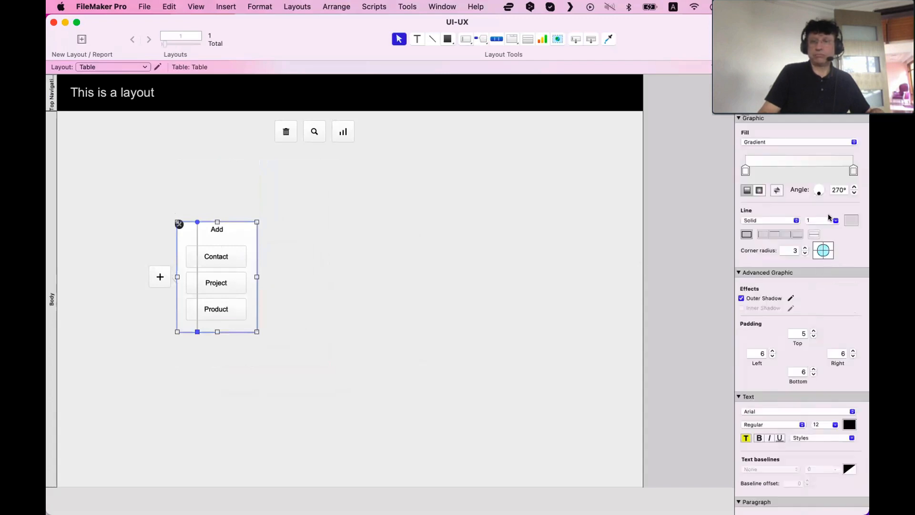
click(812, 330)
click(812, 329)
click(812, 330)
click(812, 330)
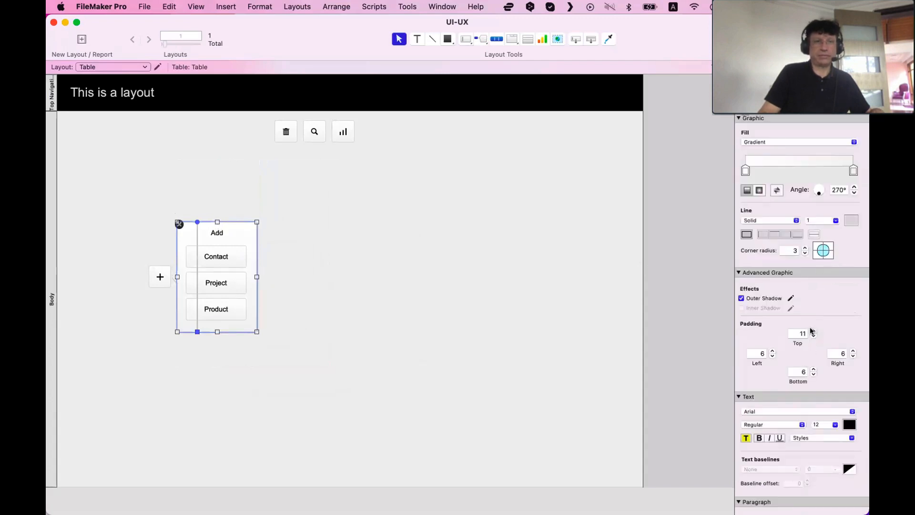
Move the plus button to the layout's top-left corner and line up the trash, search and chart buttons beside it
click(427, 282)
click(159, 276)
drag(160, 277, 90, 142)
click(109, 89)
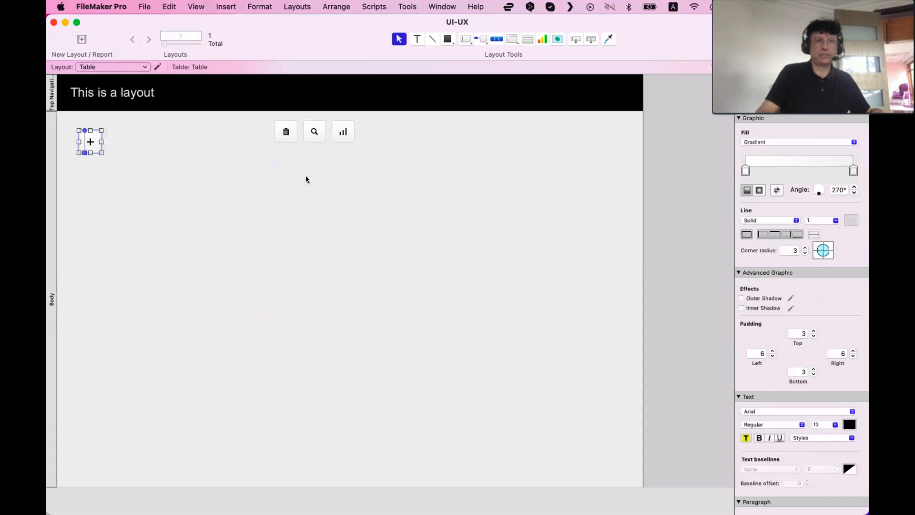
click(305, 176)
drag(313, 133, 90, 142)
click(166, 157)
drag(167, 156, 87, 135)
Space the four icon buttons evenly horizontally
click(758, 82)
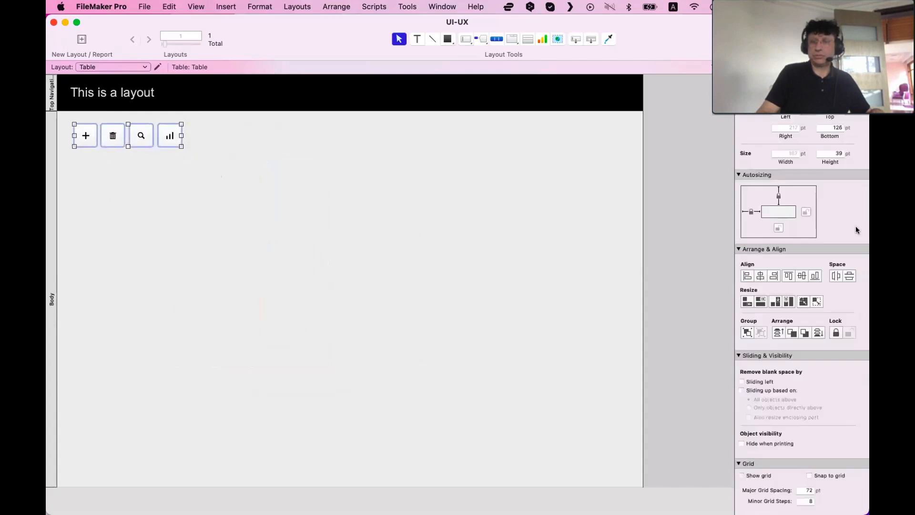
click(832, 275)
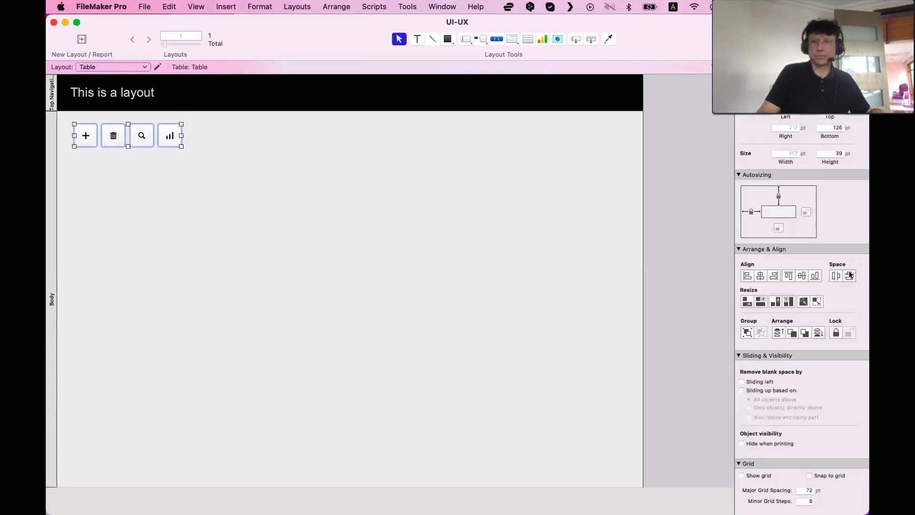
click(333, 167)
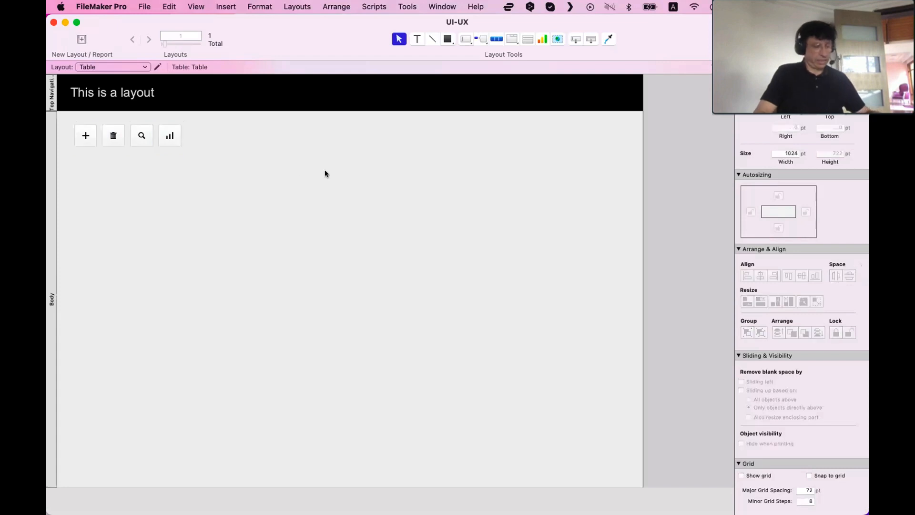
Switch to Browse mode and open and close the Add popover to test it
key(super+b)
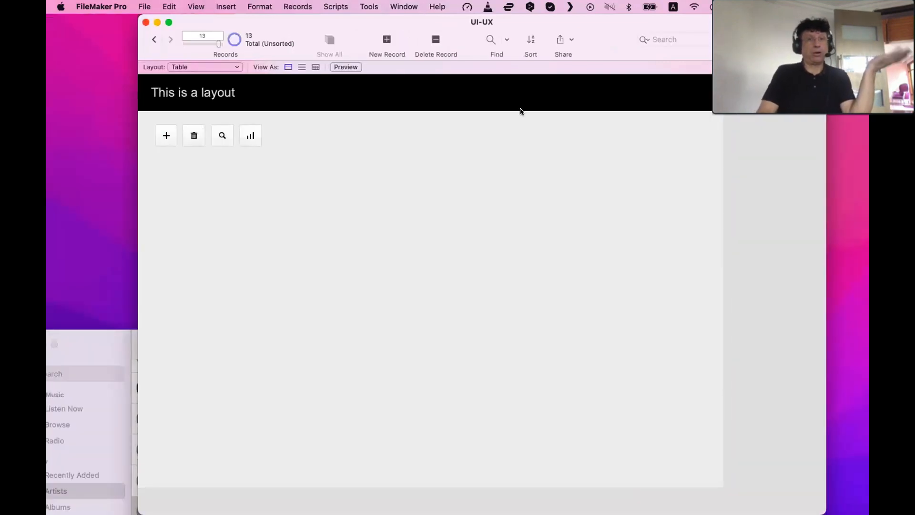
click(174, 135)
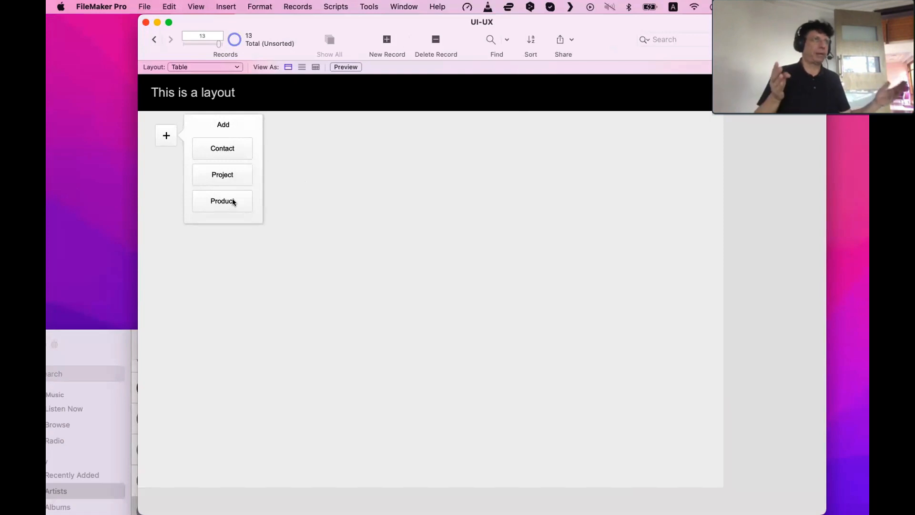
click(327, 253)
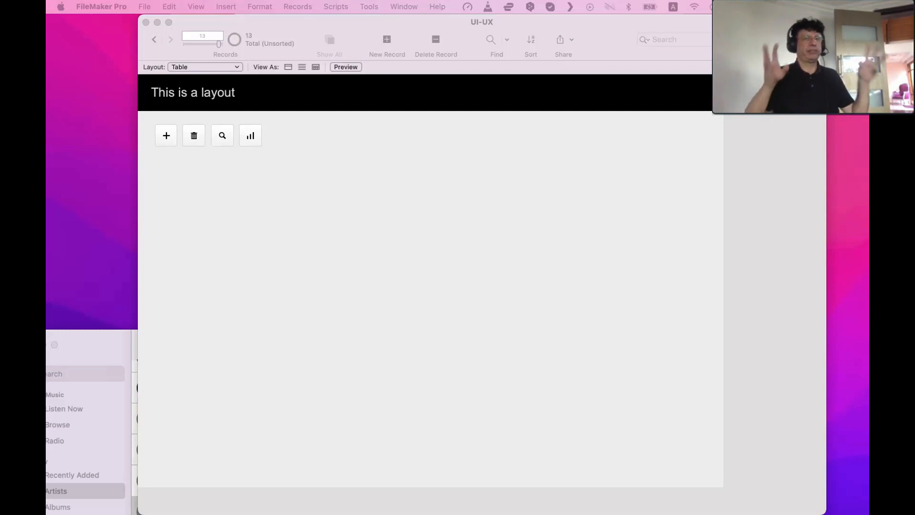
click(359, 213)
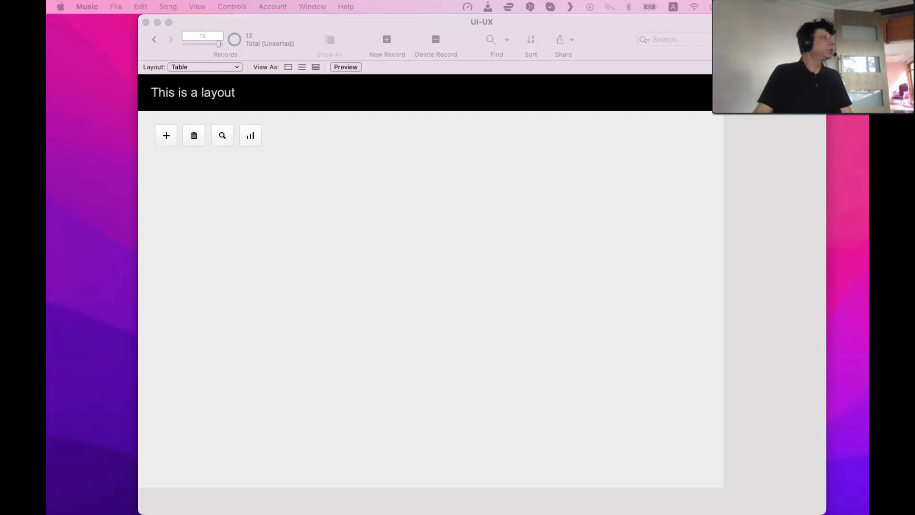
Open Discord's user settings and browse the Appearance, Voice & Video, Text & Images, Notifications and Keybinds pages
drag(603, 6, 267, 6)
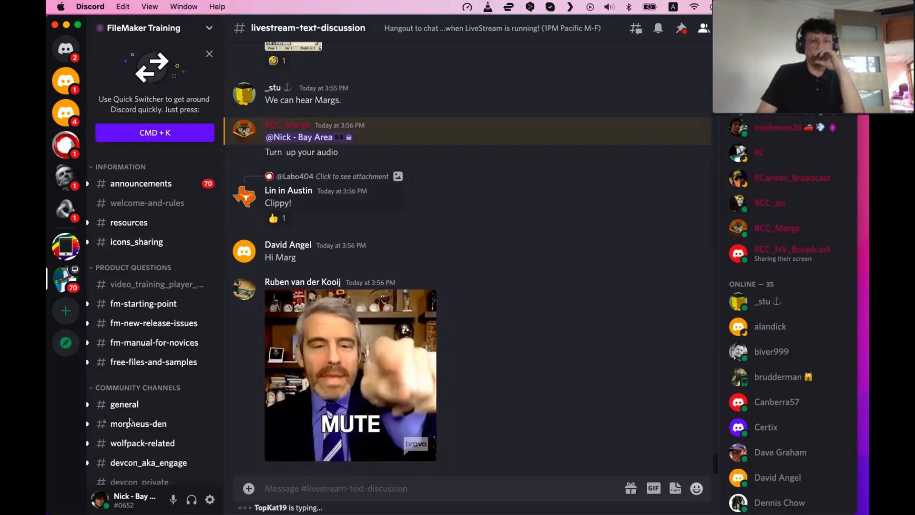
click(210, 500)
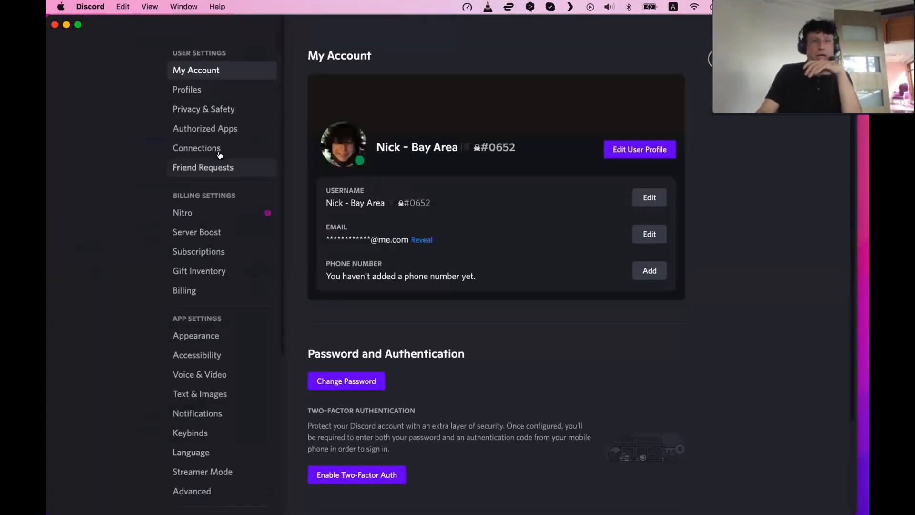
click(219, 337)
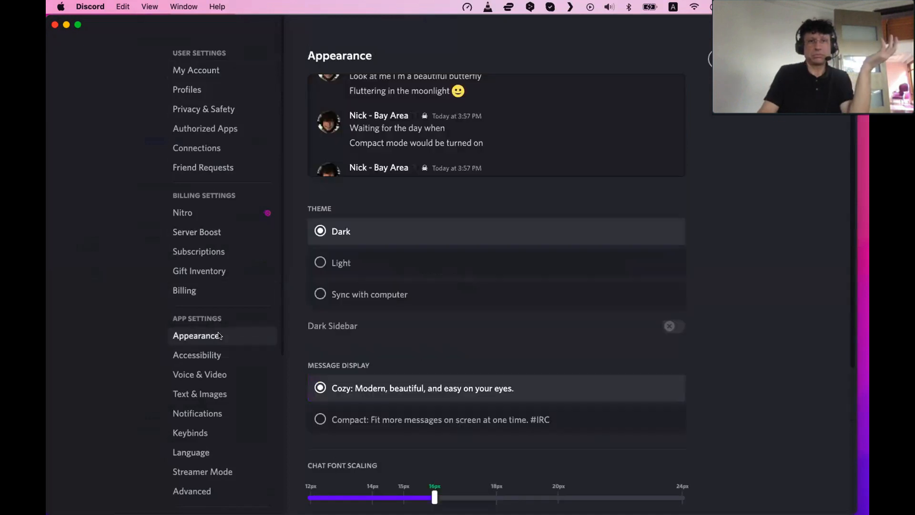
scroll(470, 208, down, 5)
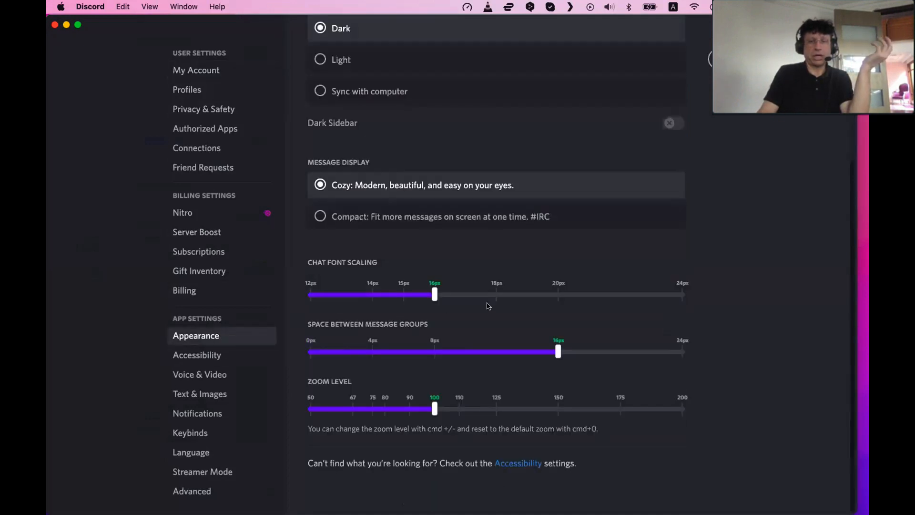
click(227, 362)
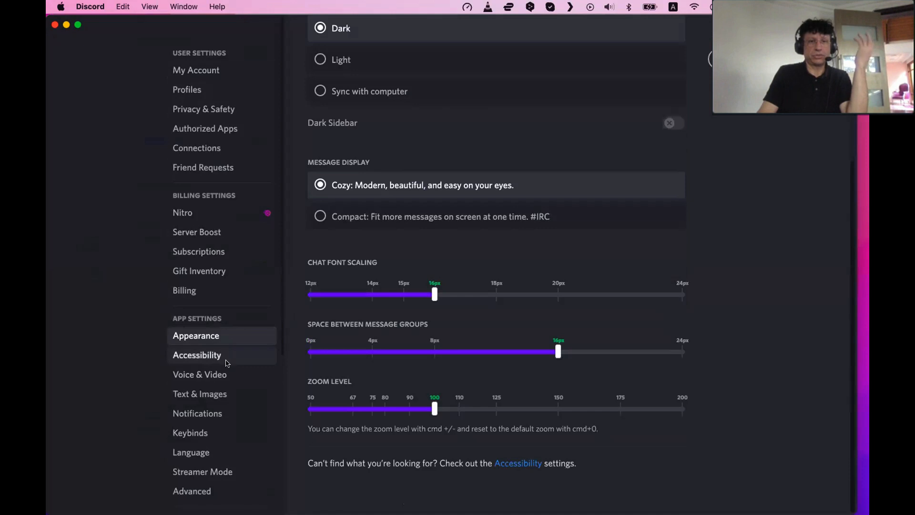
click(227, 378)
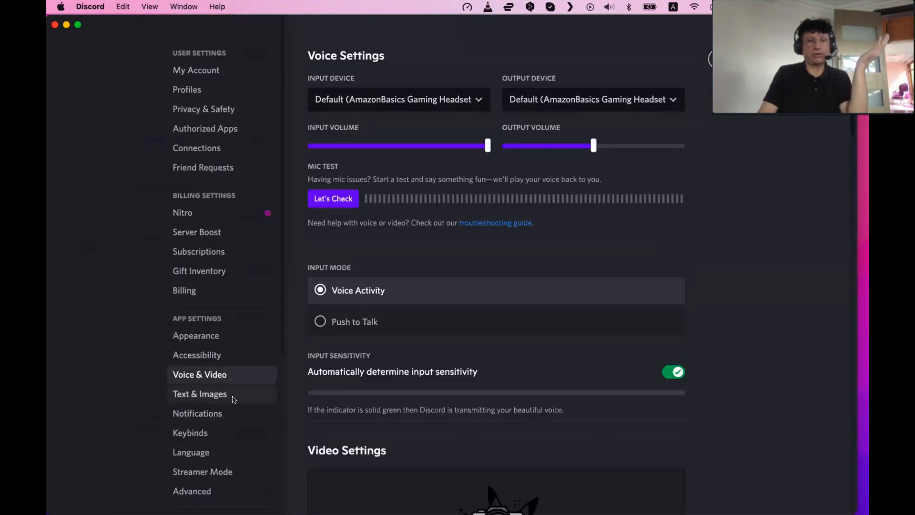
click(234, 400)
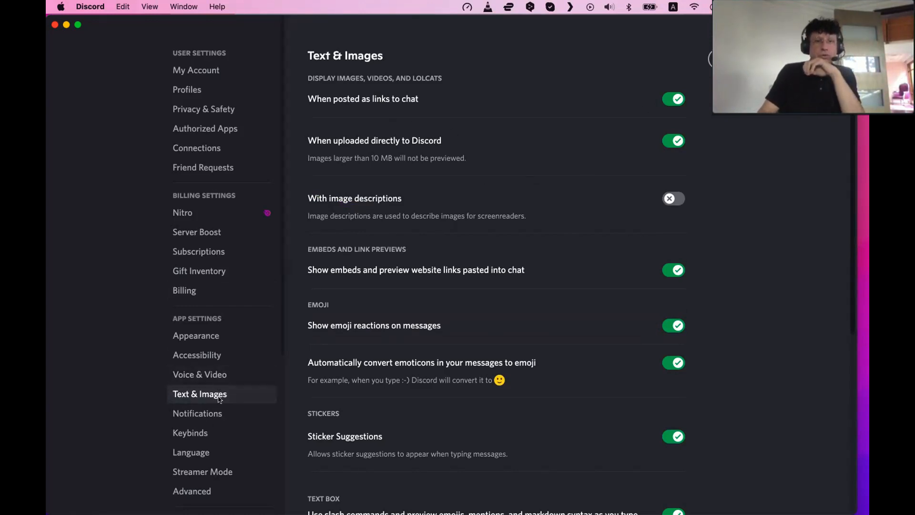
click(220, 412)
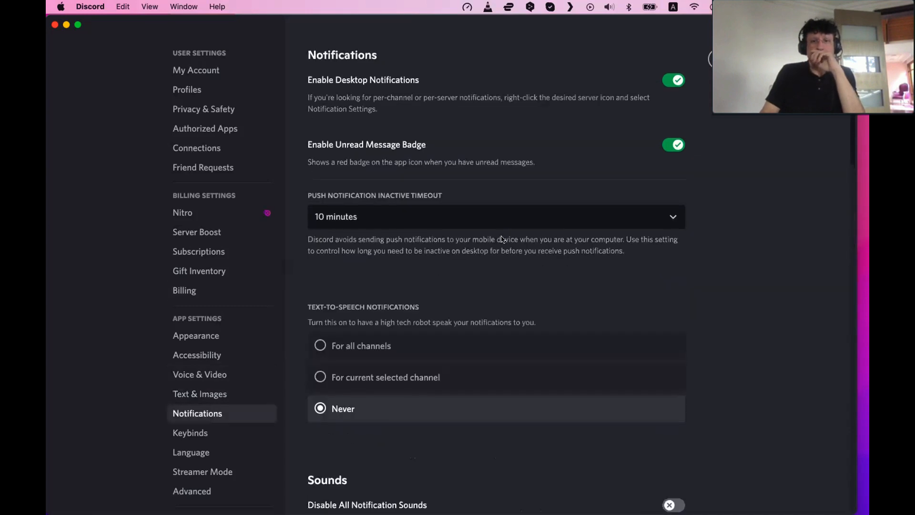
scroll(453, 310, down, 20)
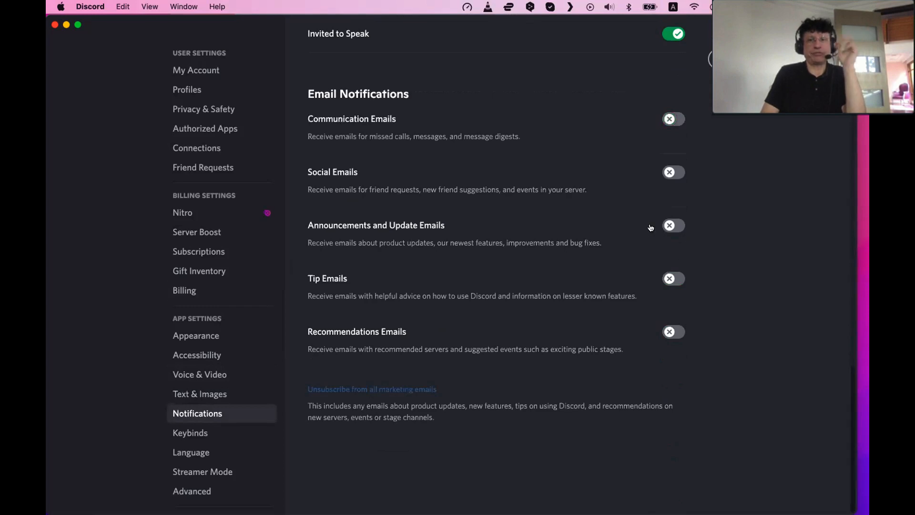
click(196, 434)
scroll(355, 389, down, 20)
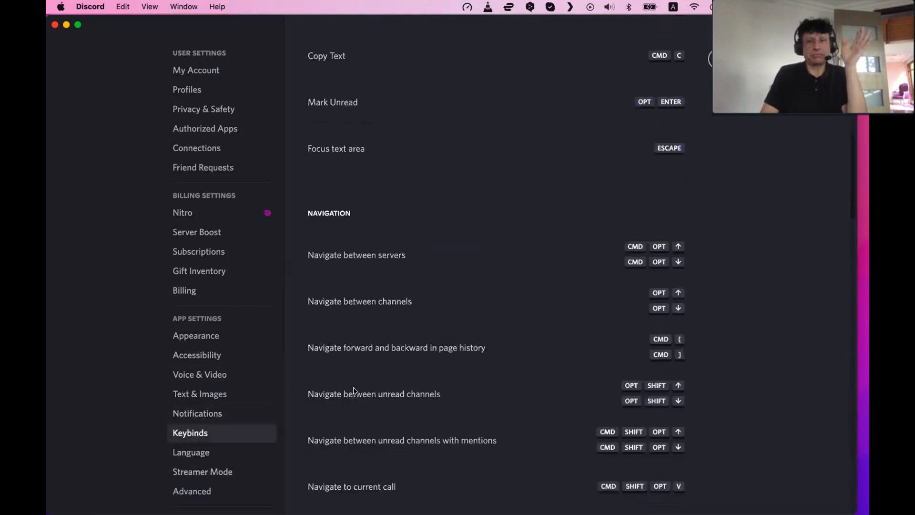
scroll(354, 390, up, 15)
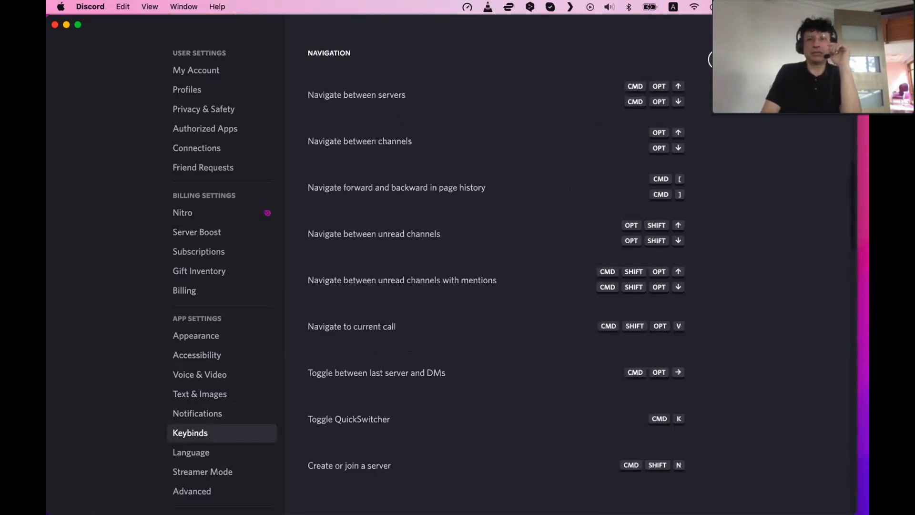
key(Escape)
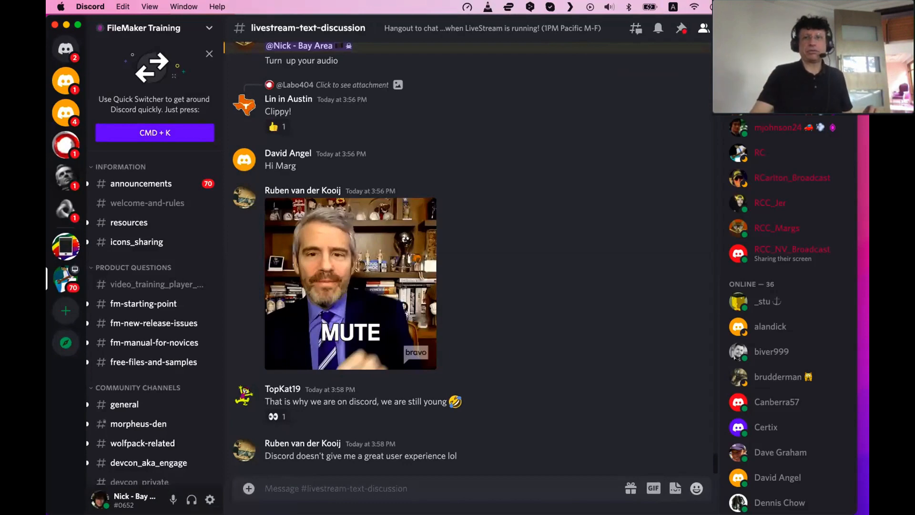
Return to the FileMaker window and switch back to Layout mode
drag(610, 35, 93, 281)
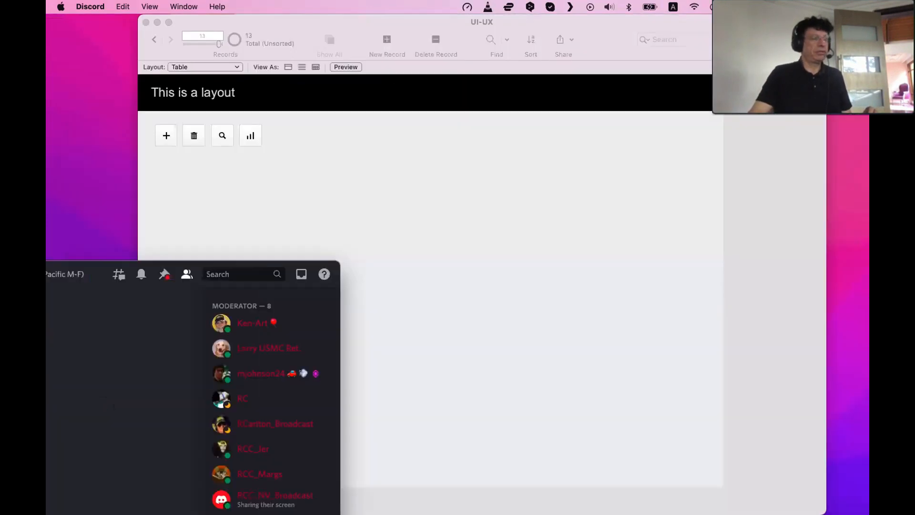
click(526, 235)
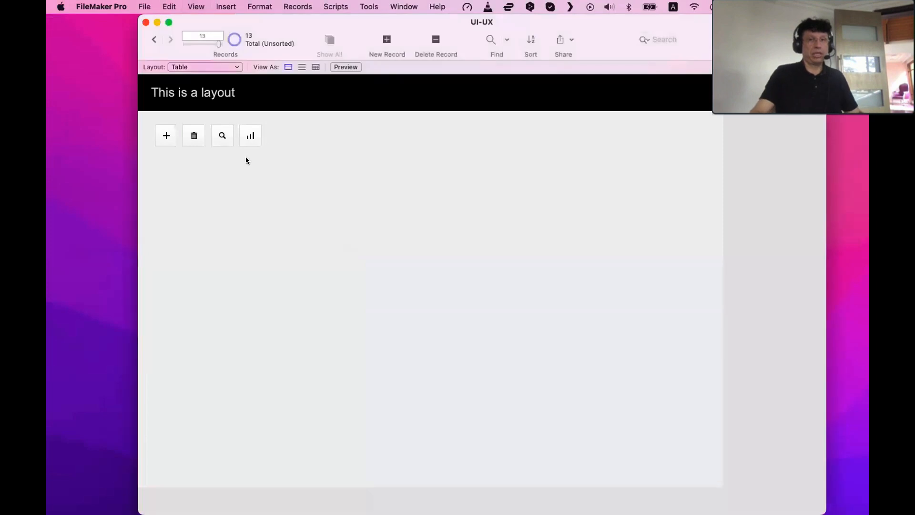
key(super+l)
Select the four icon buttons and set their fill and line to None
click(174, 137)
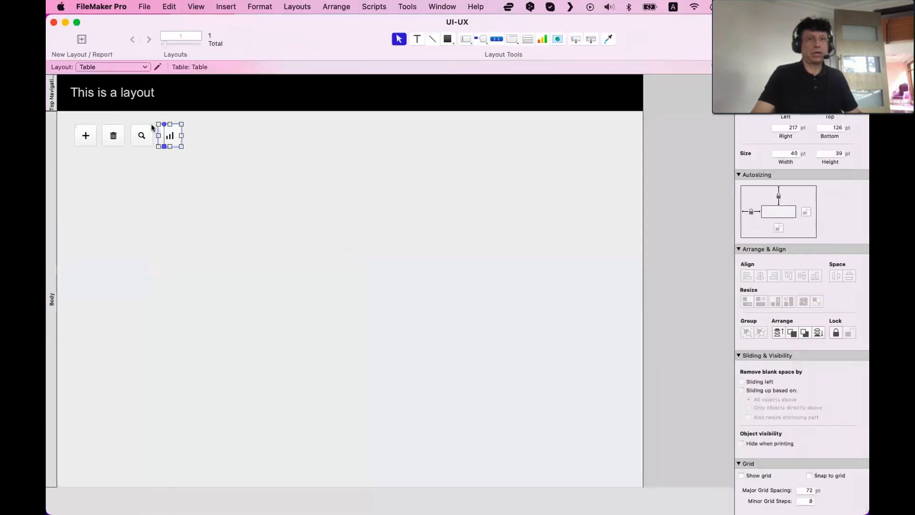
click(809, 82)
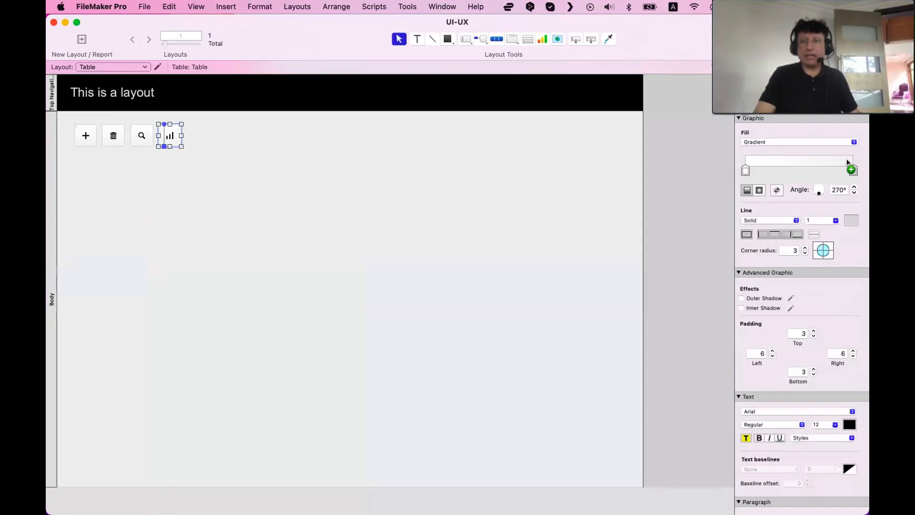
click(764, 234)
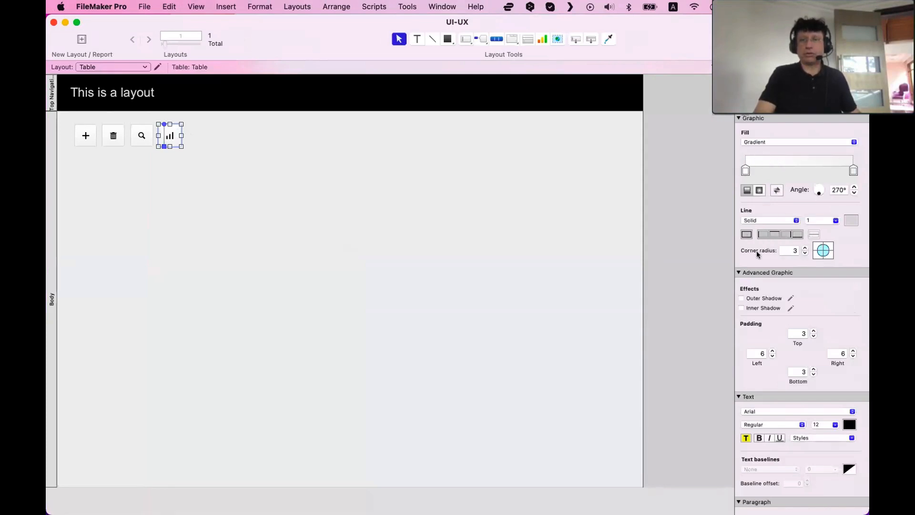
scroll(802, 248, down, 1)
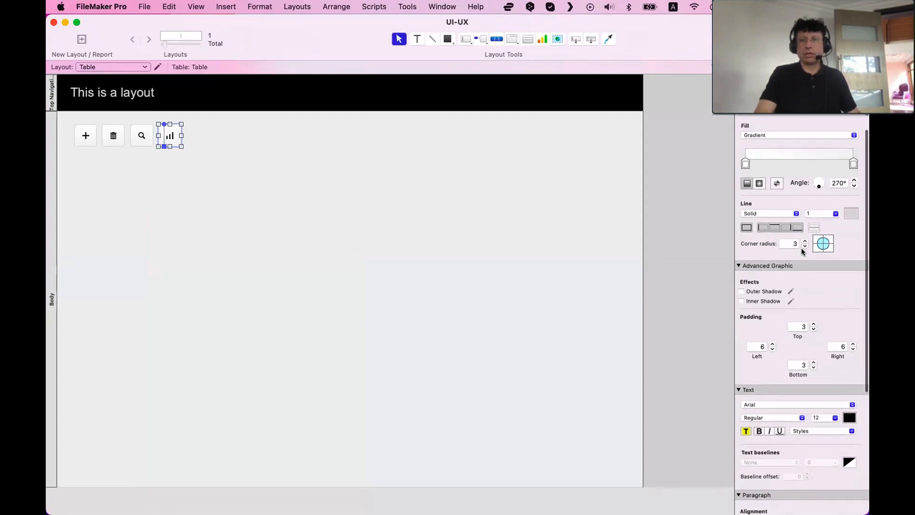
drag(288, 252, 69, 120)
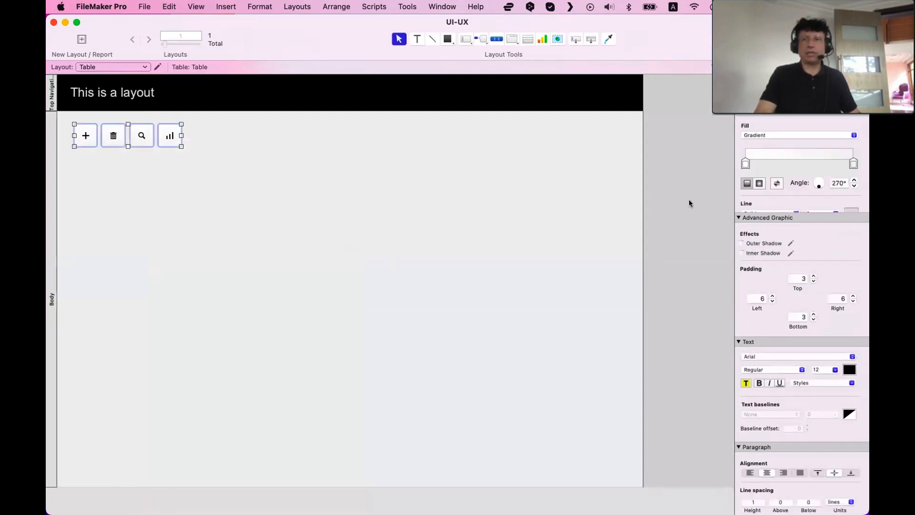
click(756, 135)
click(762, 119)
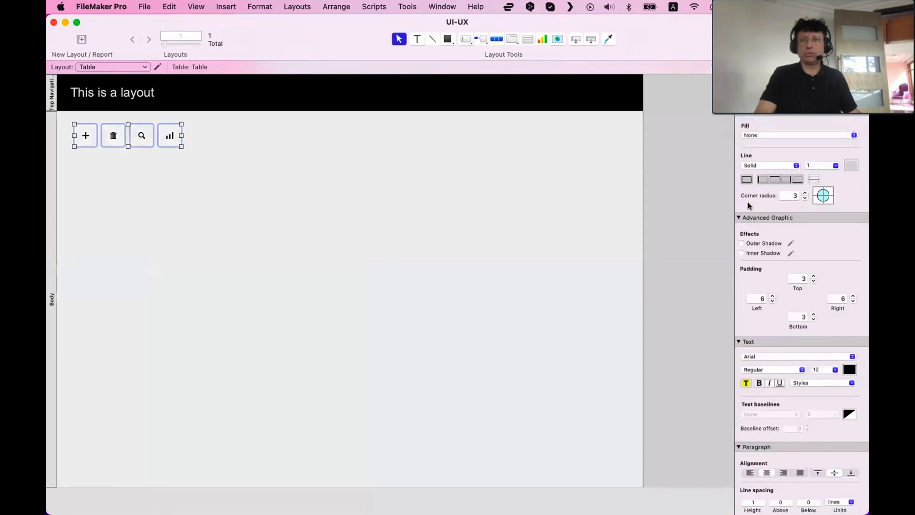
click(747, 179)
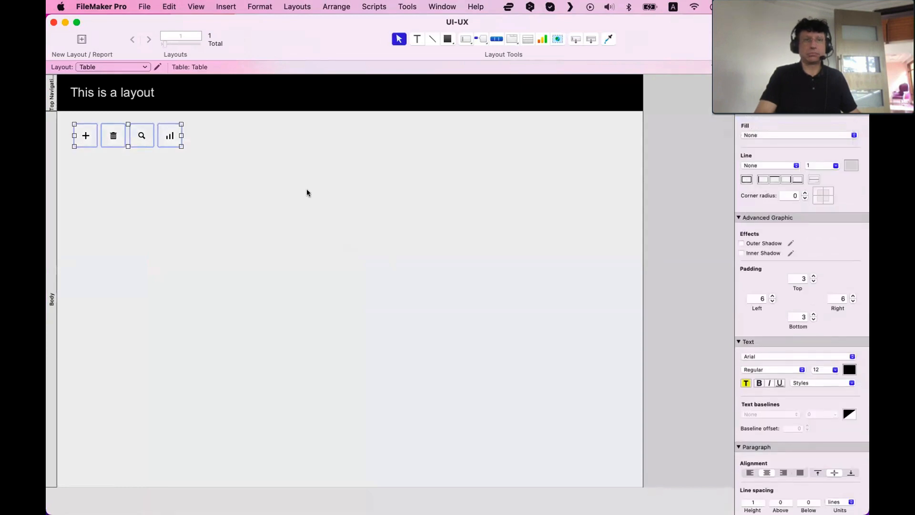
Select the four icon buttons and distribute them horizontally with even spacing
click(250, 160)
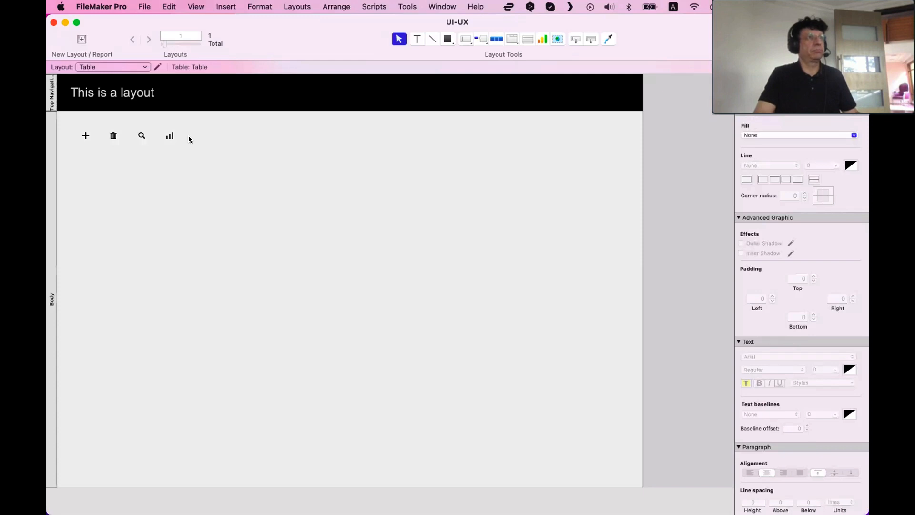
scroll(187, 137, right, 2)
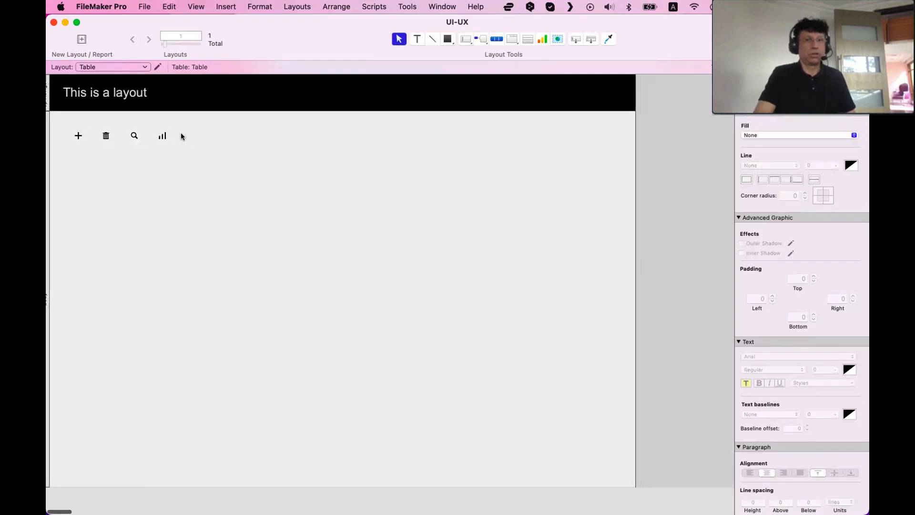
scroll(181, 134, left, 2)
drag(249, 28, 352, 101)
drag(293, 222, 151, 213)
click(189, 208)
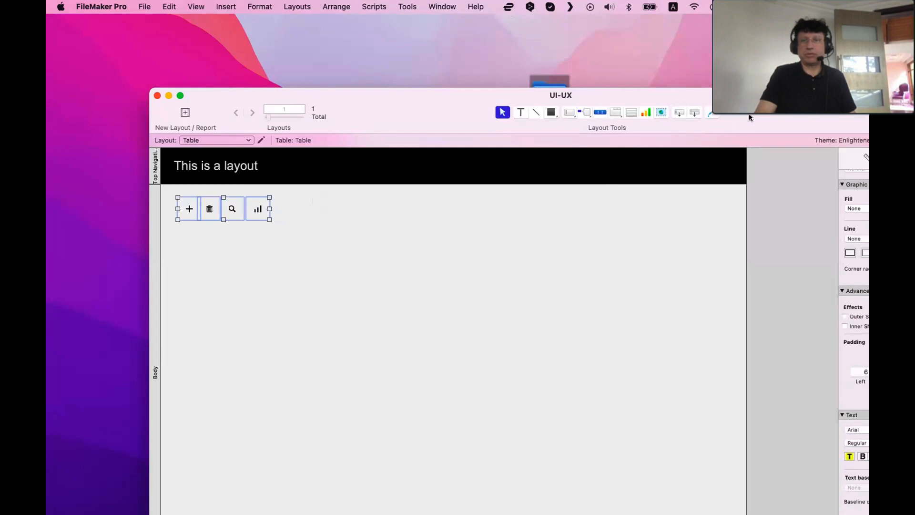
drag(750, 117, 609, 82)
click(725, 122)
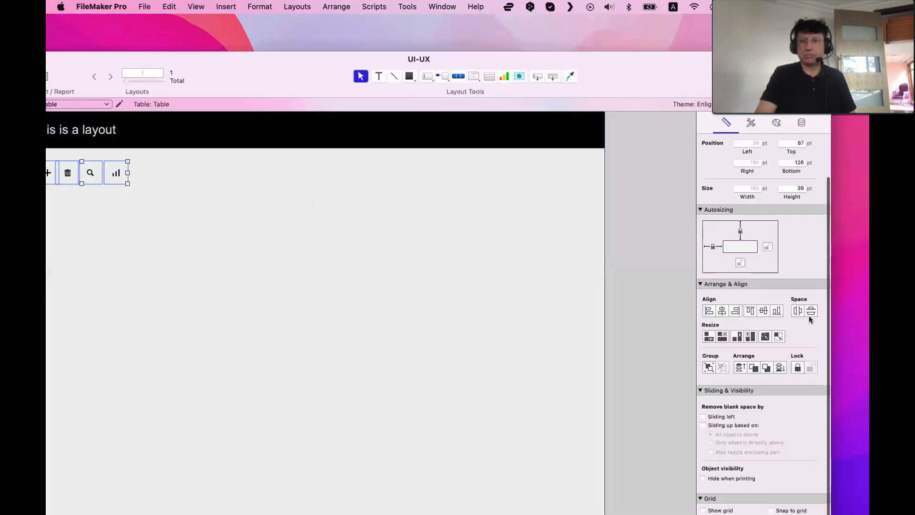
click(797, 311)
click(449, 239)
drag(277, 80, 365, 87)
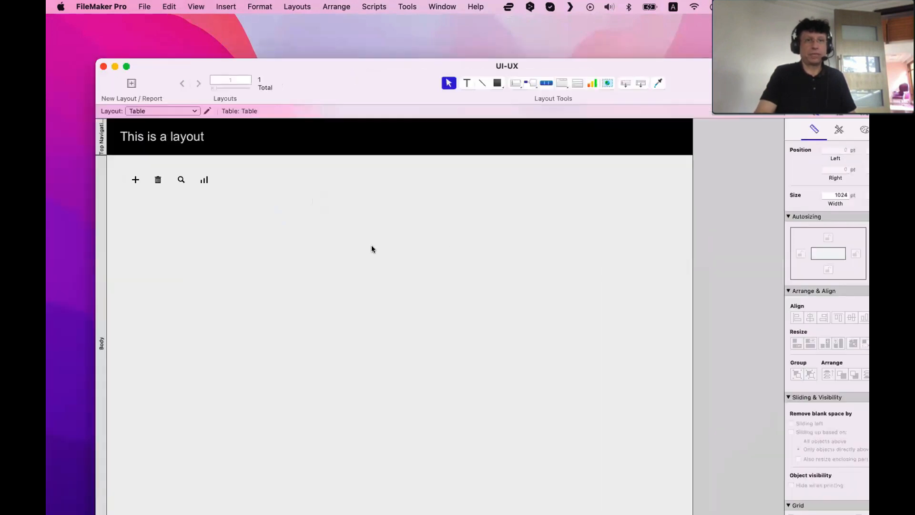
Draw a short horizontal line beneath the icon buttons and set its line colour to DEDEDE
click(482, 84)
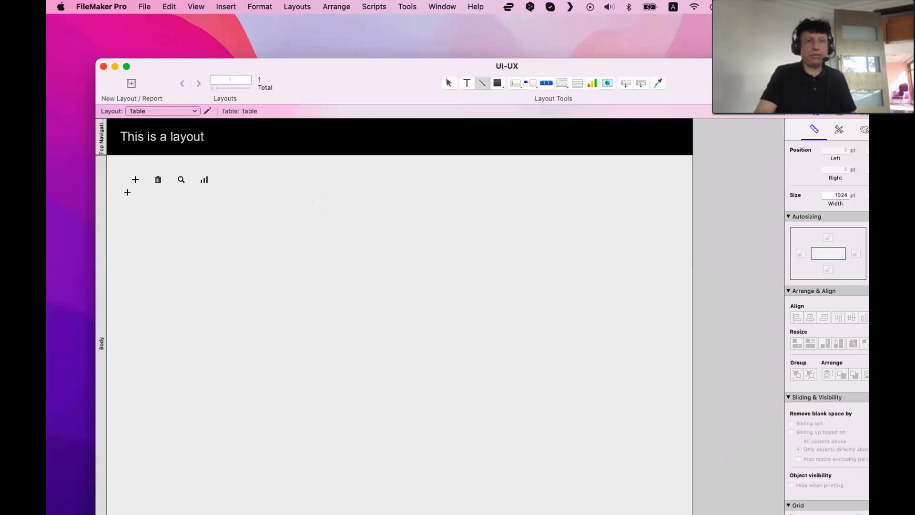
drag(128, 197, 228, 198)
drag(865, 149, 775, 128)
click(775, 115)
click(810, 193)
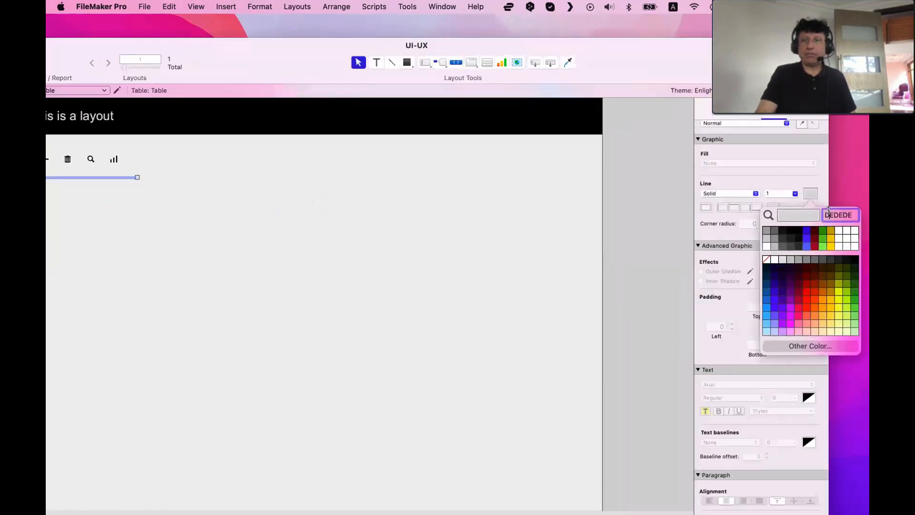
key(Return)
click(230, 236)
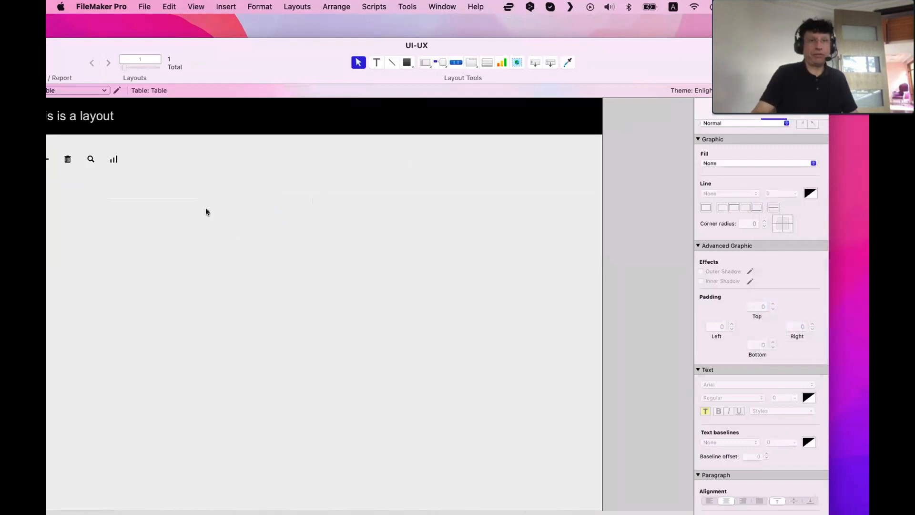
Preview the layout in Browse mode and return to Layout mode
drag(206, 72, 405, 90)
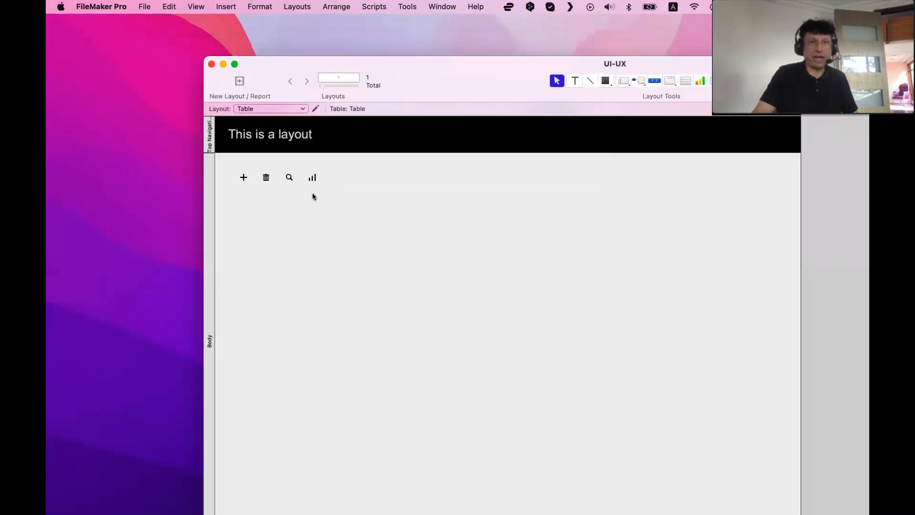
drag(313, 193, 315, 189)
click(330, 203)
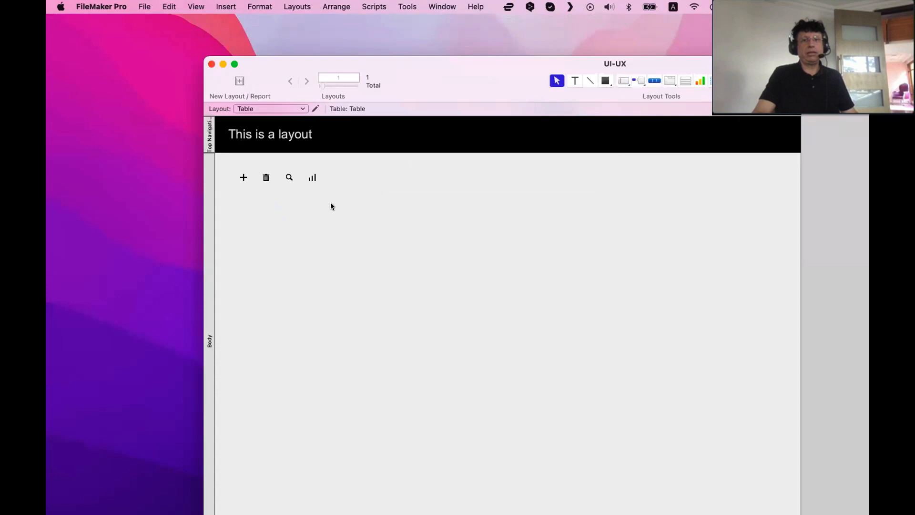
click(298, 192)
key(super+b)
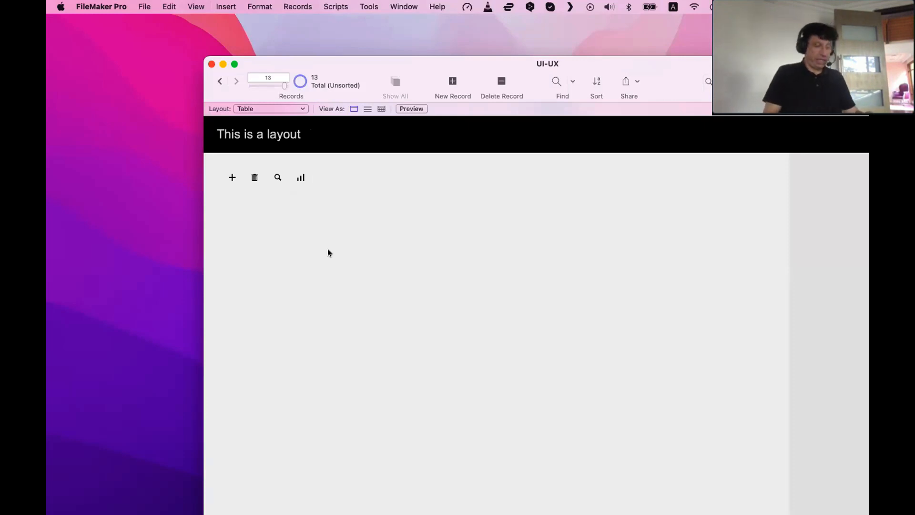
key(super+l)
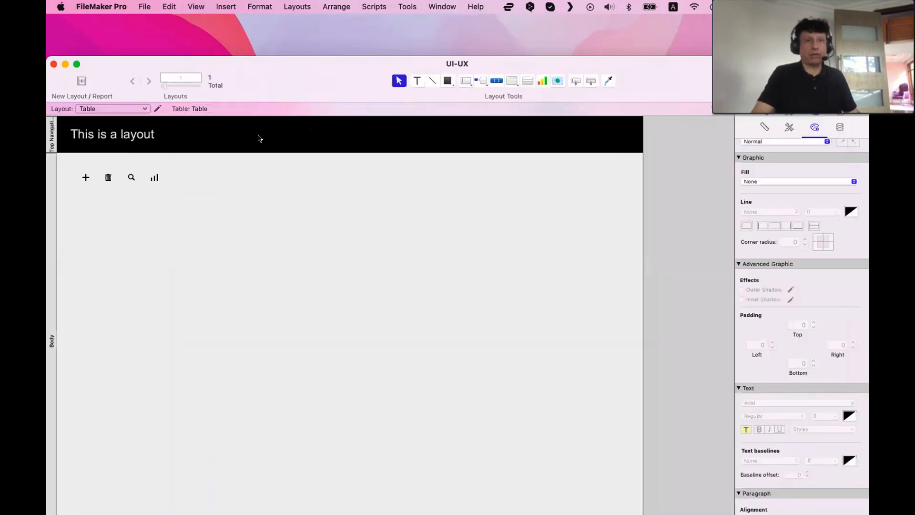
Remove the black Top Navigation part by collapsing its boundary
click(122, 147)
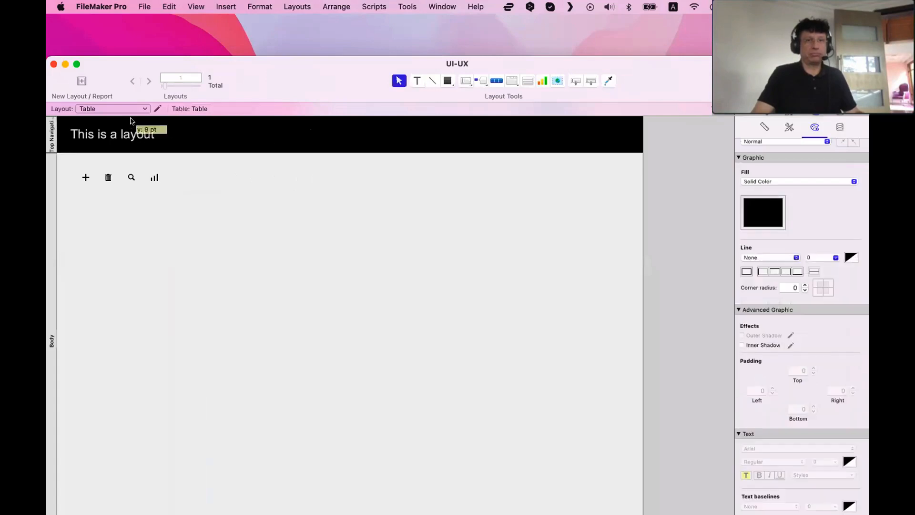
drag(131, 121, 142, 113)
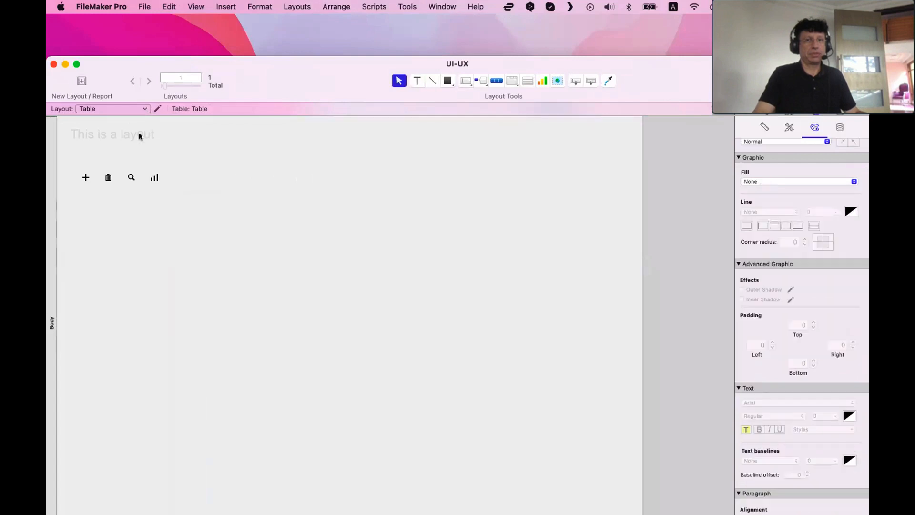
Set the layout title's text colour to black and nudge the title slightly right
click(118, 135)
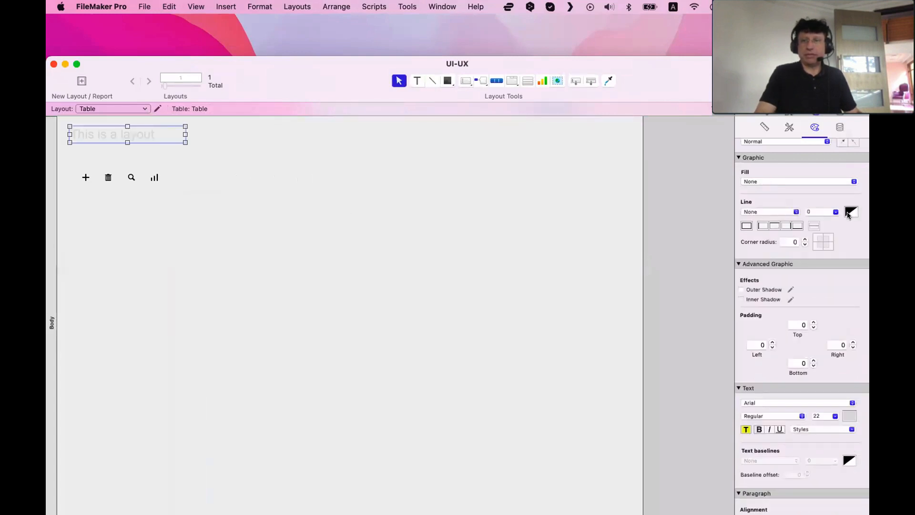
click(850, 415)
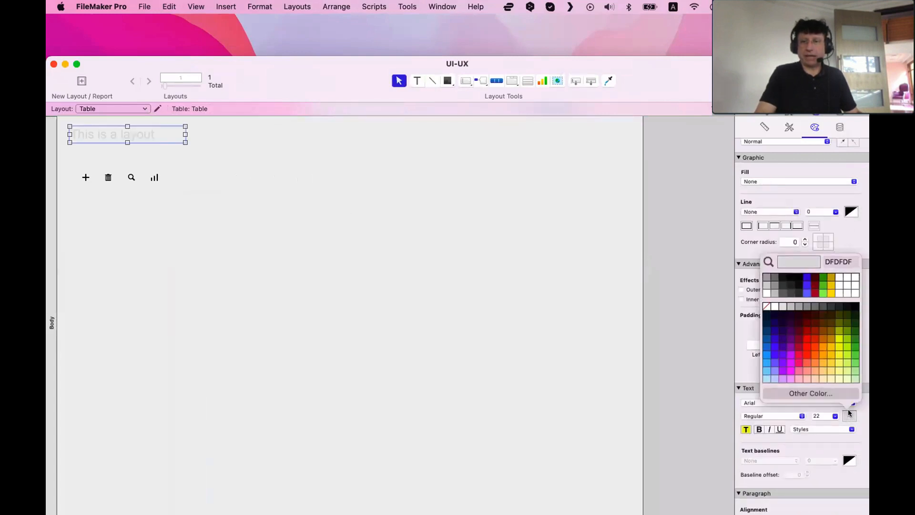
click(855, 304)
click(246, 200)
drag(136, 129, 141, 131)
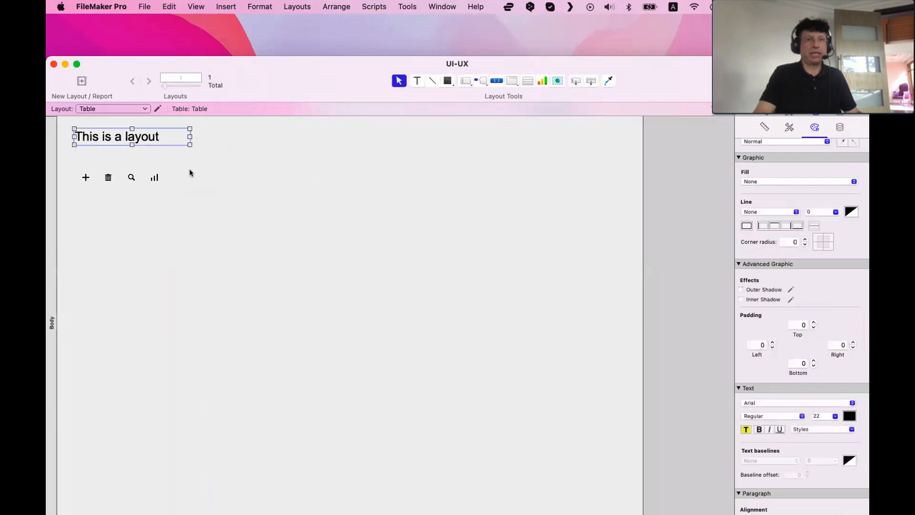
click(190, 170)
Delete the short line and draw a divider line across the layout's width beneath the title
click(115, 191)
key(BackSpace)
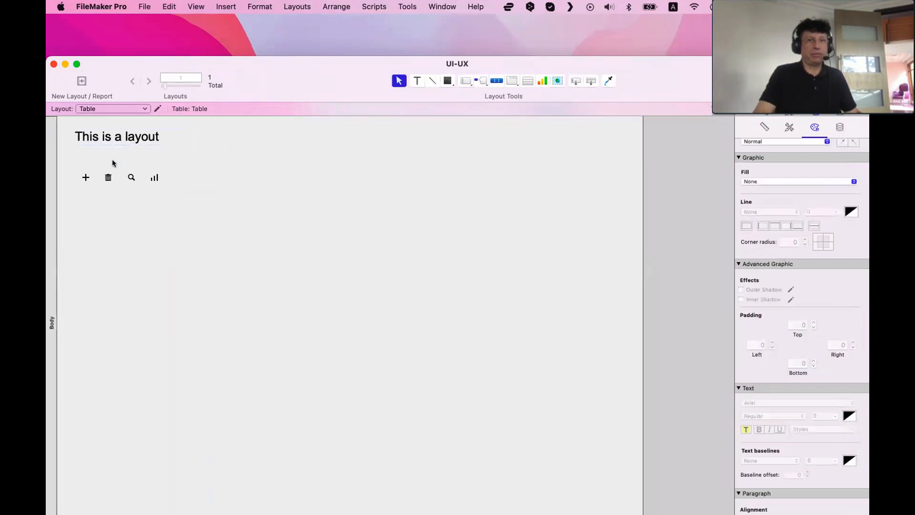
drag(113, 188, 113, 151)
drag(177, 153, 623, 153)
click(576, 210)
Switch to Browse mode to view the finished layout
key(super+b)
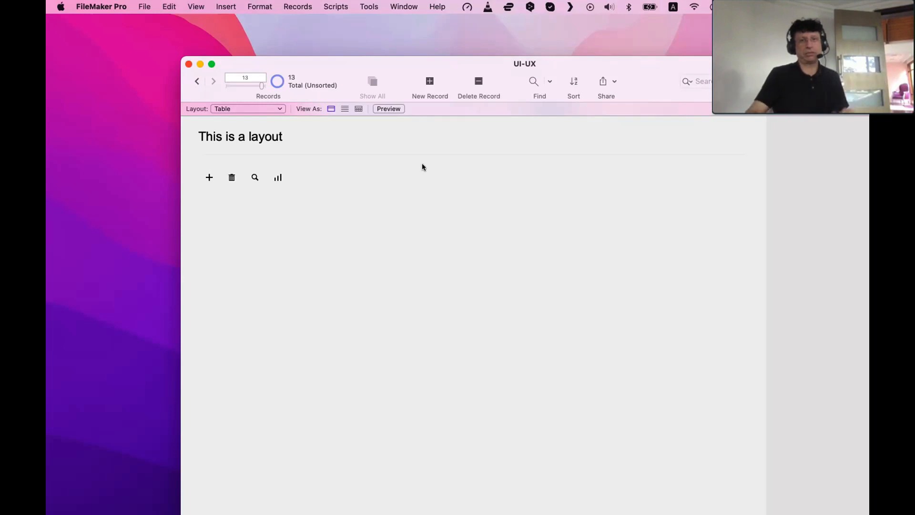
drag(354, 62, 234, 27)
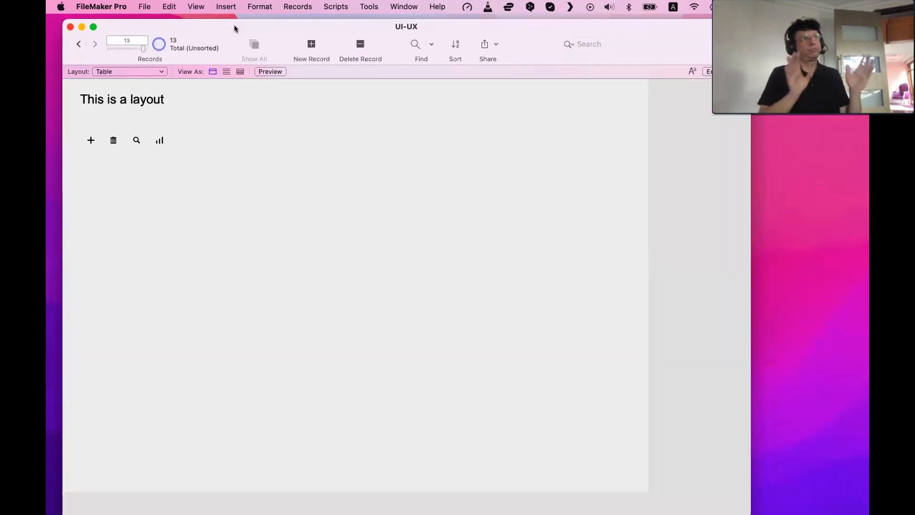